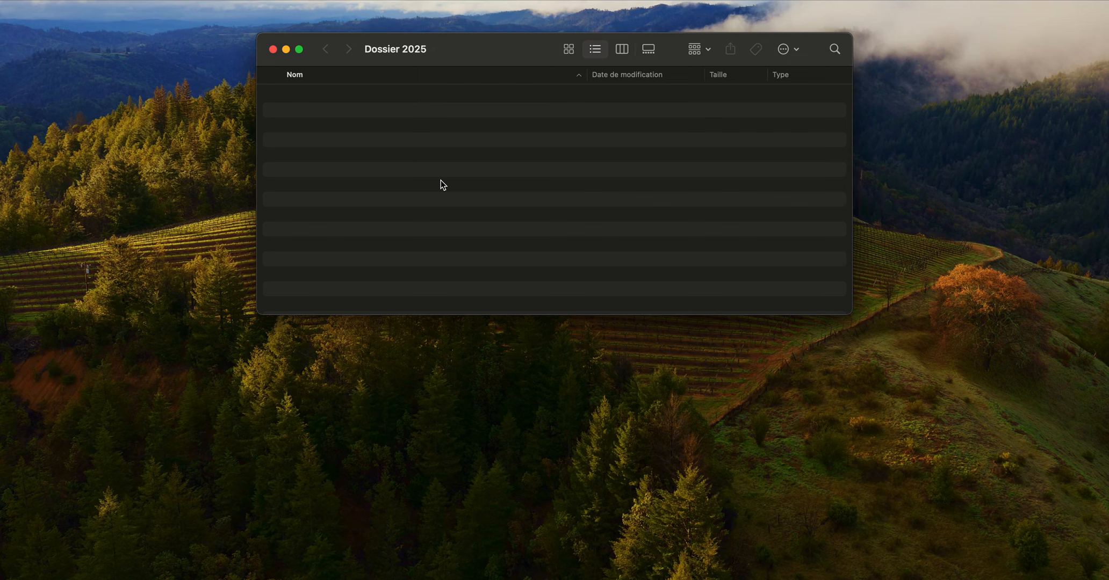
- Show the sidebar of the Dossier 2025 window and hide it again
key(alt+super+s)
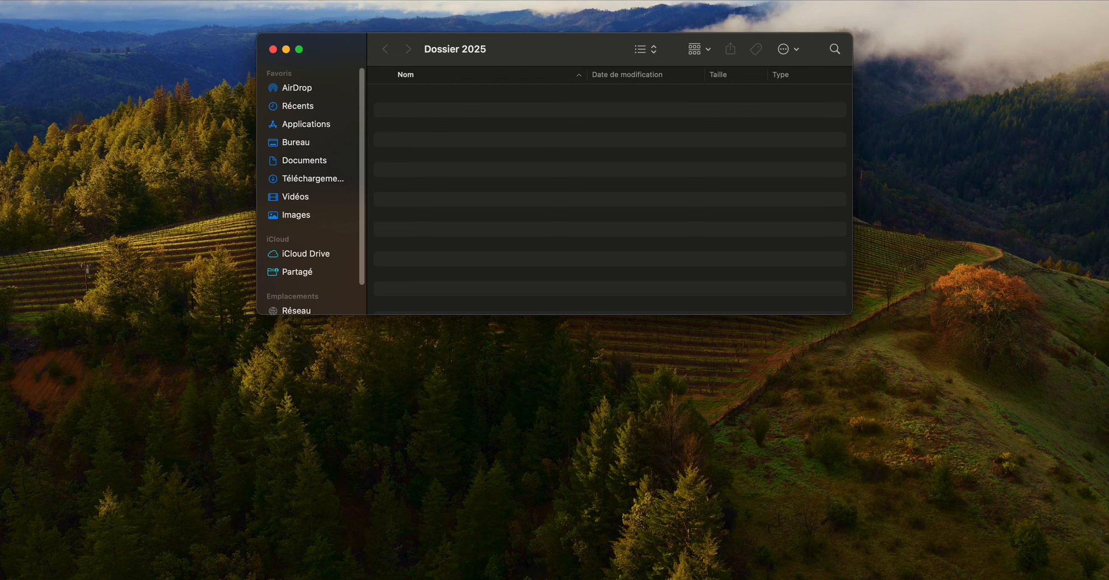
click(169, 0)
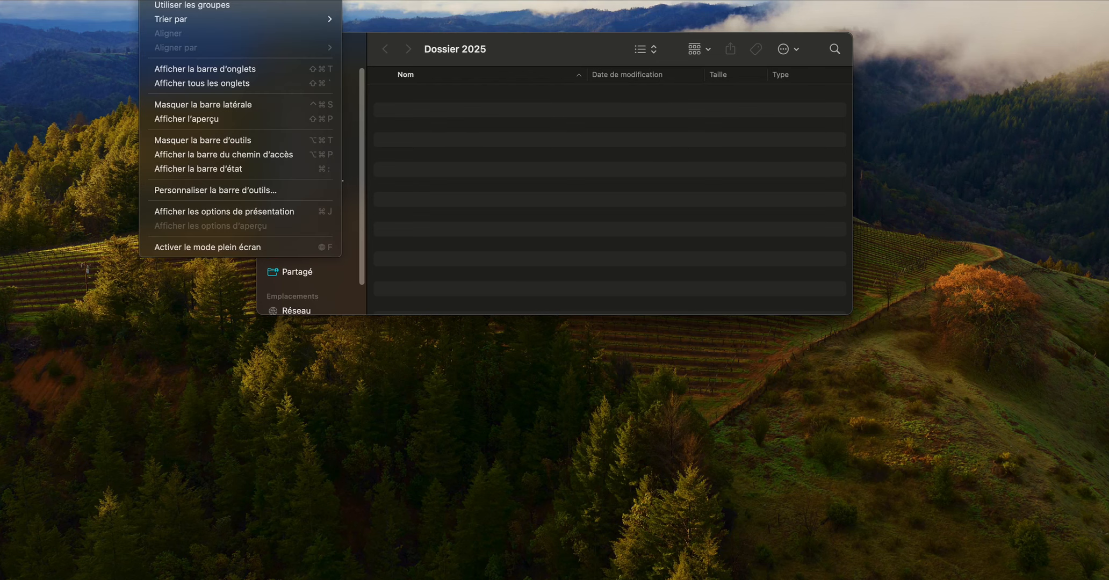
click(228, 105)
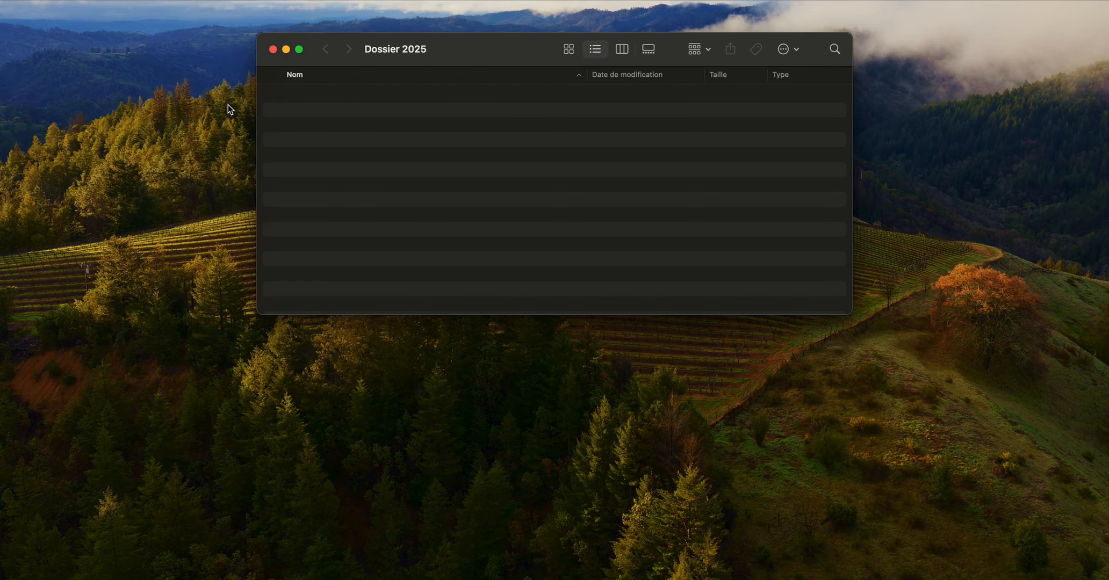
- Create two new folders named Janvier and Février inside Dossier 2025
right_click(424, 160)
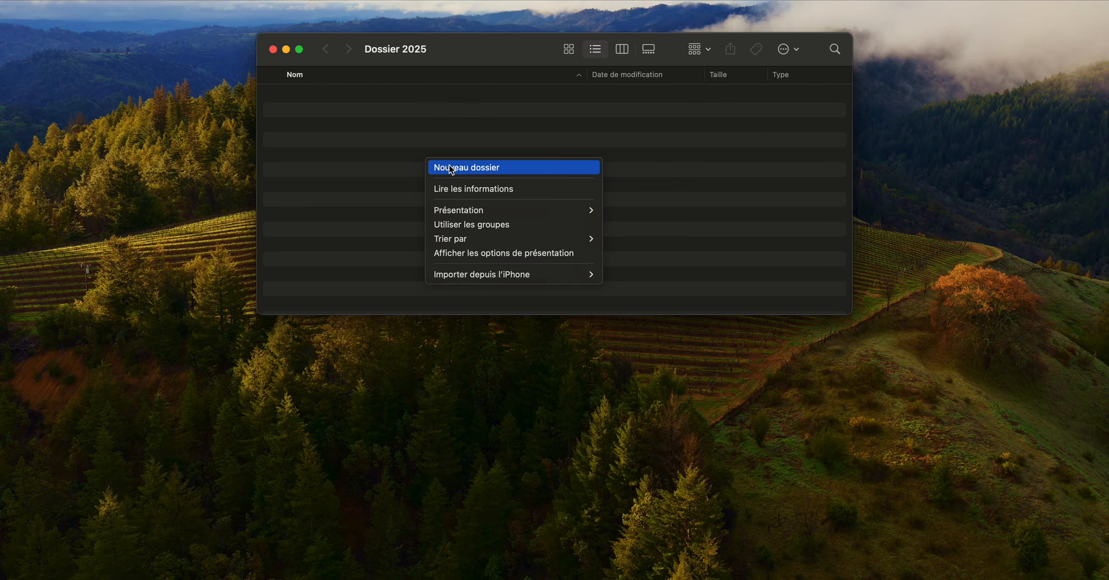
click(451, 168)
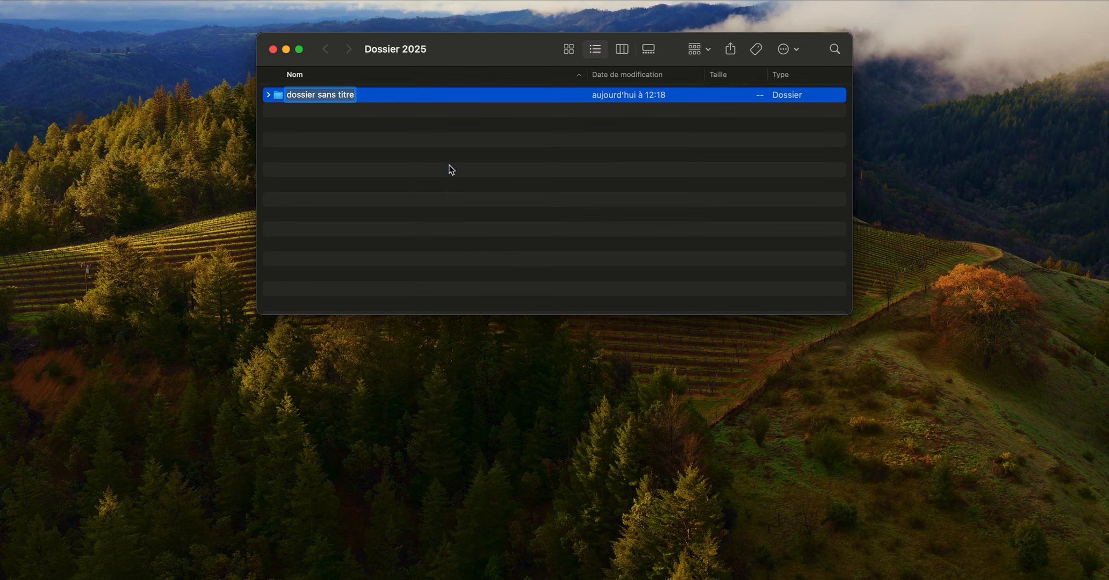
text(Janvier)
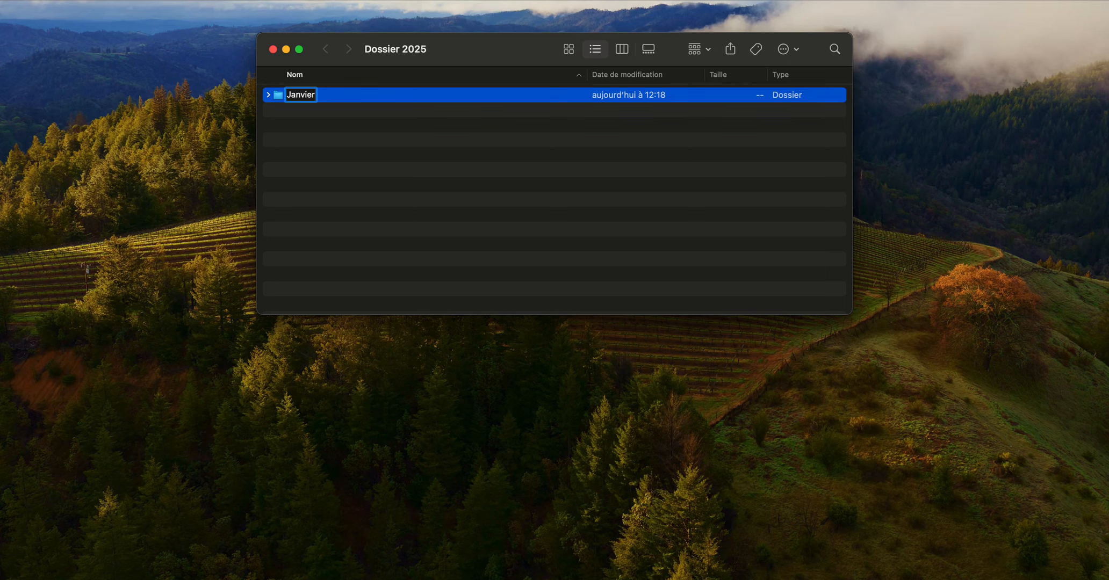
key(Return)
key(super+shift+n)
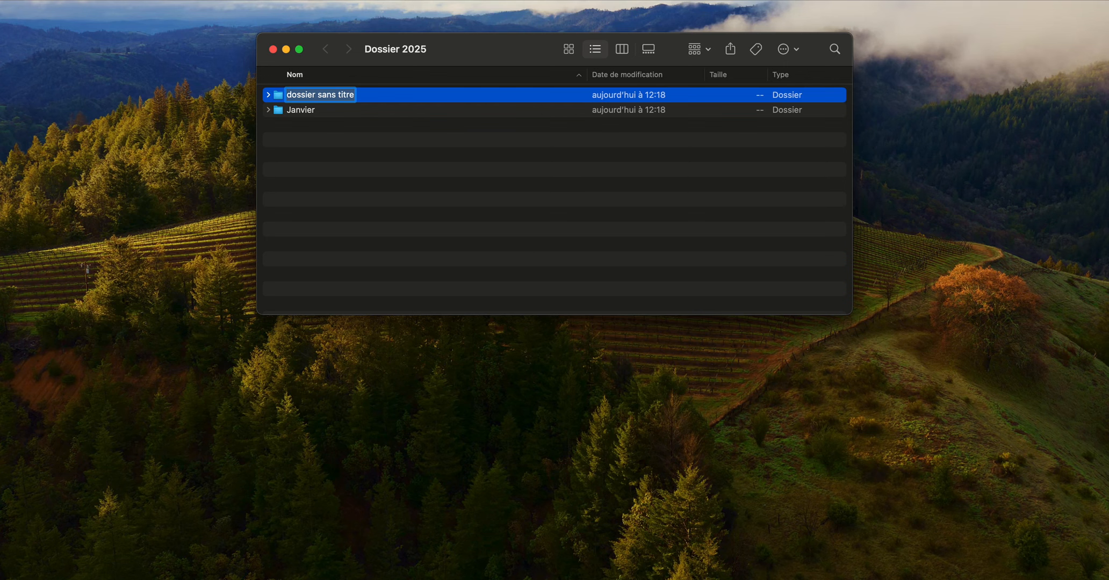
text(Février)
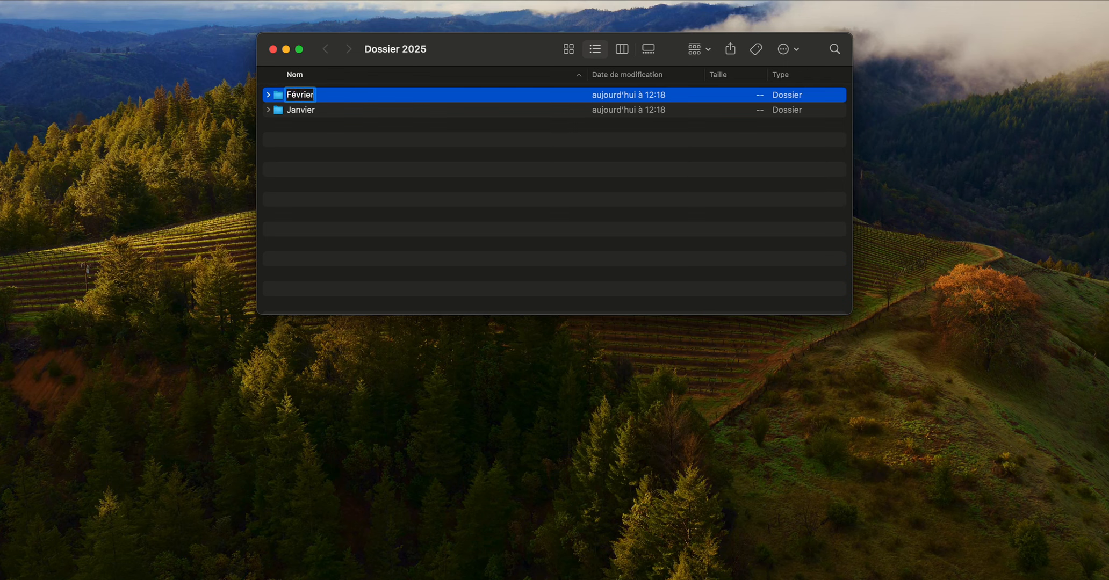
key(Return)
- Add two more folders to Dossier 2025, named Mars and Avril
key(super+shift+n)
text(Mars)
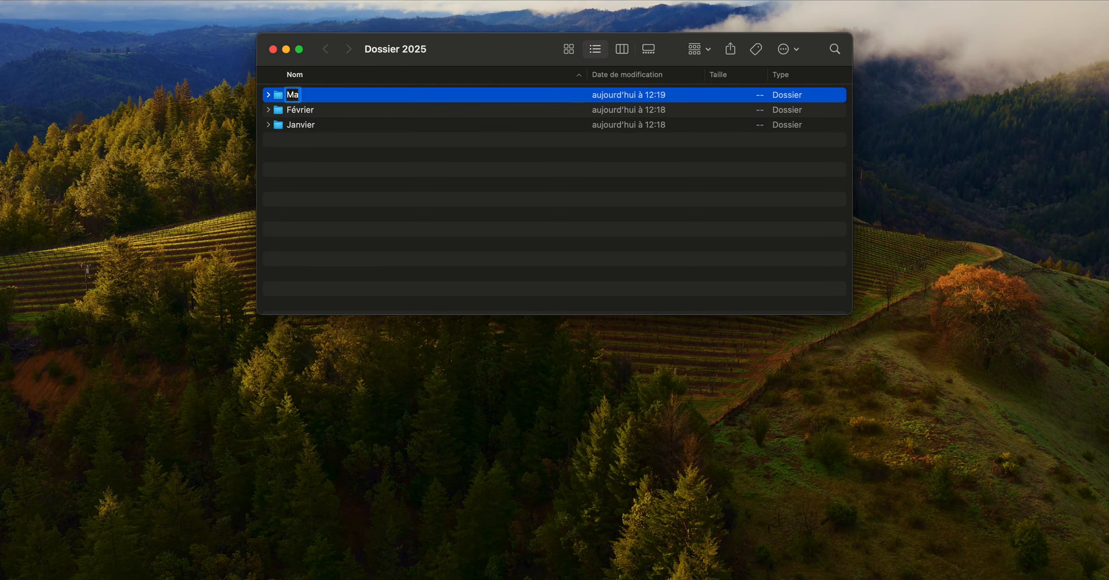
key(Return)
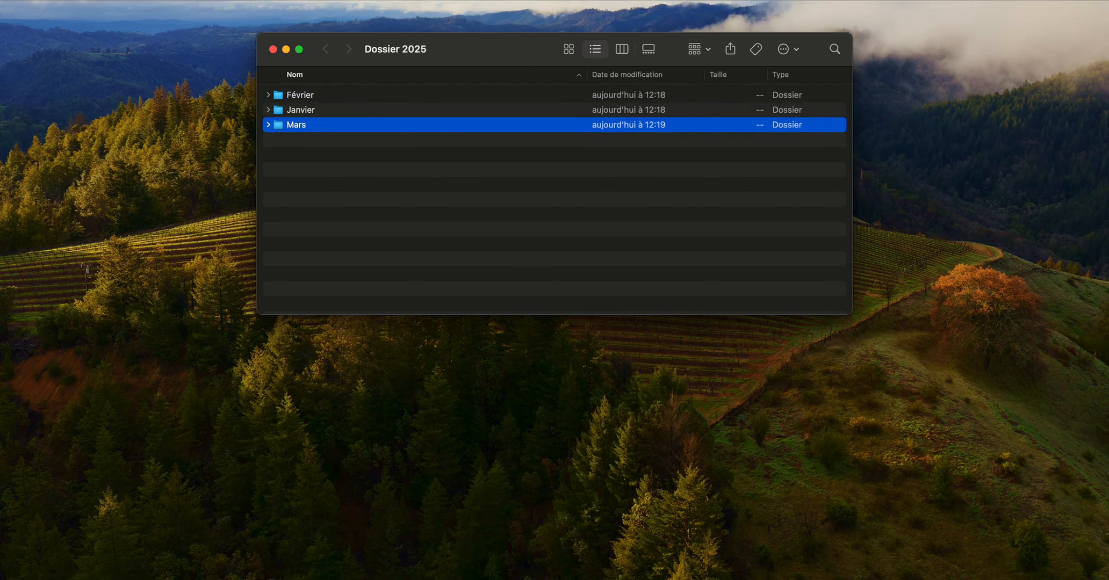
key(super+shift+n)
text(Avril)
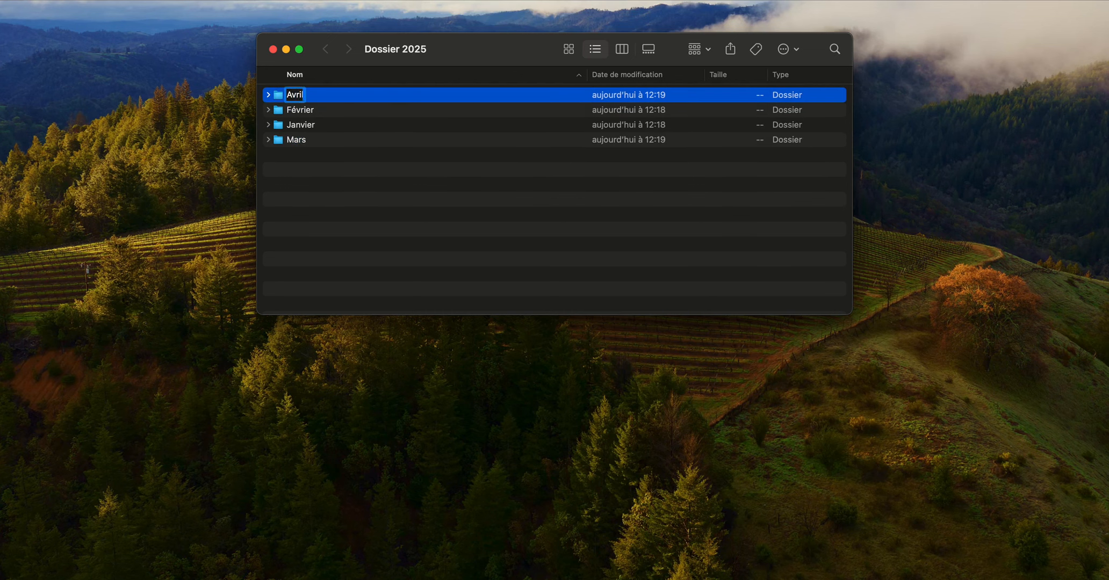
key(Return)
- Create a folder named Mai, with a capital M, in Dossier 2025
key(super+shift+n)
text(mai)
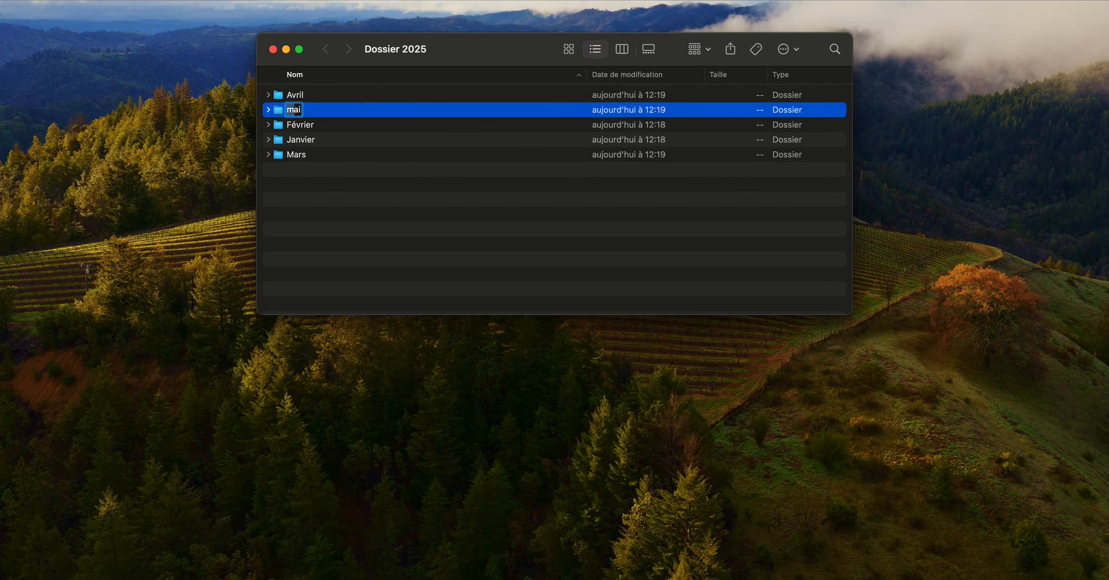
text(M)
key(Return)
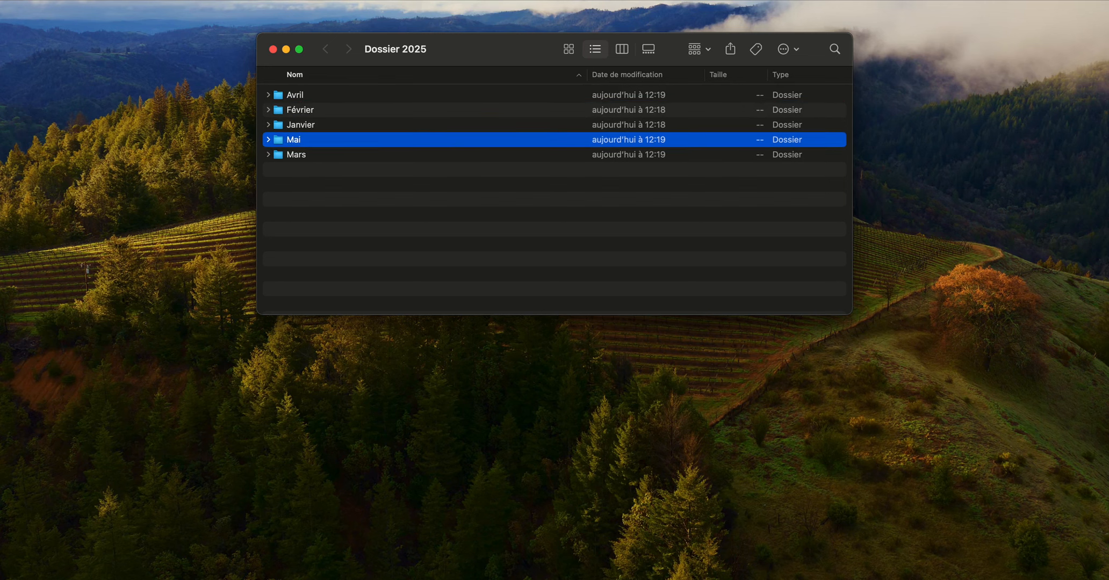
- Create another folder in Dossier 2025, try to name it Mai, and name it Juin instead
key(super+shift+n)
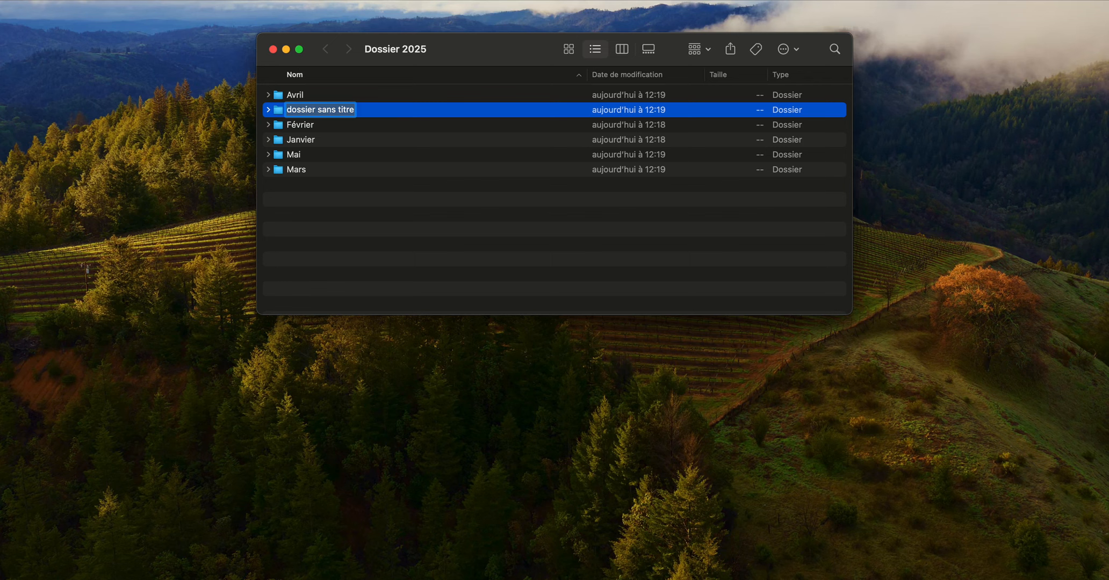
text(Mai)
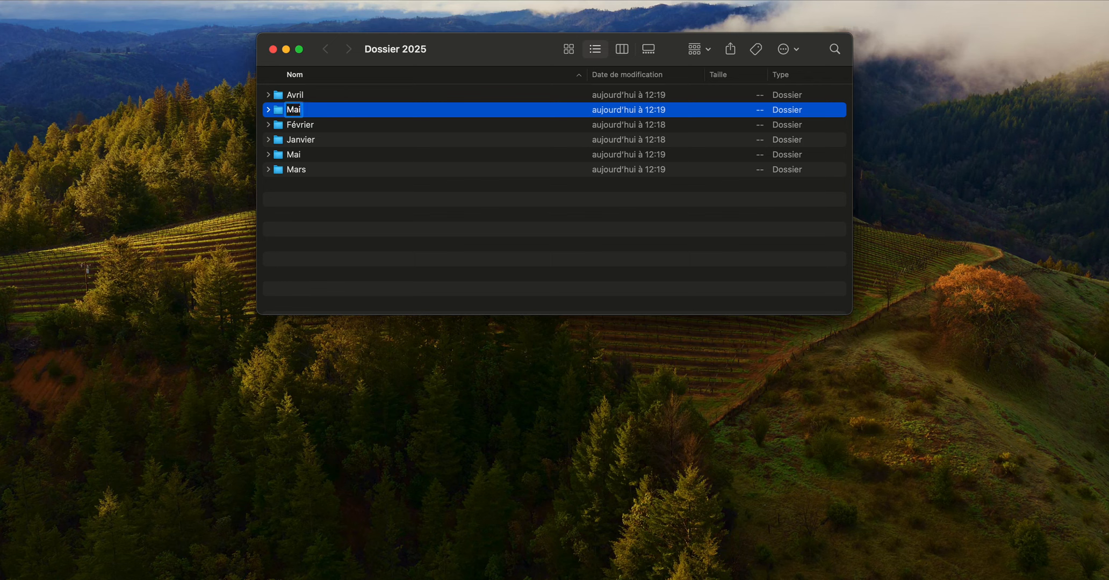
key(Return)
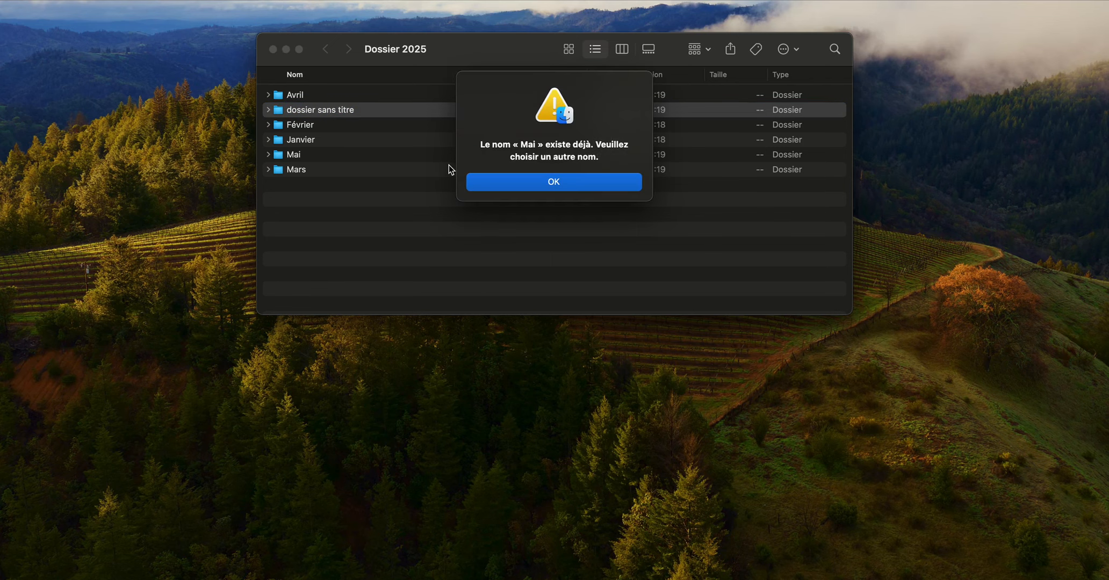
key(Return)
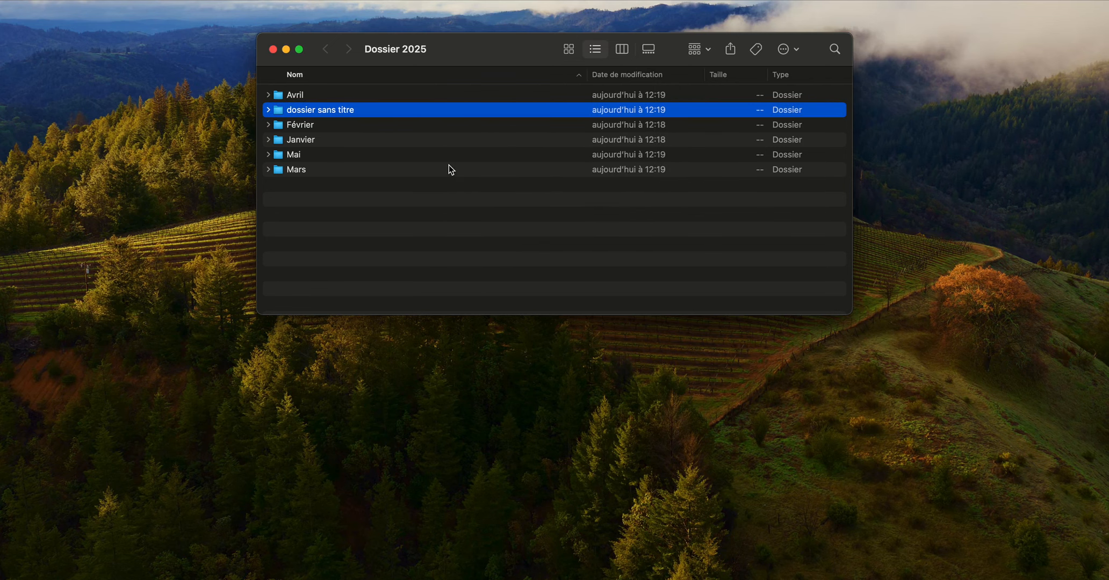
key(Return)
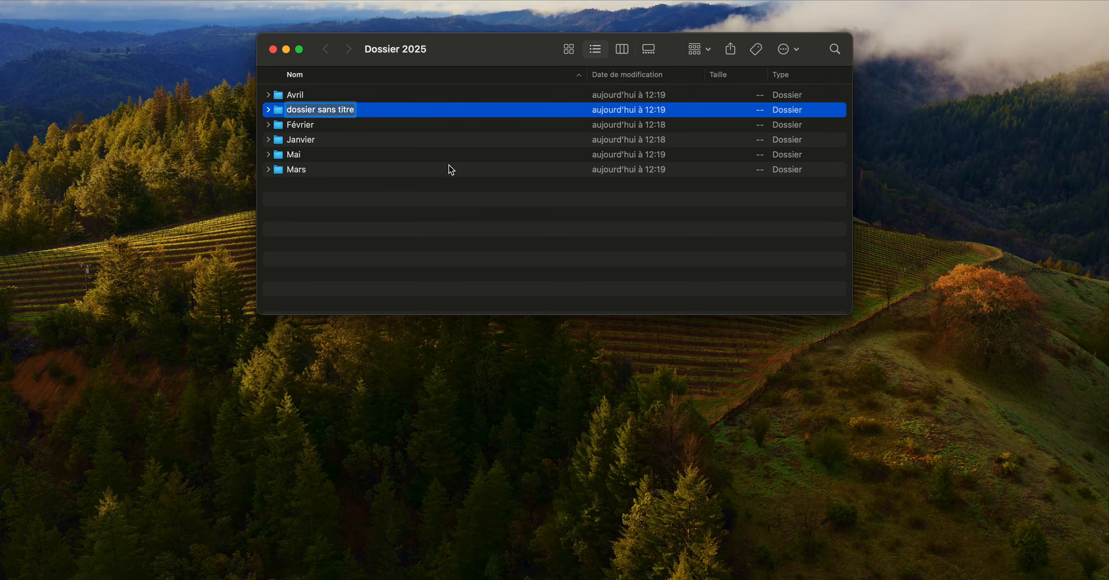
text(Juin)
key(Return)
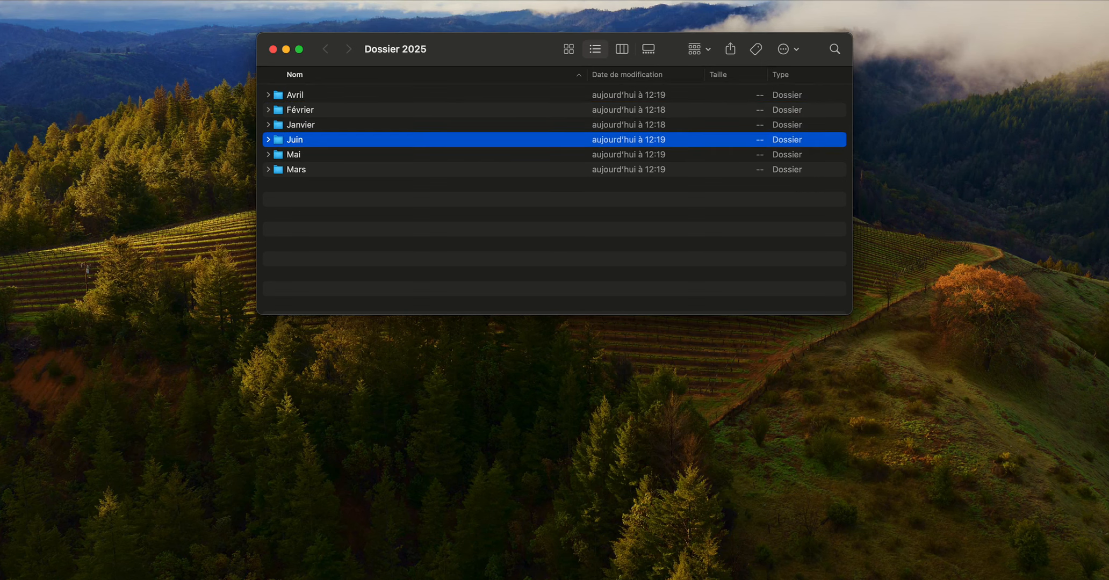
- Create the folders Juillet and Aout in Dossier 2025
key(shift+super+n)
text(Juillet)
key(Return)
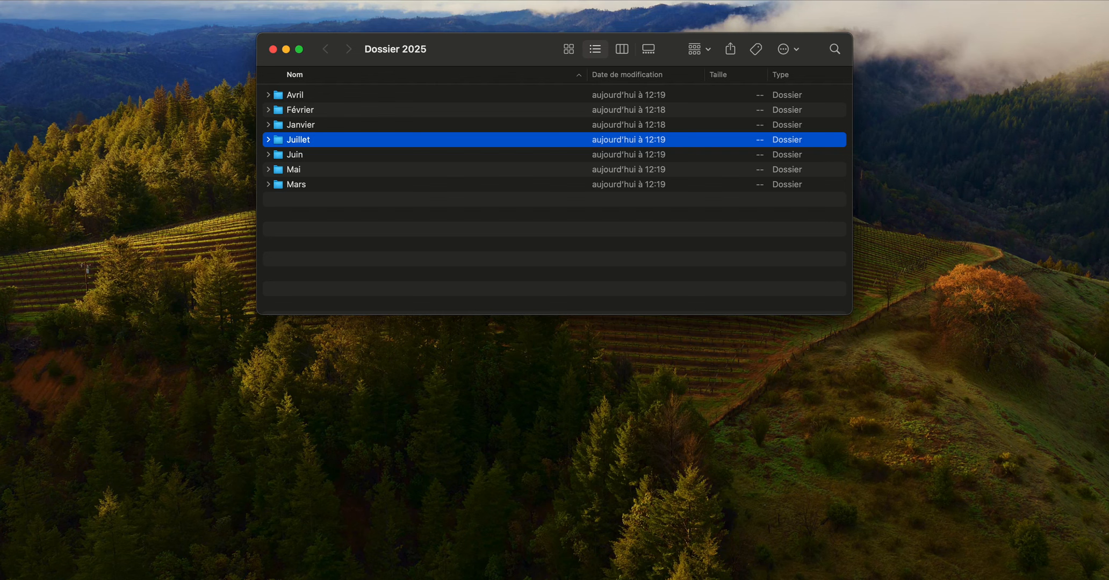
key(shift+super+n)
text(Aout)
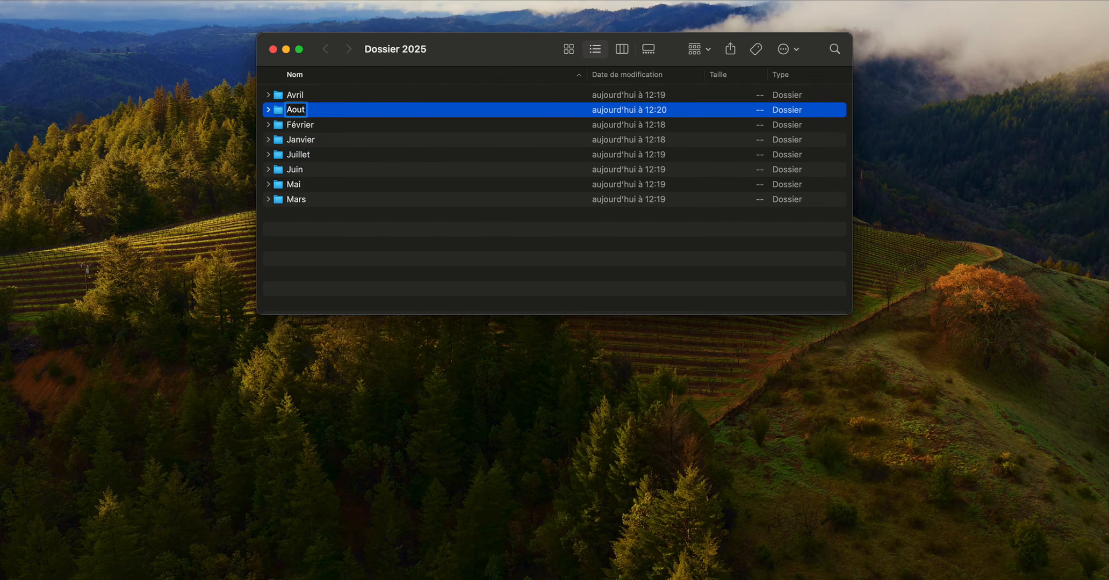
key(Return)
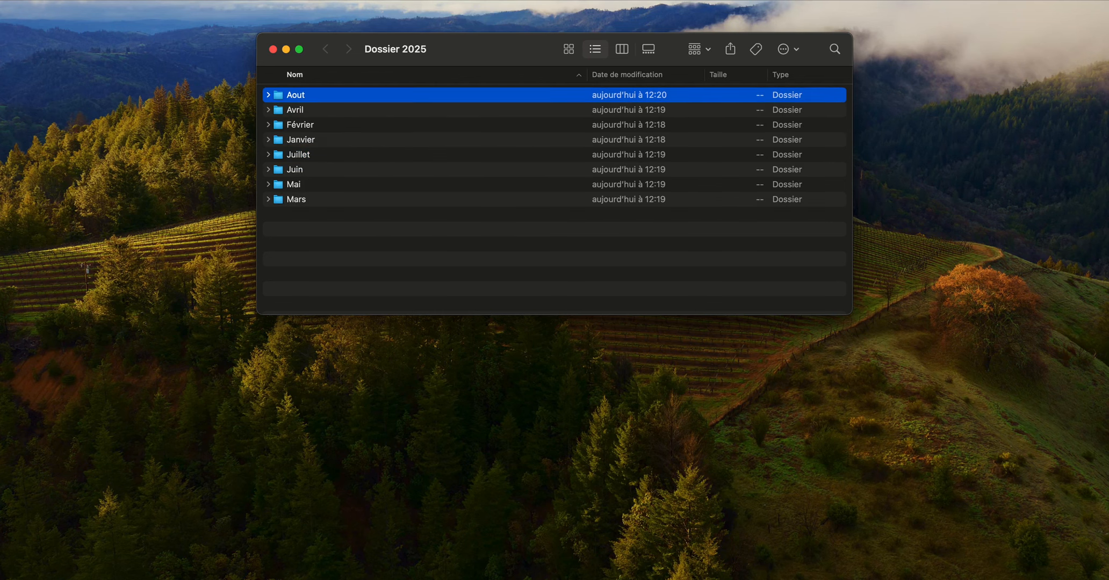
- Create the folders Septembre and Octobre in Dossier 2025
key(shift+super+n)
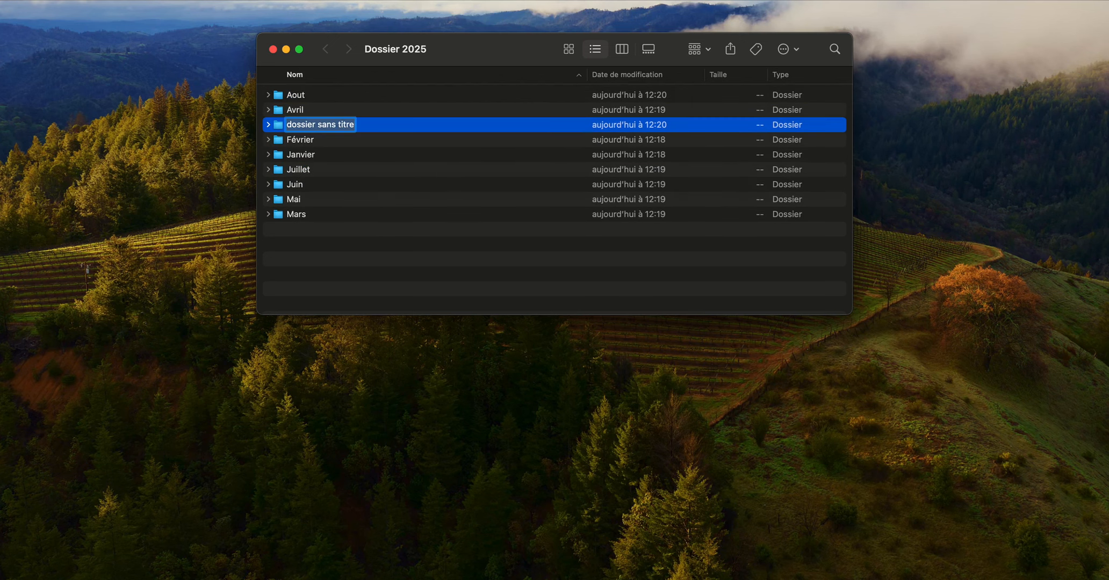
text(Sep)
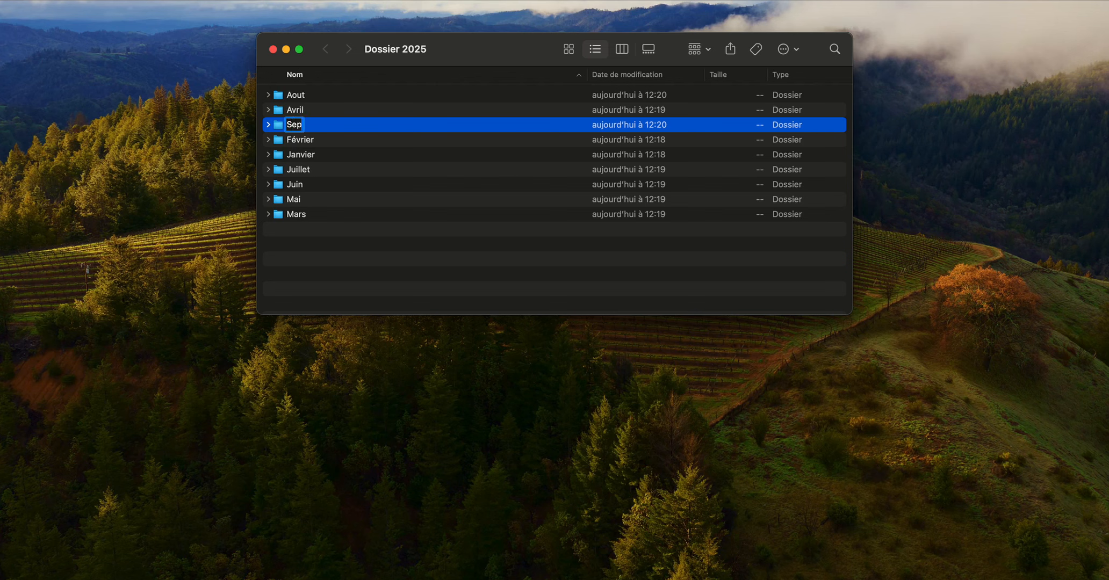
text(tembre)
key(Return)
key(shift+super+n)
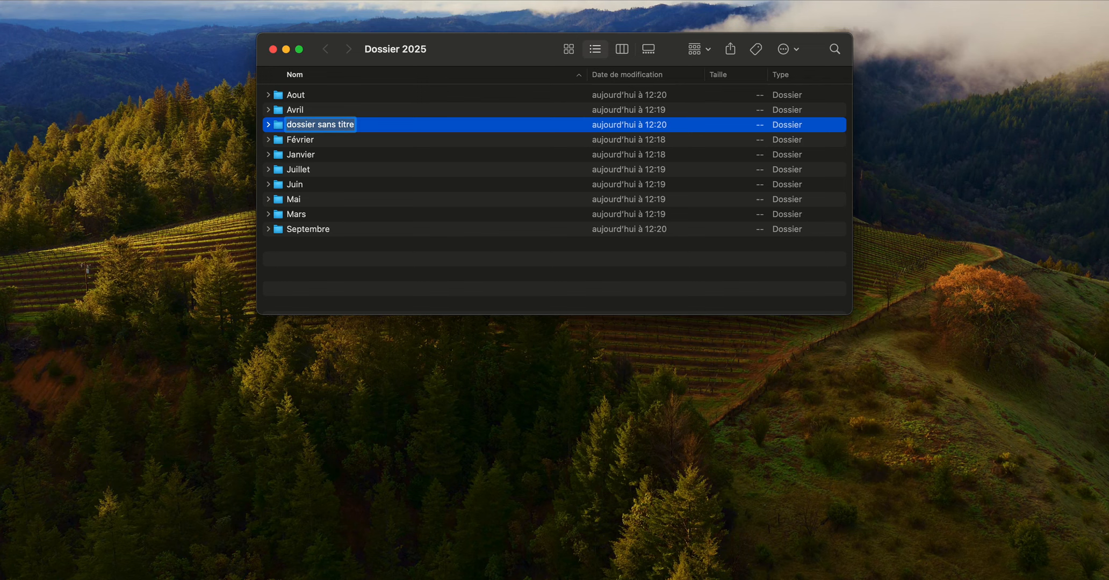
text(Oct)
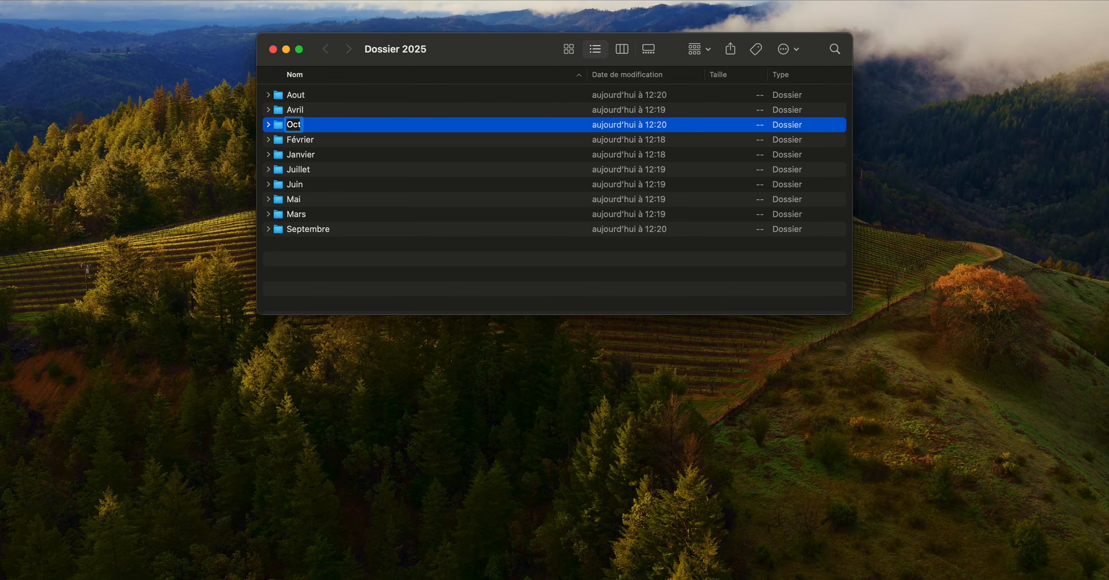
text(obre)
key(Return)
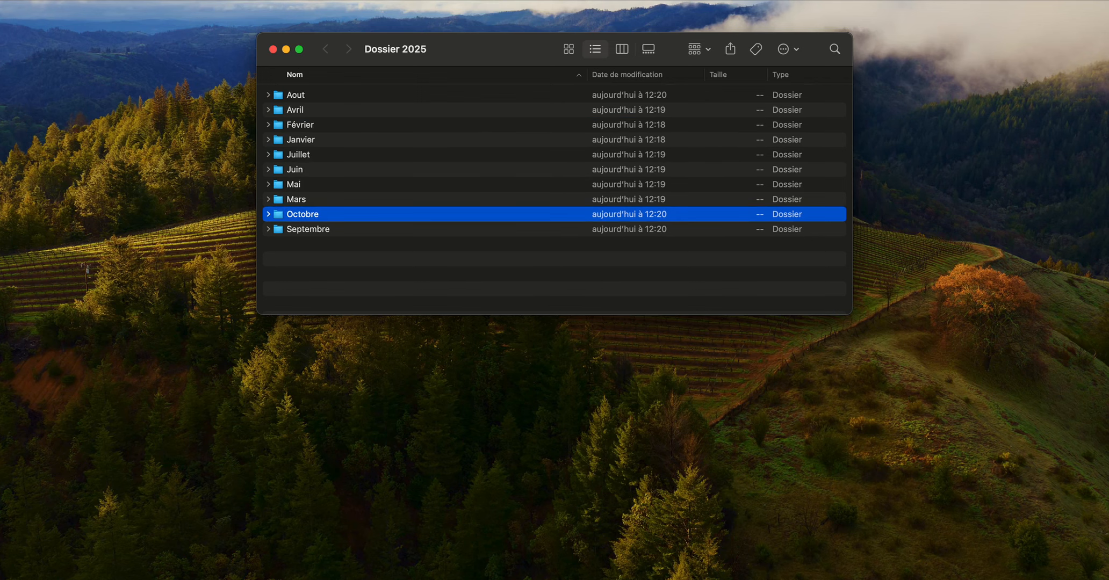
- Create another folder in Dossier 2025, try to name it Octobre, and name it Novembre instead
key(super+shift+n)
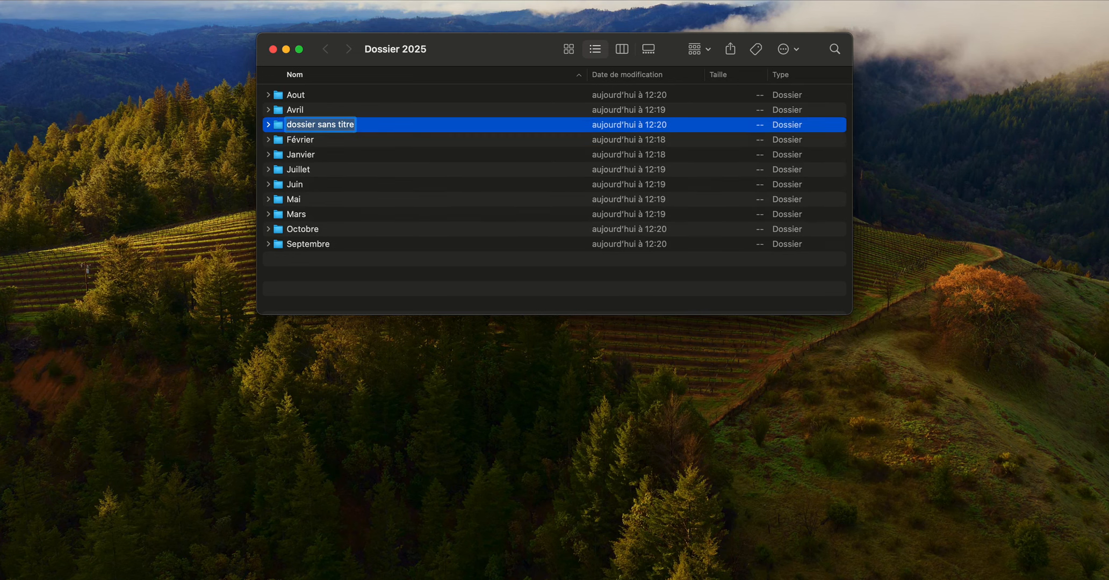
text(Octobre)
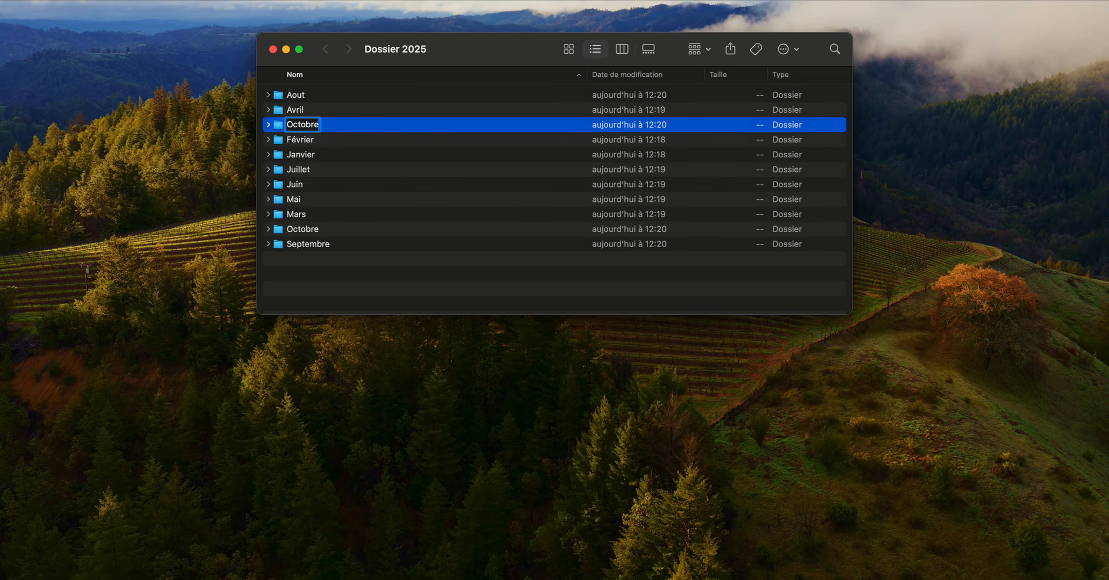
key(Return)
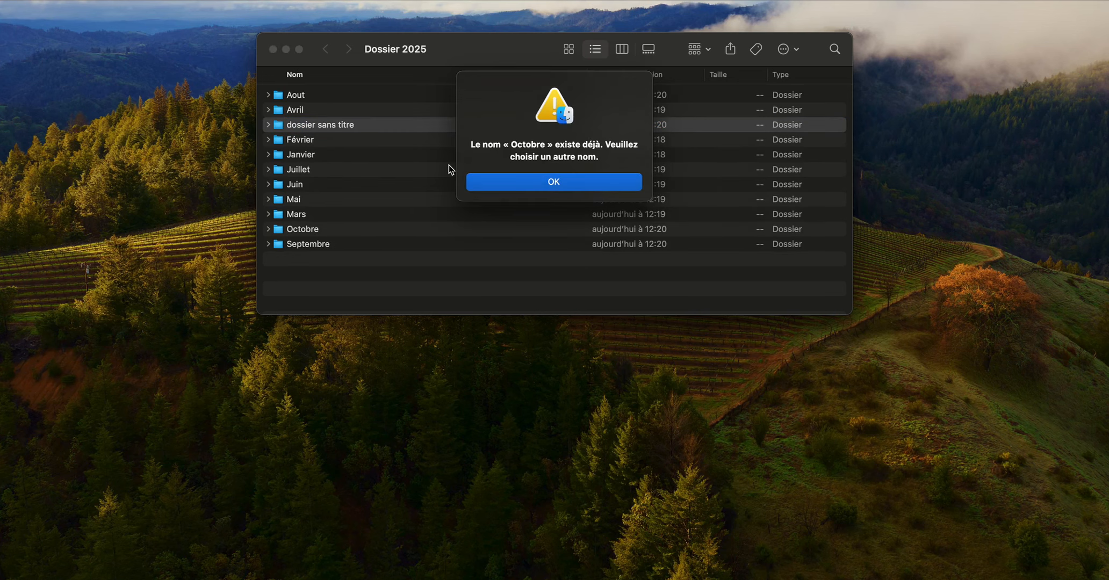
key(Return)
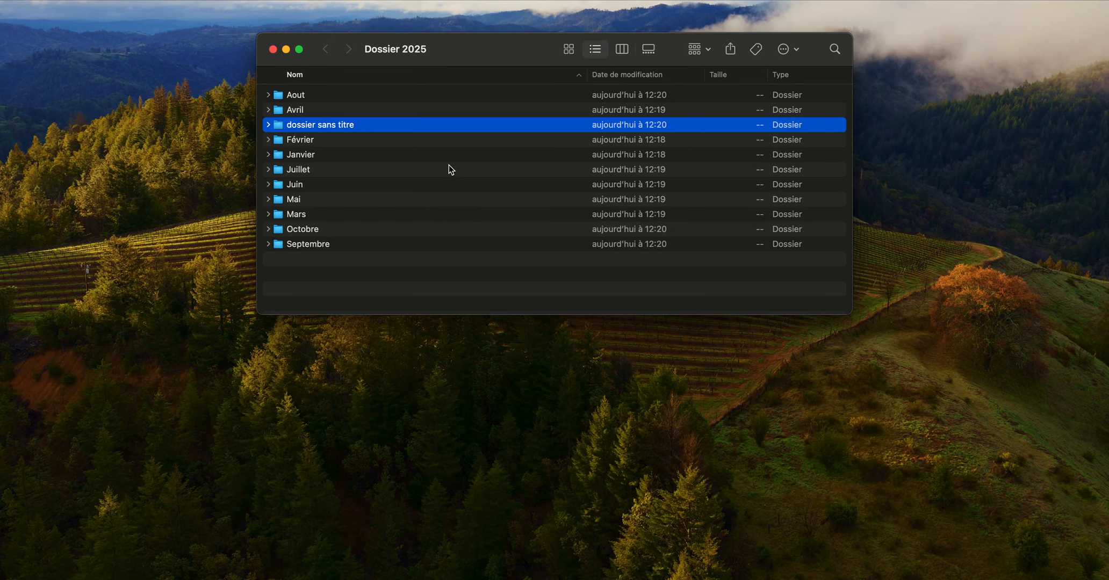
key(Return)
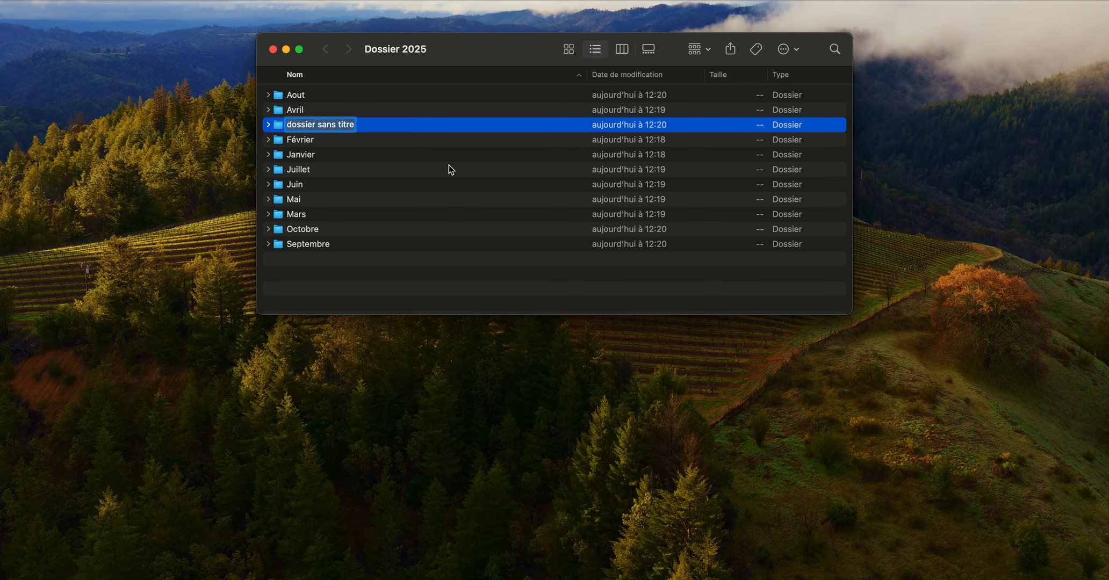
text(Nov)
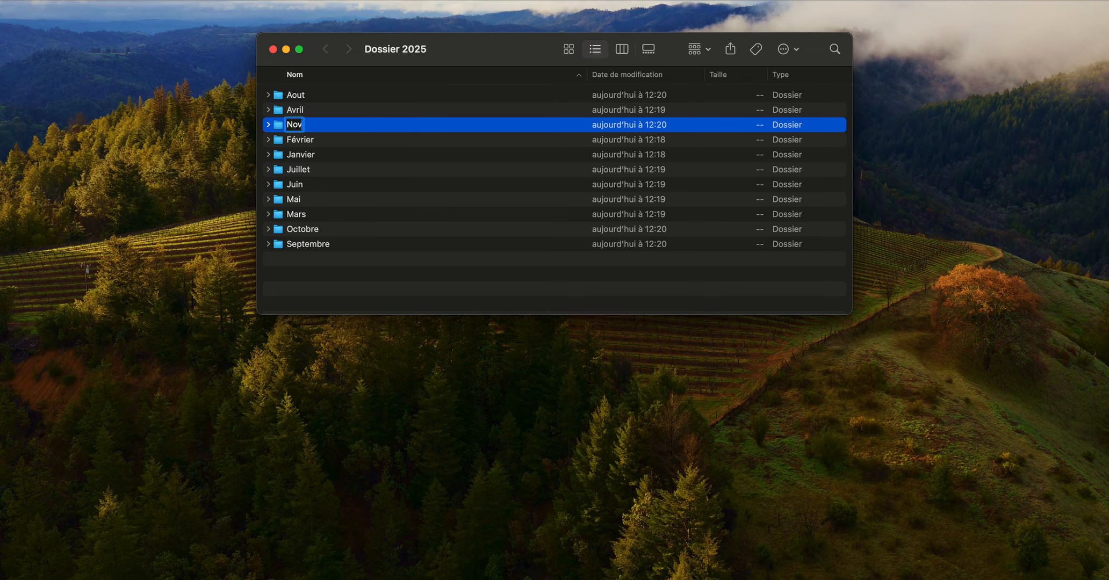
text(embre)
key(Return)
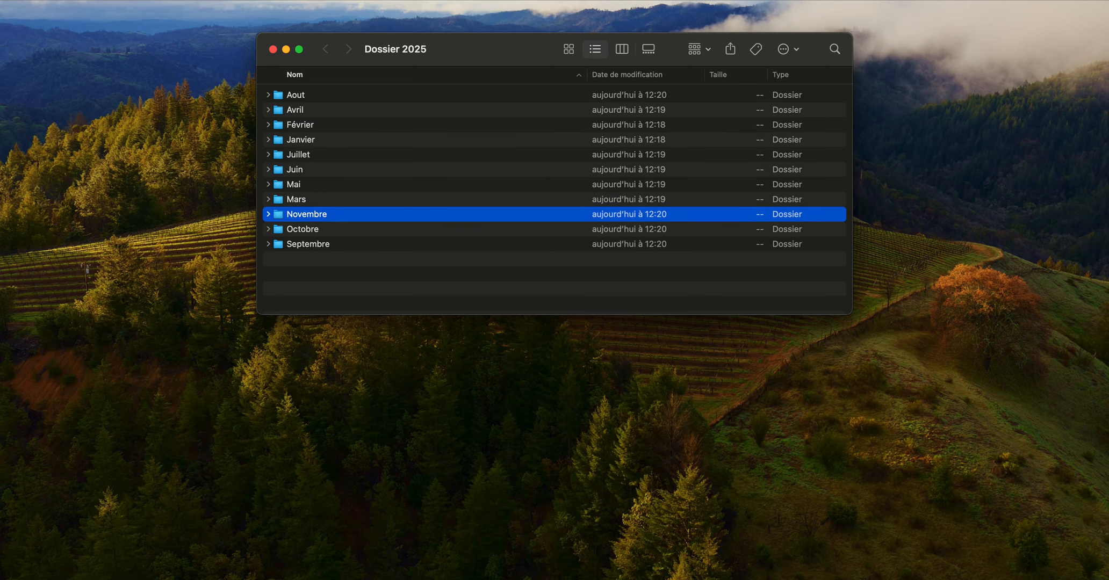
- Create a folder named Décembre in Dossier 2025
key(super+shift+n)
text(Déce)
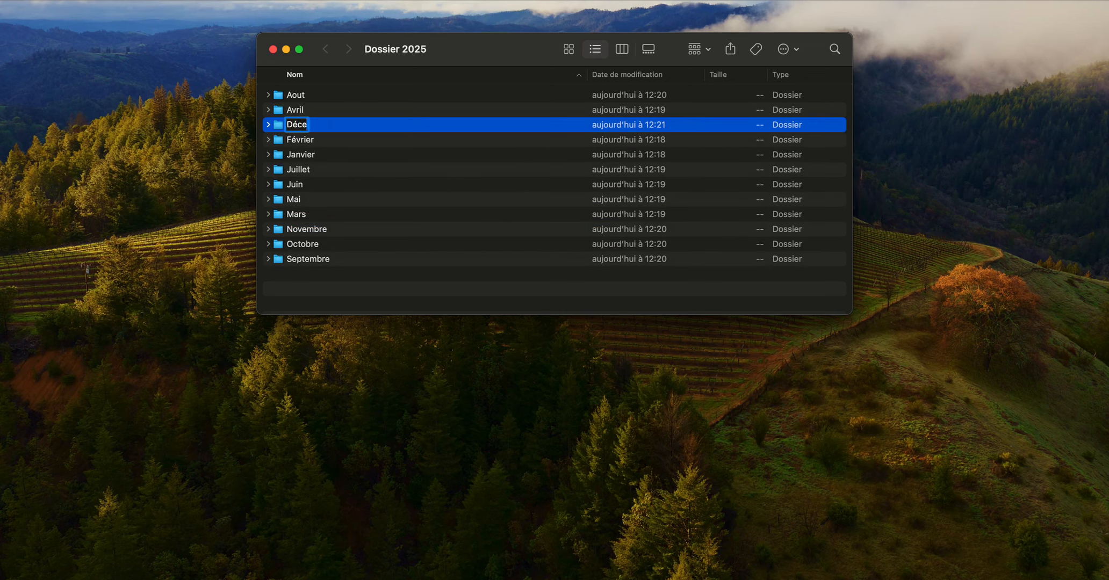
text(mbre)
key(Return)
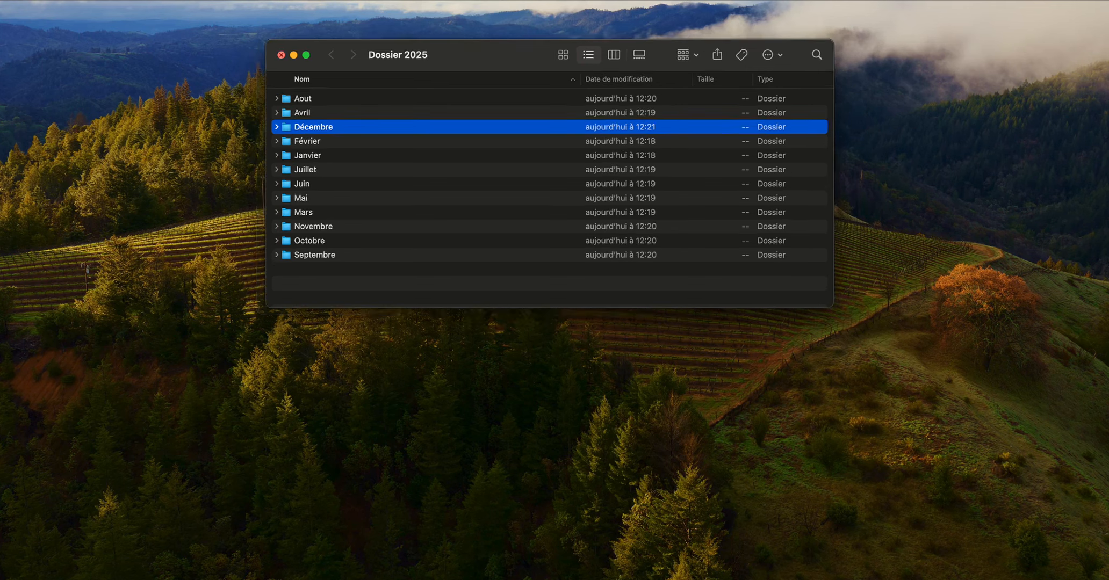
- Close the Dossier 2025 window and move the Dossier 2025 folder from the desktop to the trash
key(super+w)
key(super+BackSpace)
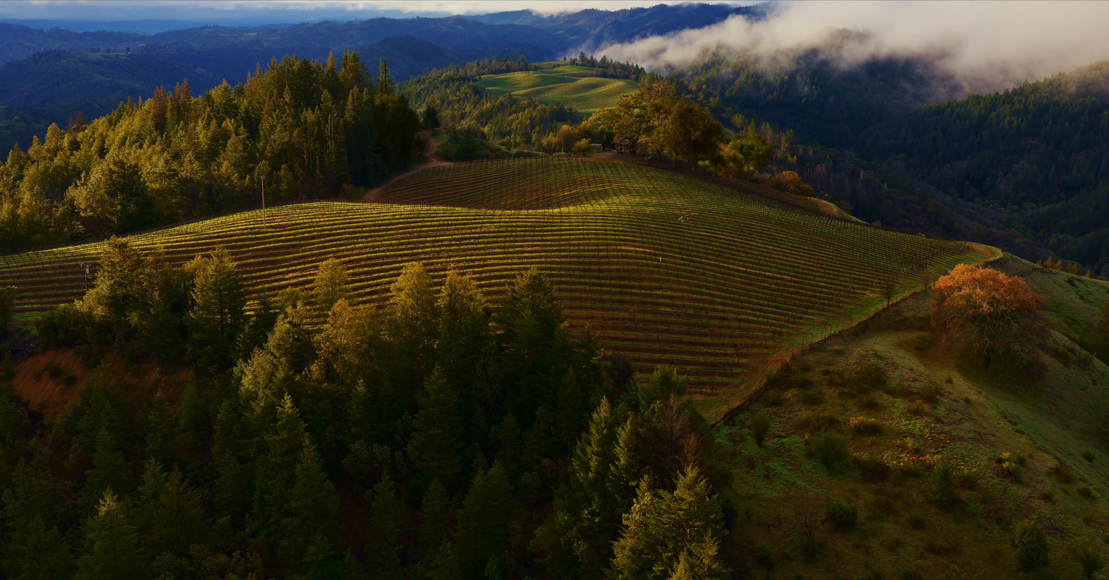
- Create a new folder on the desktop, move it to the upper middle of the desktop and name it Dossier 2025
key(super+shift+n)
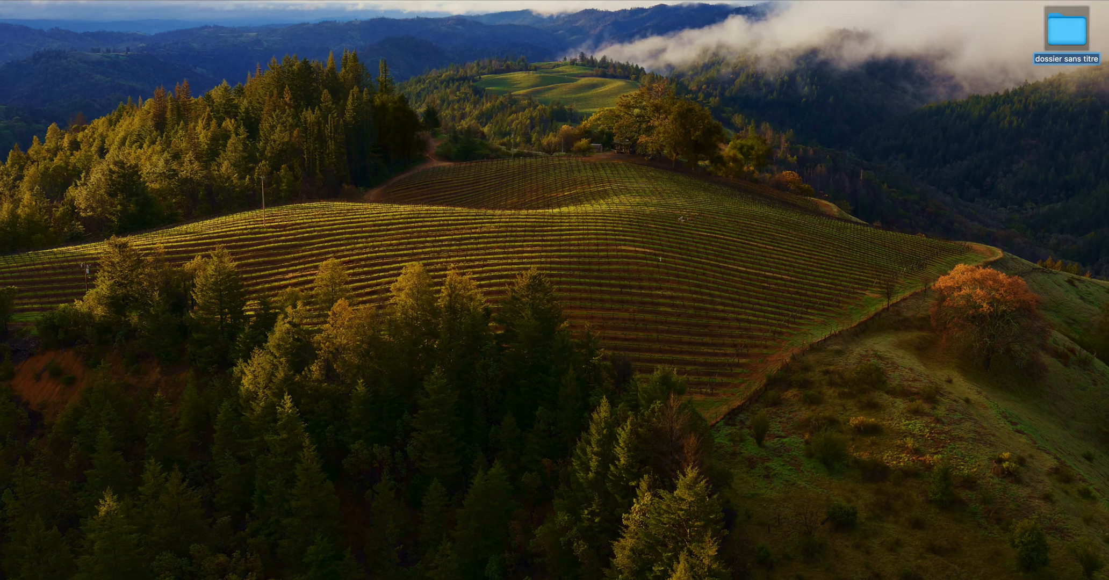
drag(1057, 37, 454, 178)
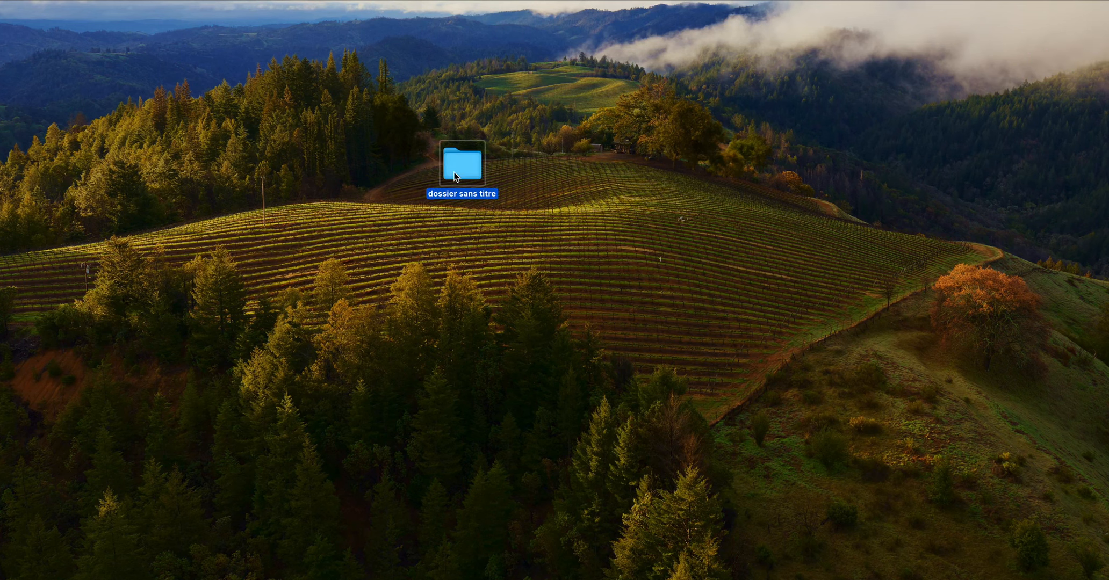
key(Return)
text(Dossier 2025)
key(Return)
- Open the empty Dossier 2025 folder, move its window slightly lower and create a folder named Janvier inside it
key(super+o)
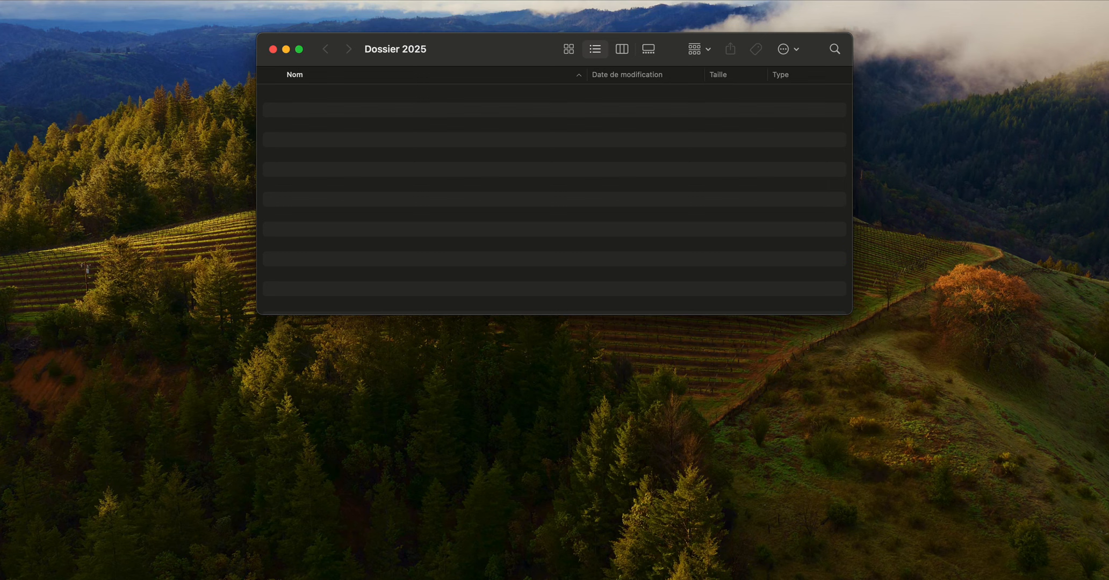
drag(492, 57, 483, 98)
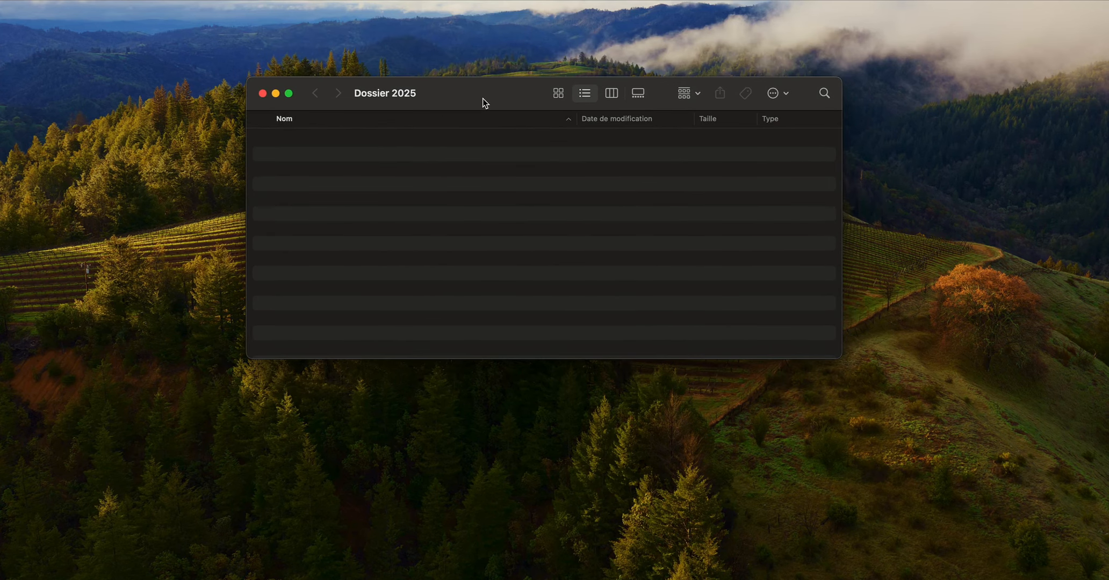
key(super+shift+n)
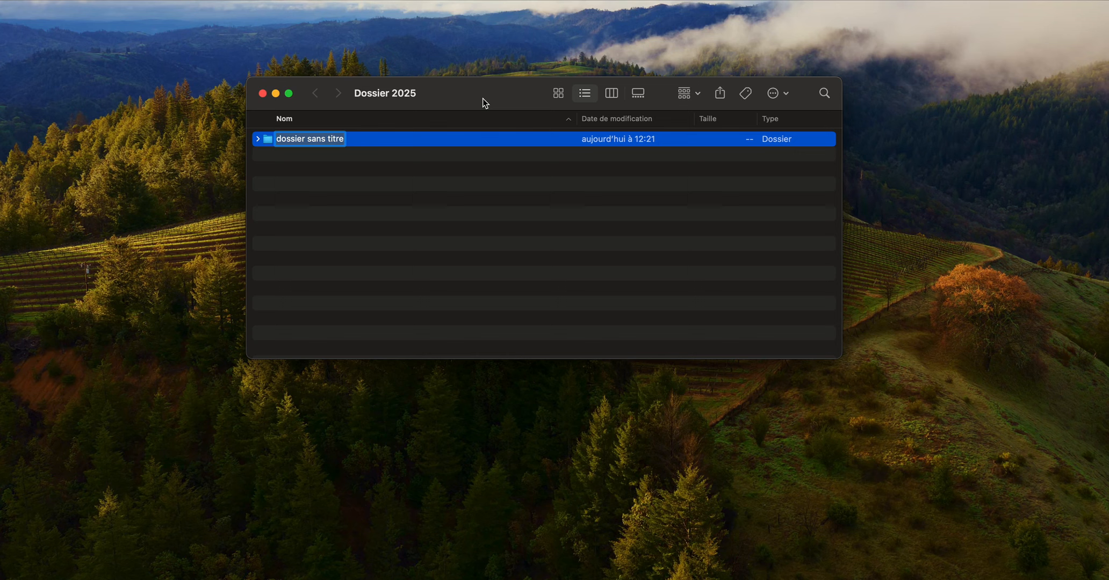
text(Janvier)
key(Return)
- Create another folder in Dossier 2025 named février and capitalise its first letter so the name reads Février
key(super+shift+n)
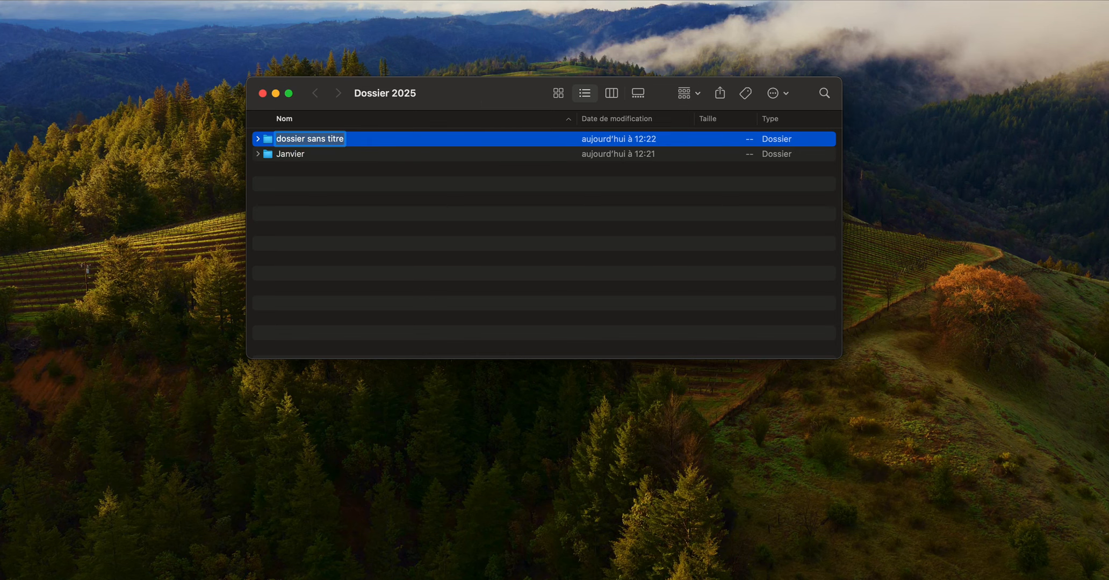
text(février)
key(Return)
key(Return)
key(Left)
key(shift+Right)
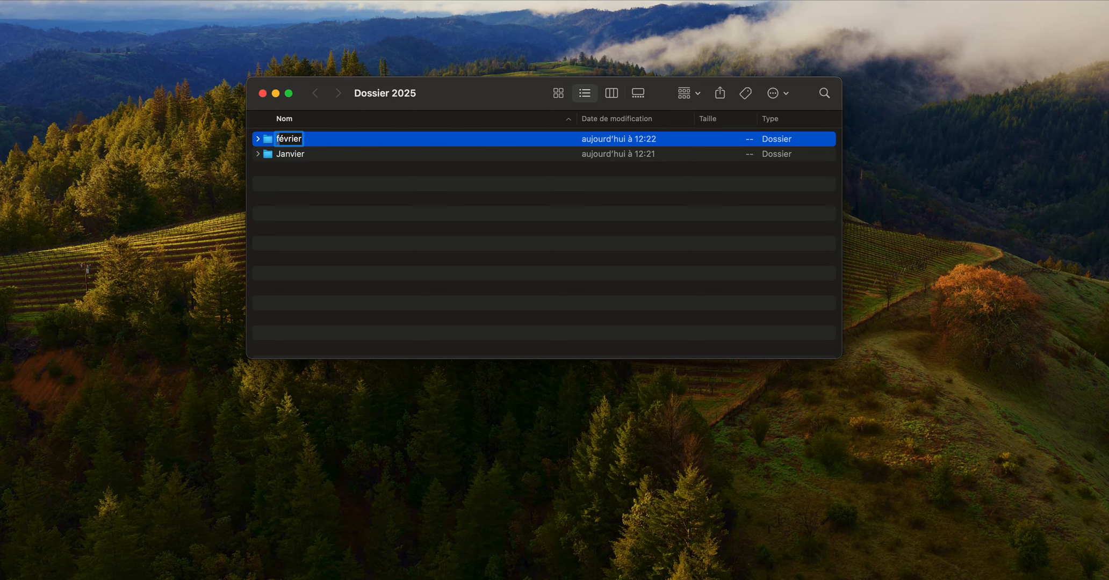
text(F)
key(Return)
- Create the folders Mars and Avril in Dossier 2025
key(shift+super+n)
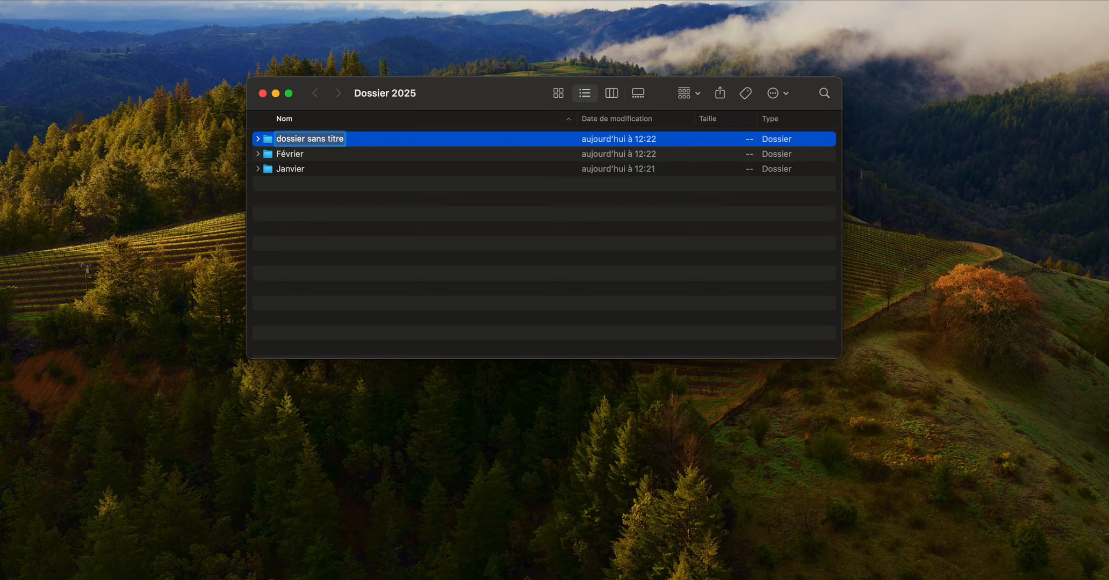
text(Mars)
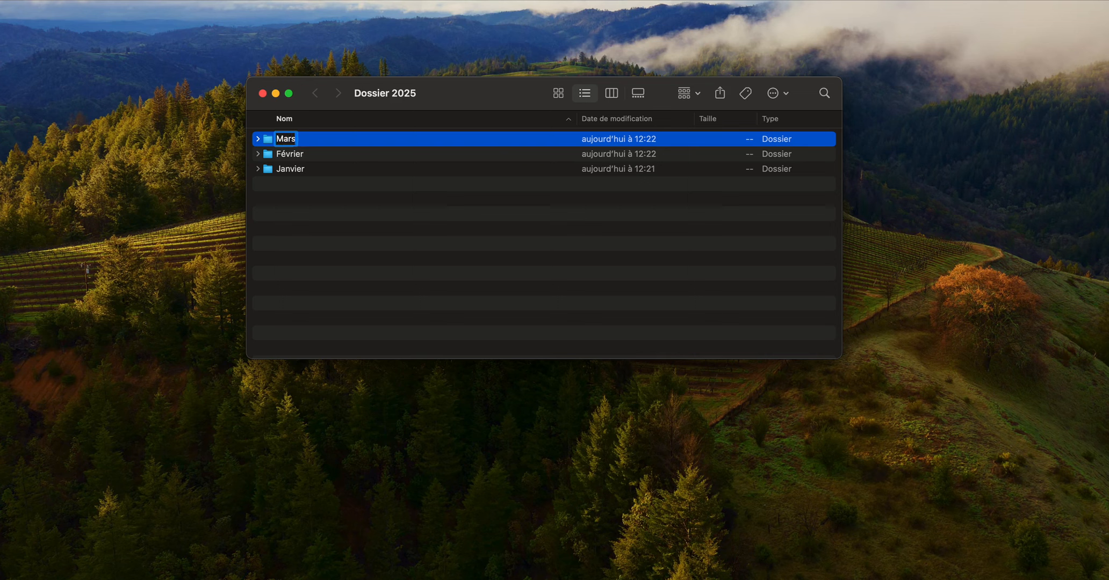
key(Return)
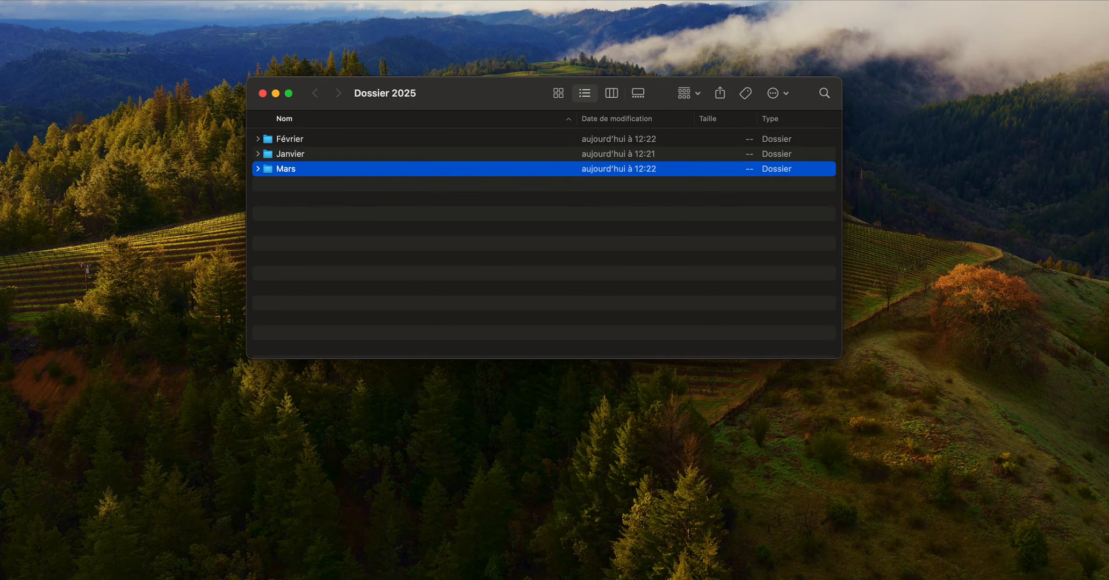
key(super+shift+n)
text(Avril)
key(Return)
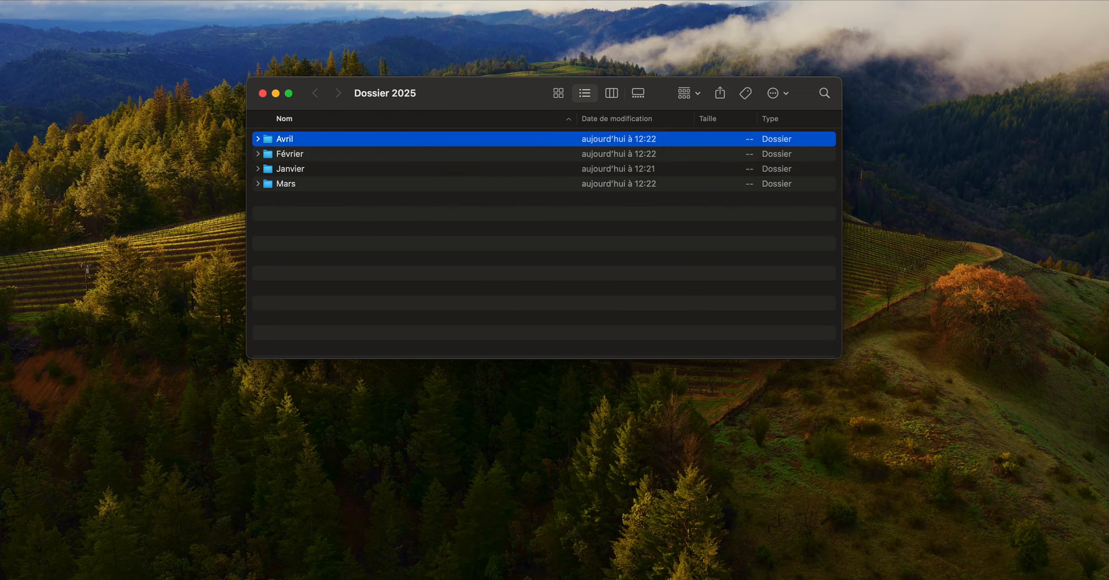
- Create the folders Mai and Juin in Dossier 2025
key(super+shift+n)
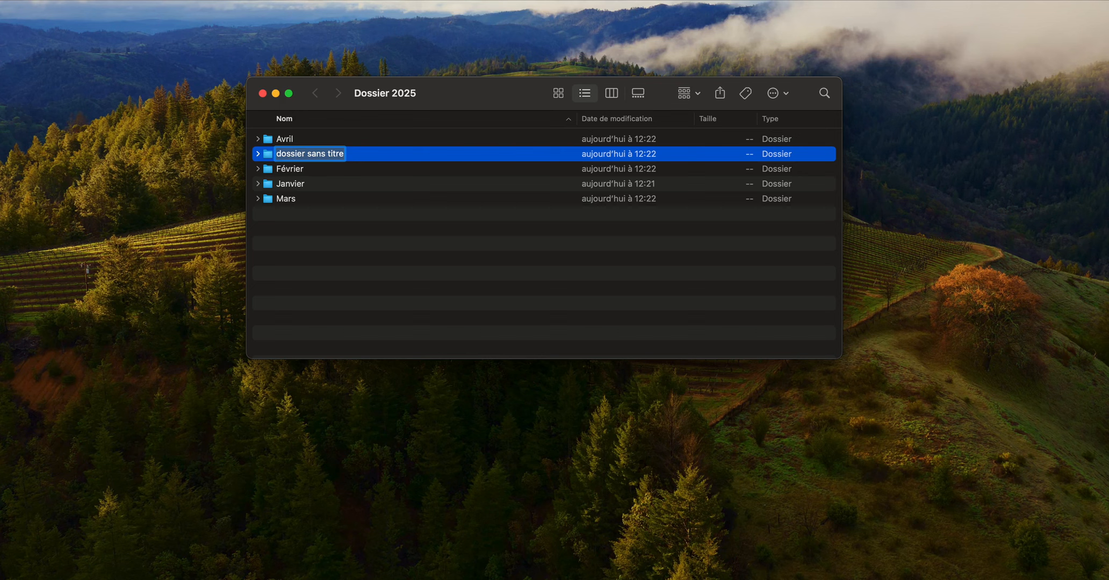
text(Mai)
key(Return)
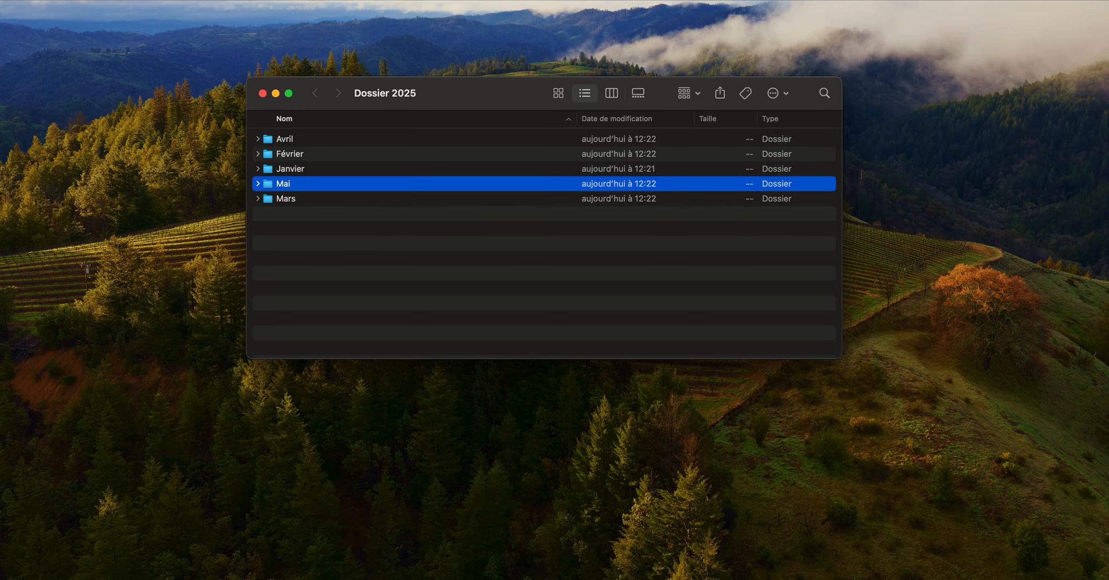
key(super+shift+n)
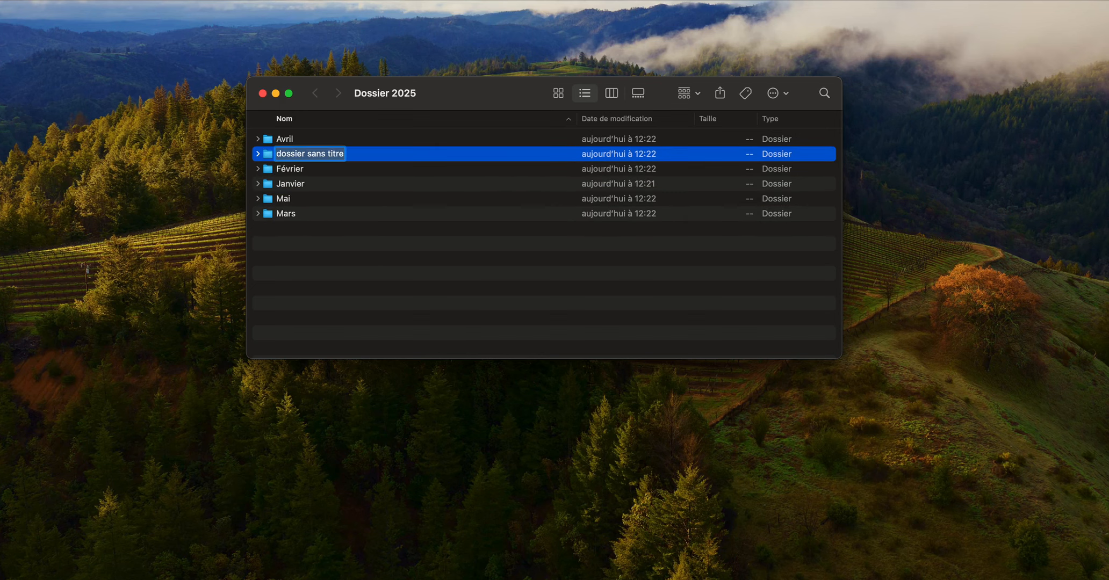
text(Juin)
key(Return)
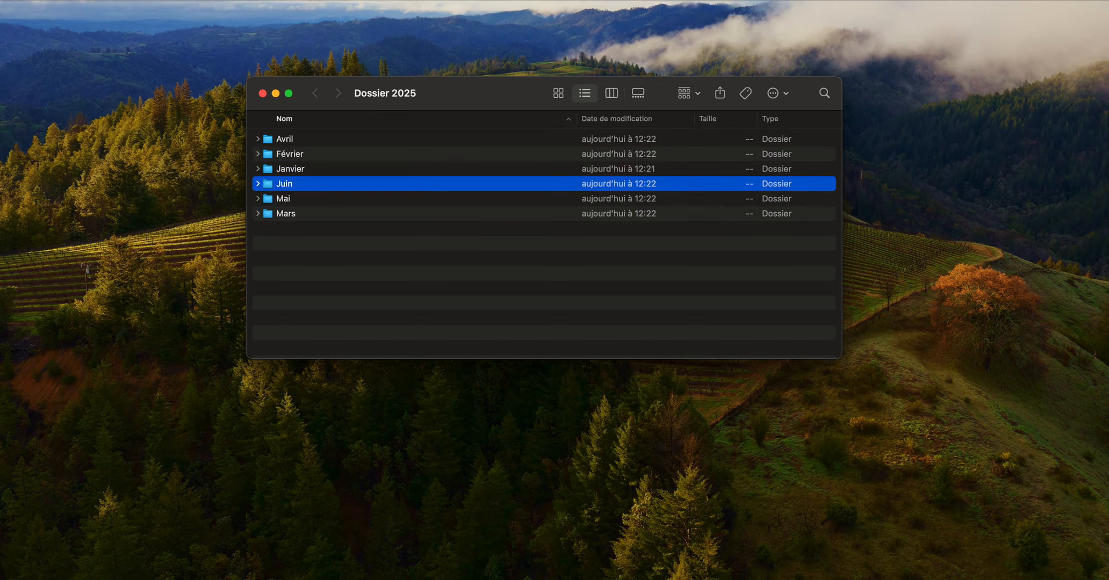
- Create the folders Juillet and Aout in Dossier 2025
key(super+shift+n)
text(J)
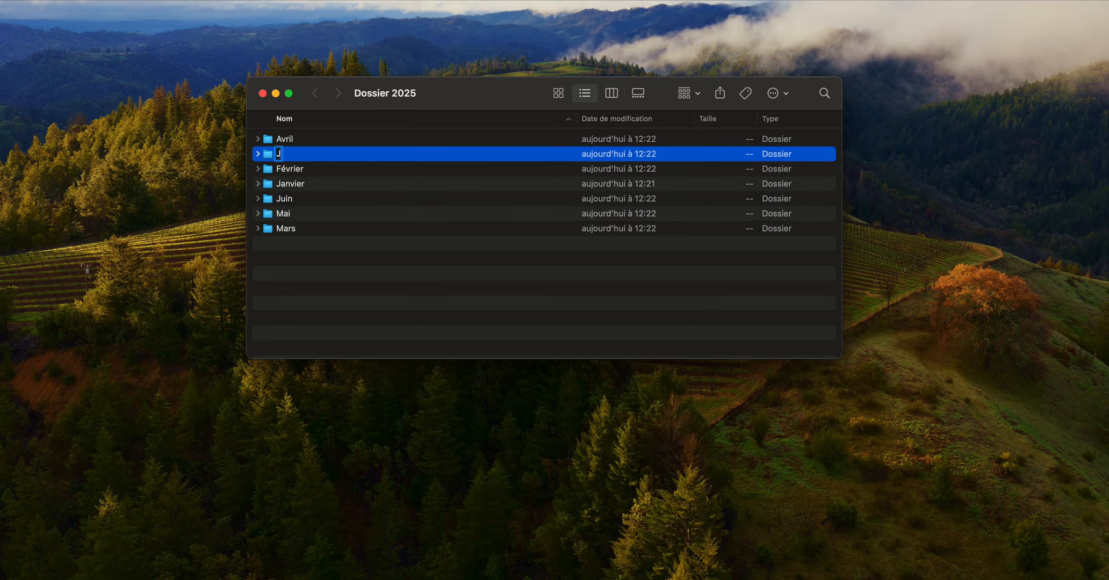
text(uillet)
key(Return)
key(super+shift+n)
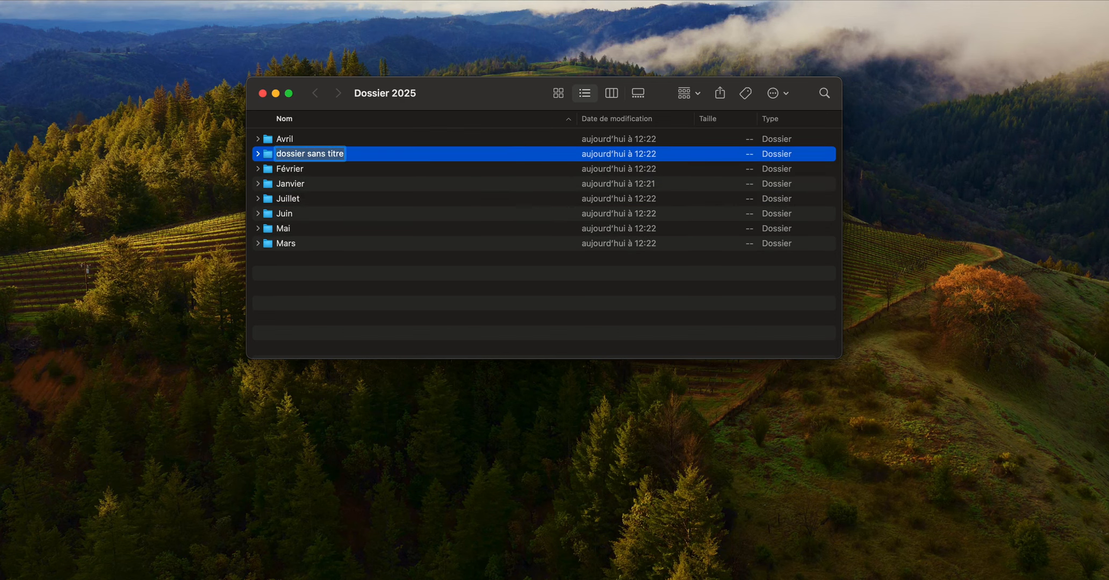
text(Aout)
key(Return)
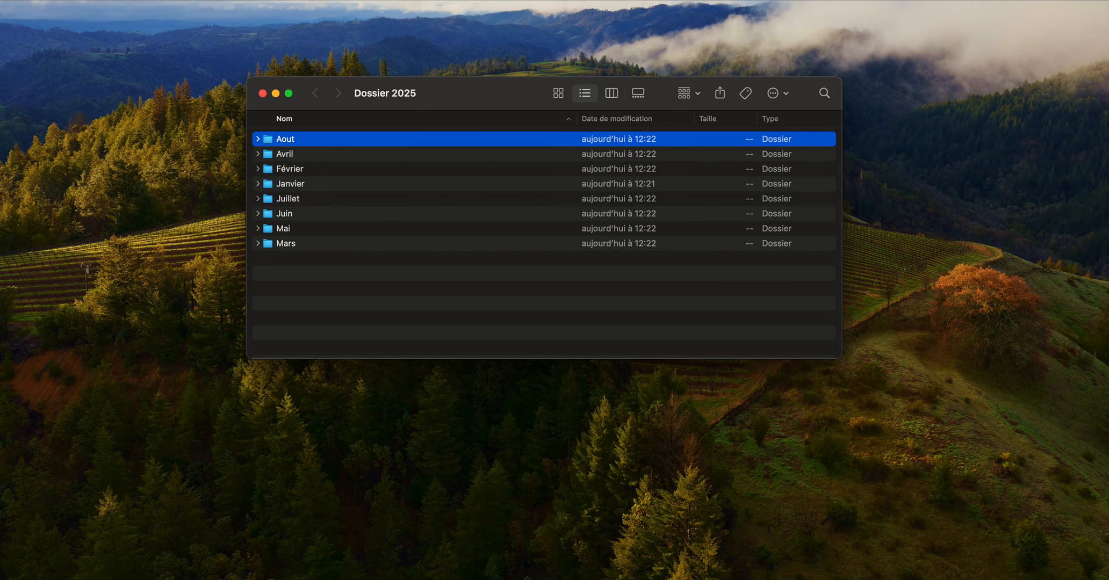
- Create the folders Septembre and Octobre in Dossier 2025
key(super+shift+n)
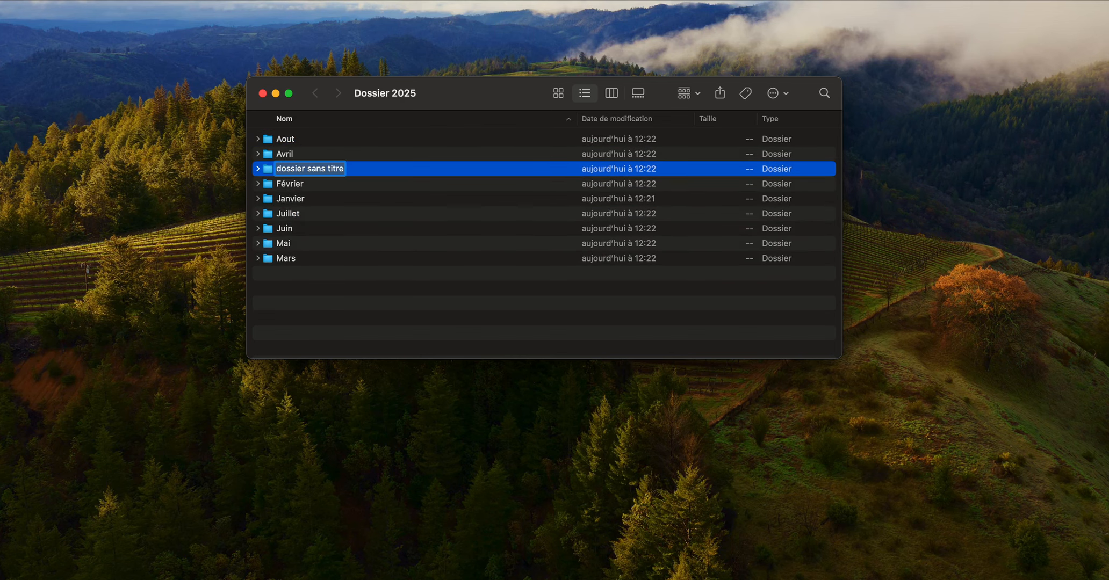
text(S)
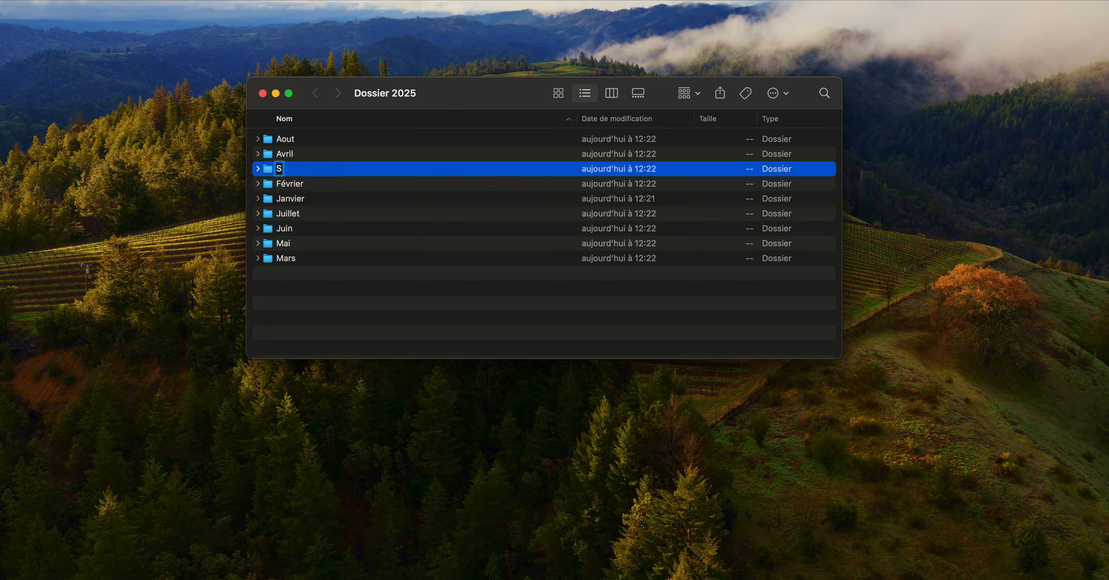
text(eptembre)
key(Return)
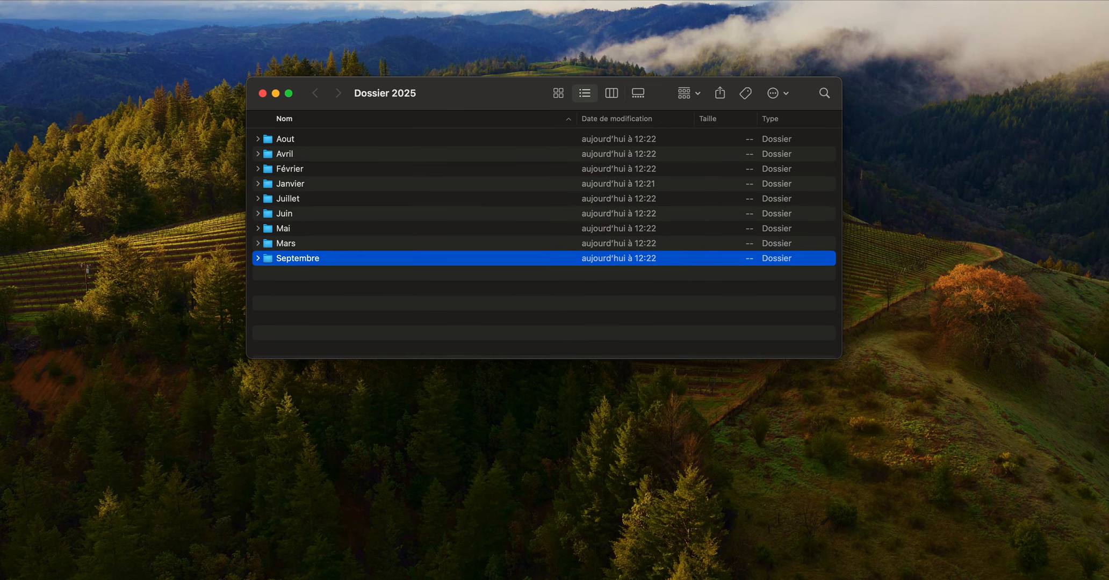
key(super+shift+n)
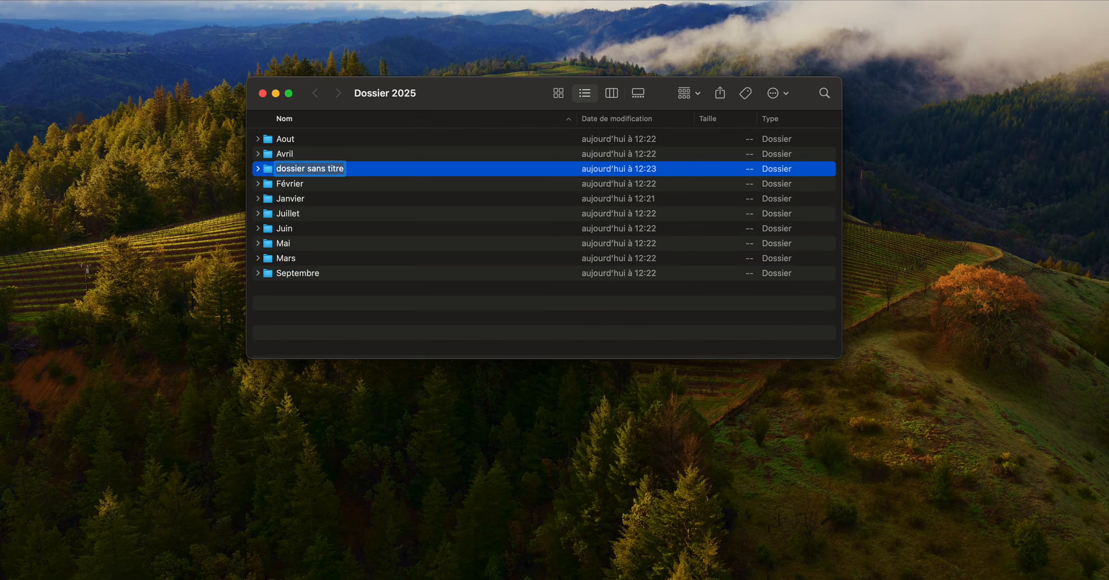
text(Octobre)
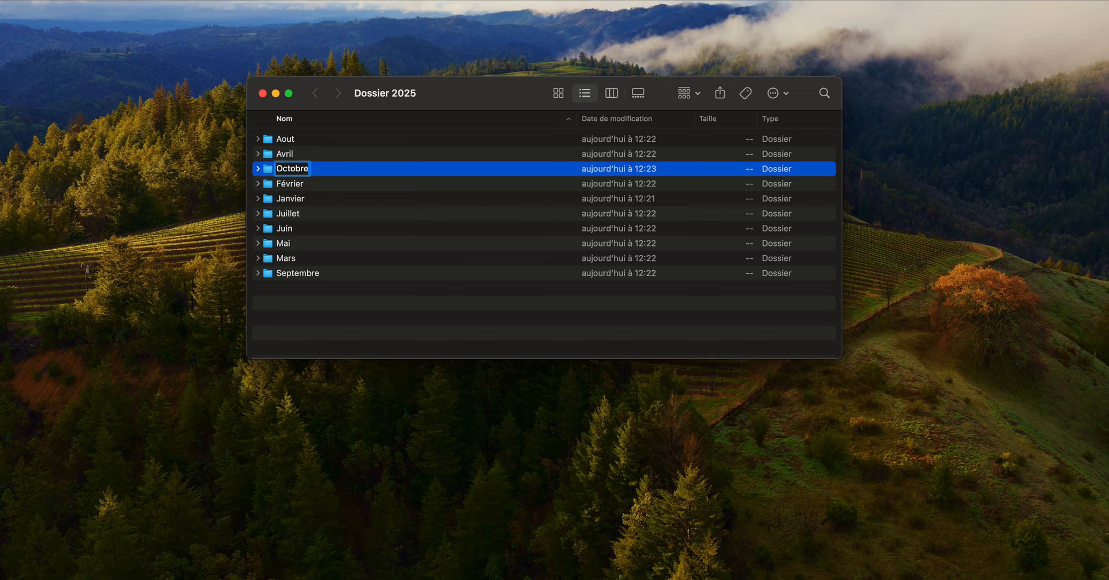
key(Return)
- Create the folders Novembre and Décembre in Dossier 2025
key(super+shift+n)
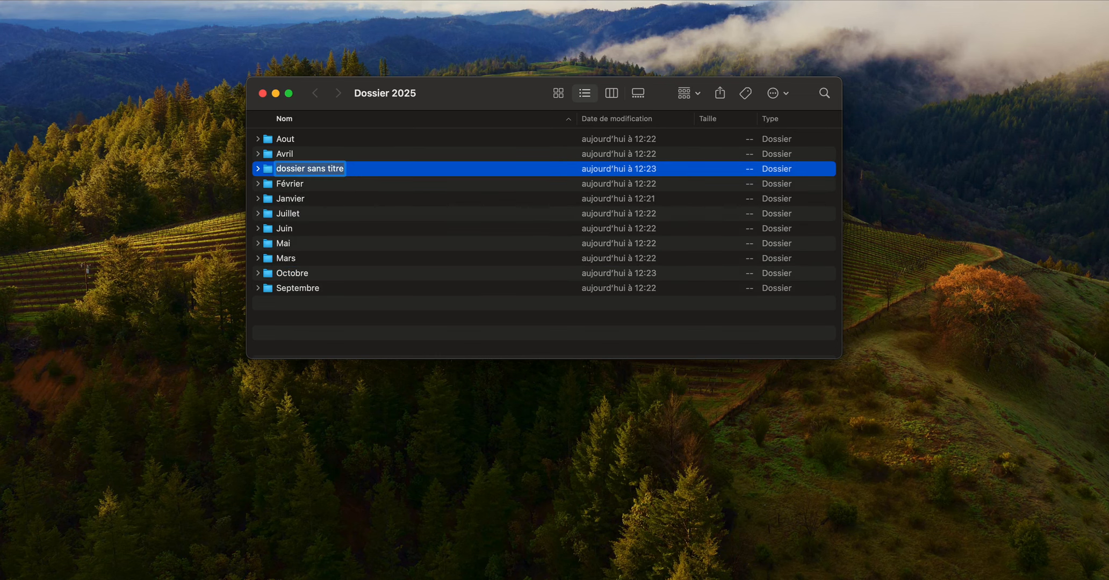
text(Novembre)
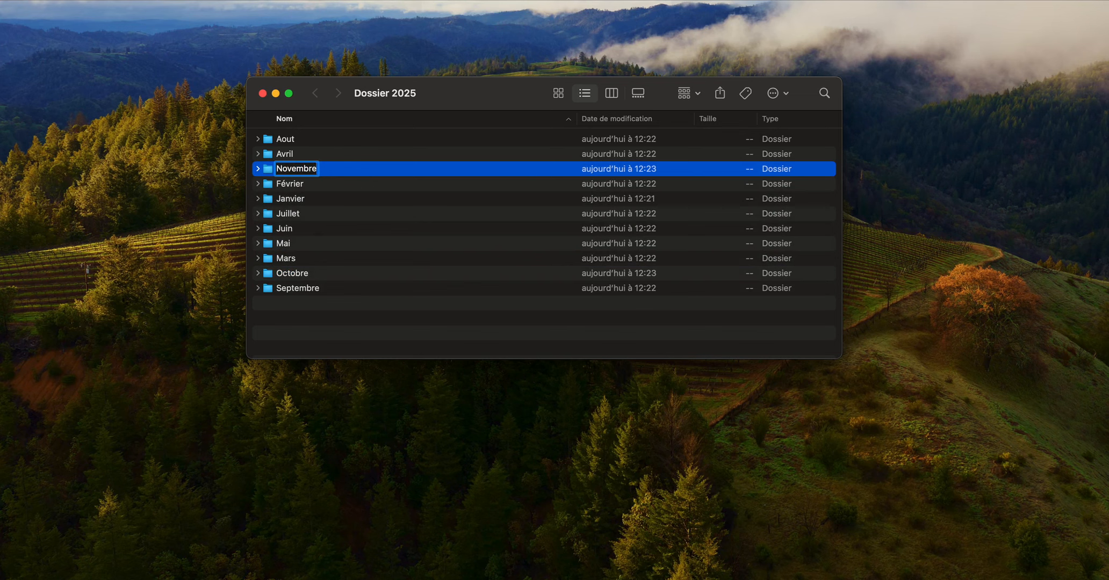
key(Return)
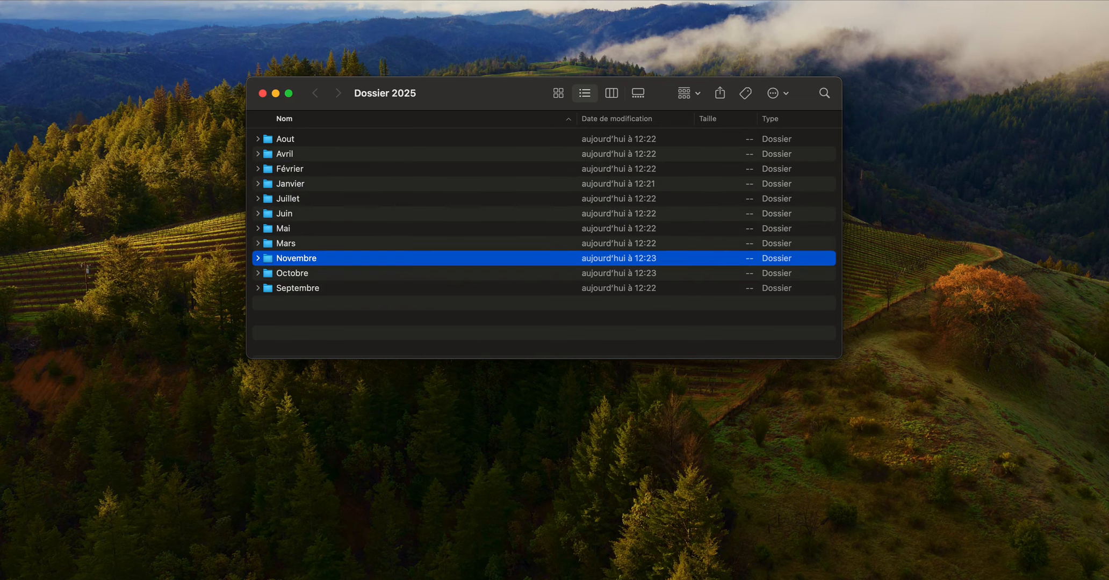
key(super+shift+n)
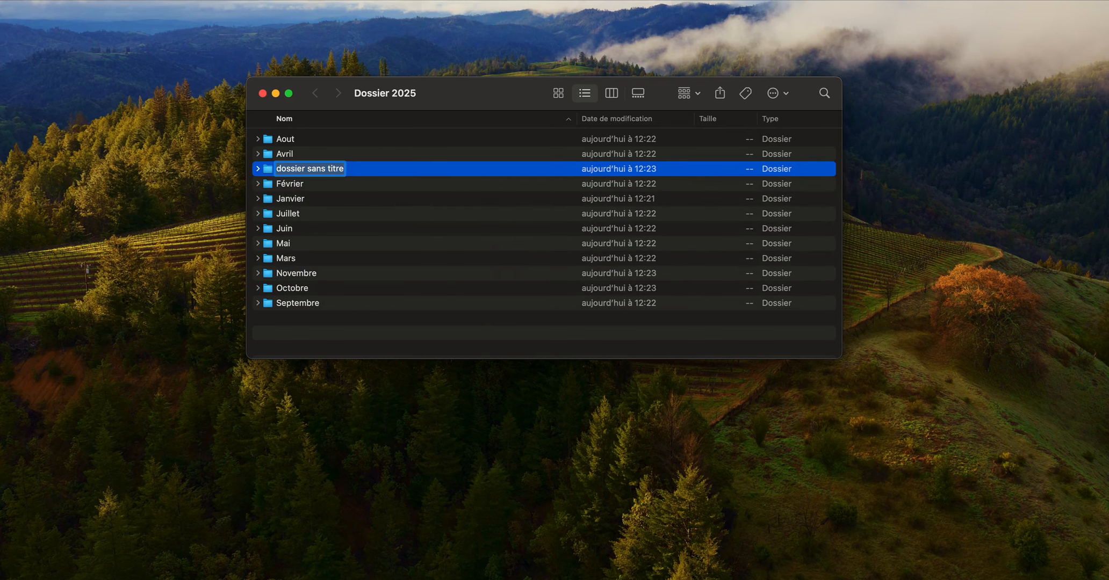
text(Décembre)
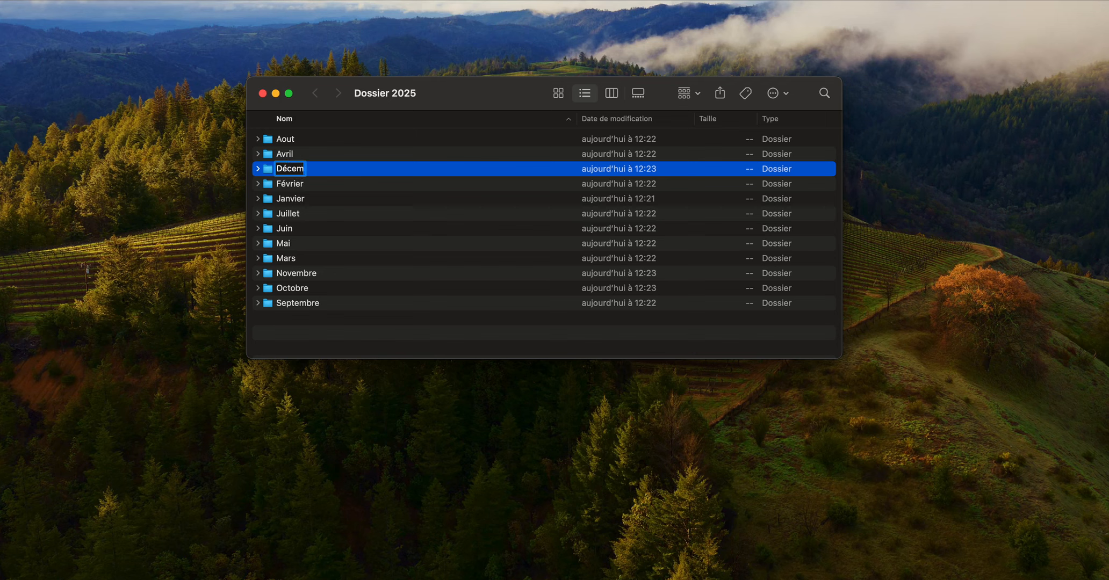
key(Return)
- Go through the list of month folders in Dossier 2025 to check their order, and close the folder window
key(Up)
key(Up)
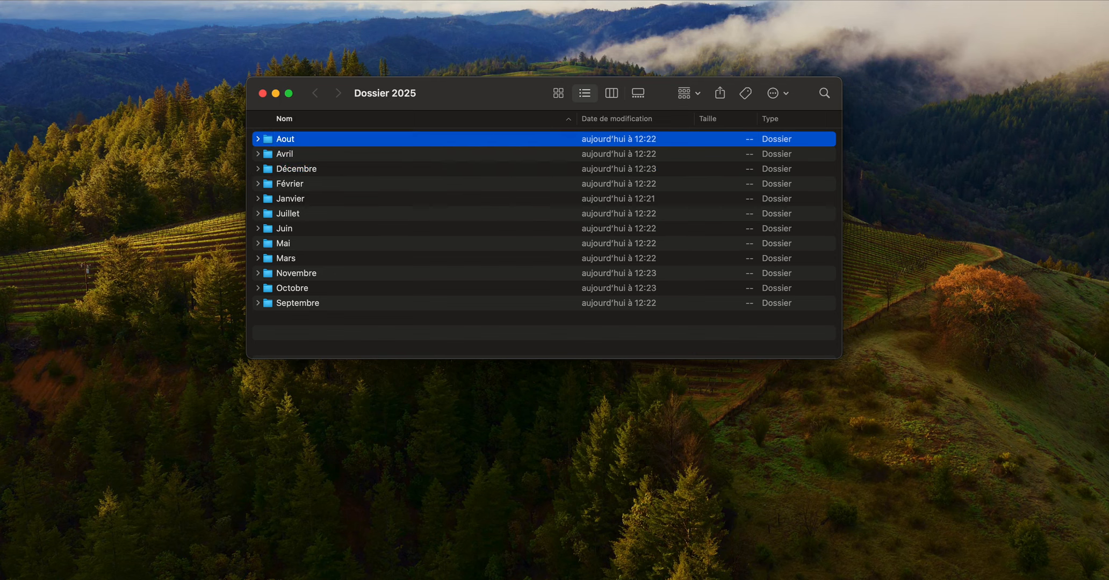
key(Down)
key(Down)
key(Down)
key(Down)
key(Down)
key(Down)
key(Down)
key(Down)
key(Down)
key(Down)
key(Down)
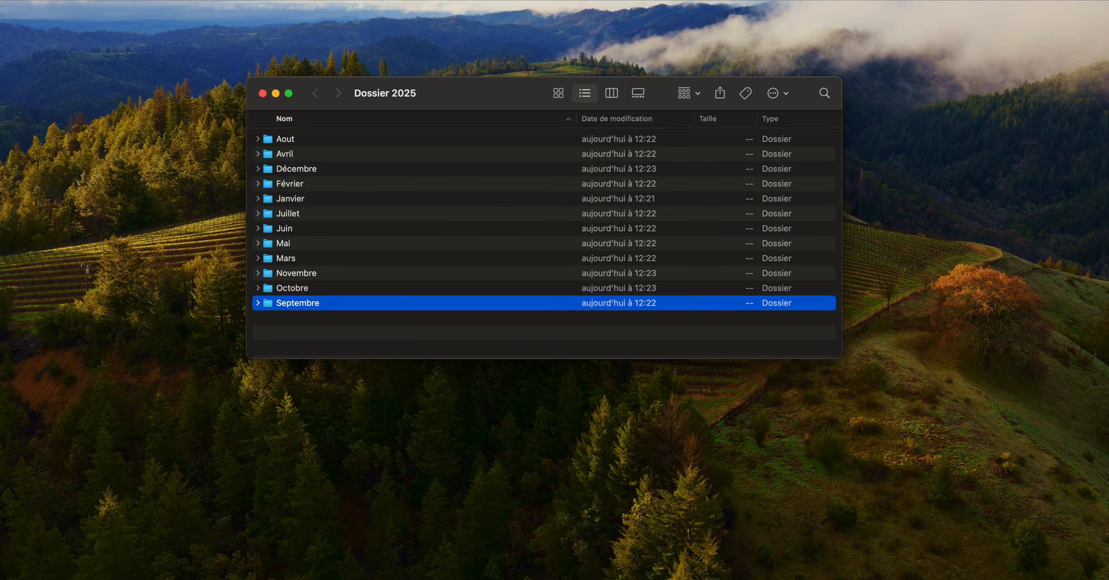
key(Up)
key(Up)
key(Up)
key(Up)
key(Up)
key(Up)
key(Up)
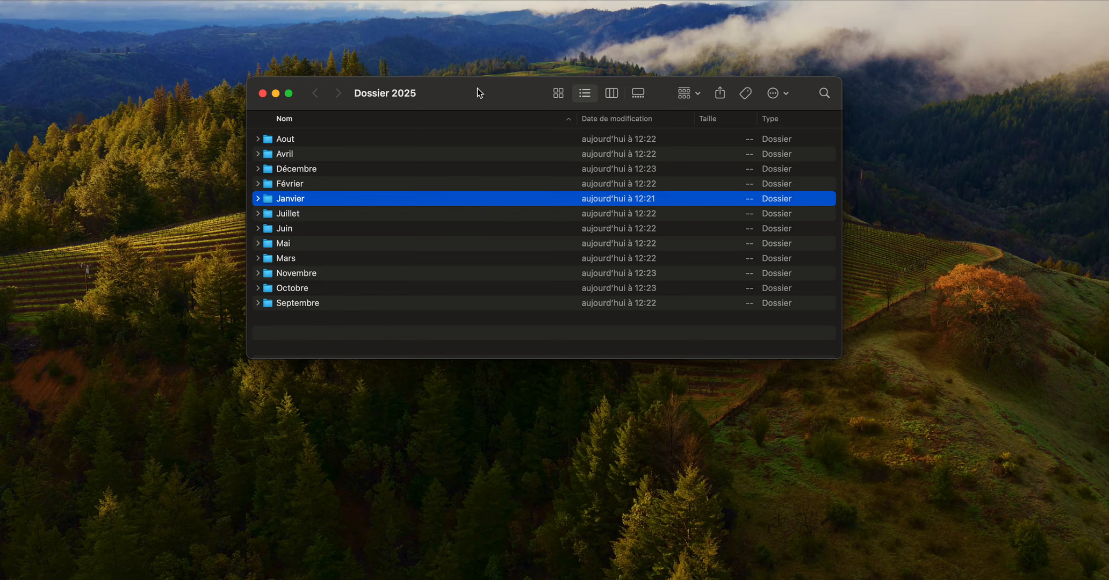
click(263, 94)
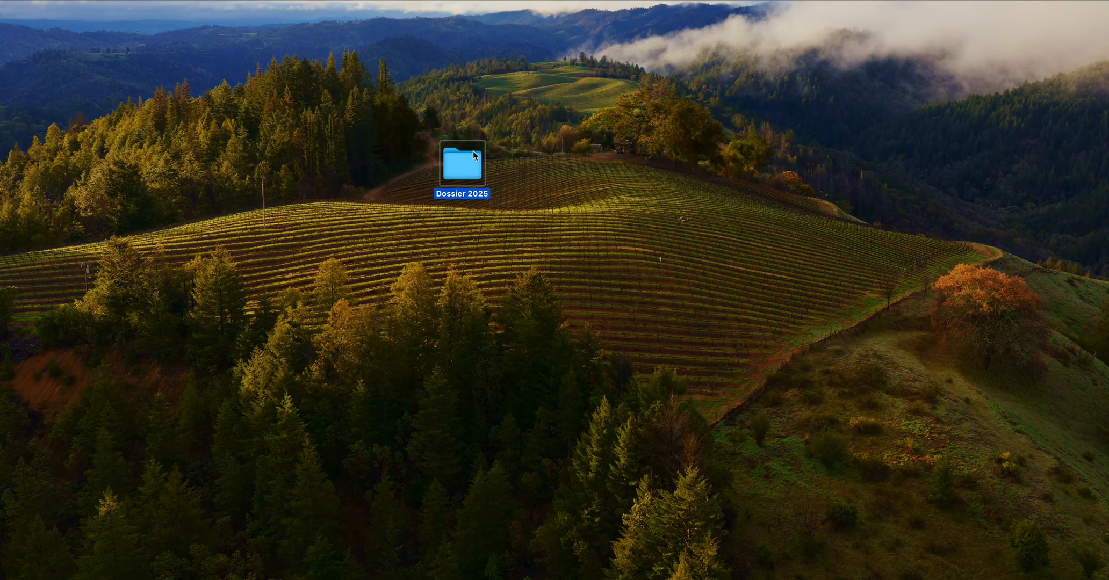
- Move the Dossier 2025 folder aside on the desktop and create a second folder there named Dossier 2026
drag(467, 160, 708, 137)
click(498, 150)
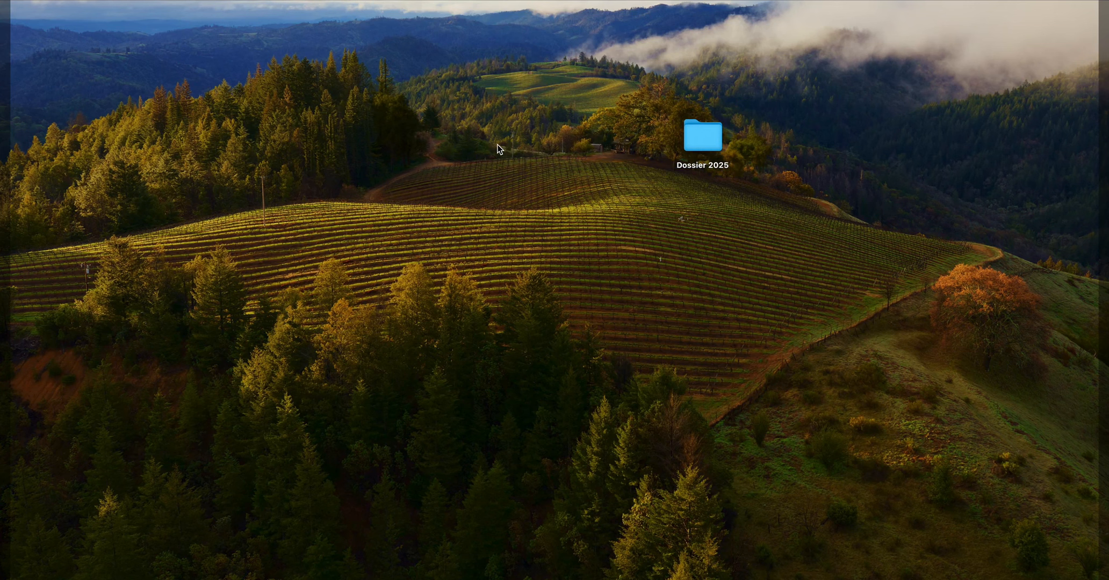
key(super+shift+n)
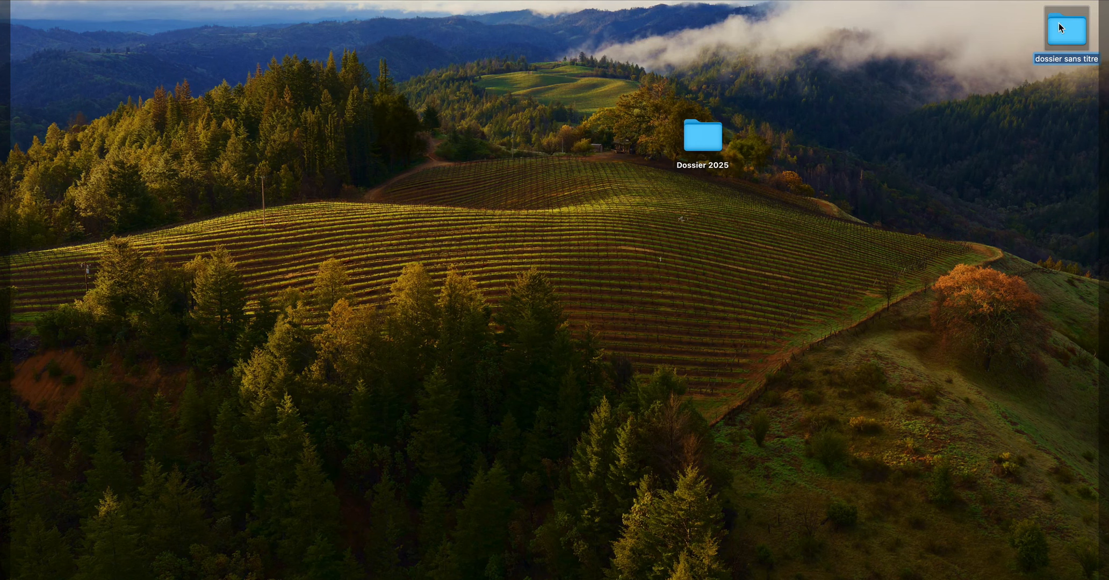
drag(1061, 17, 484, 193)
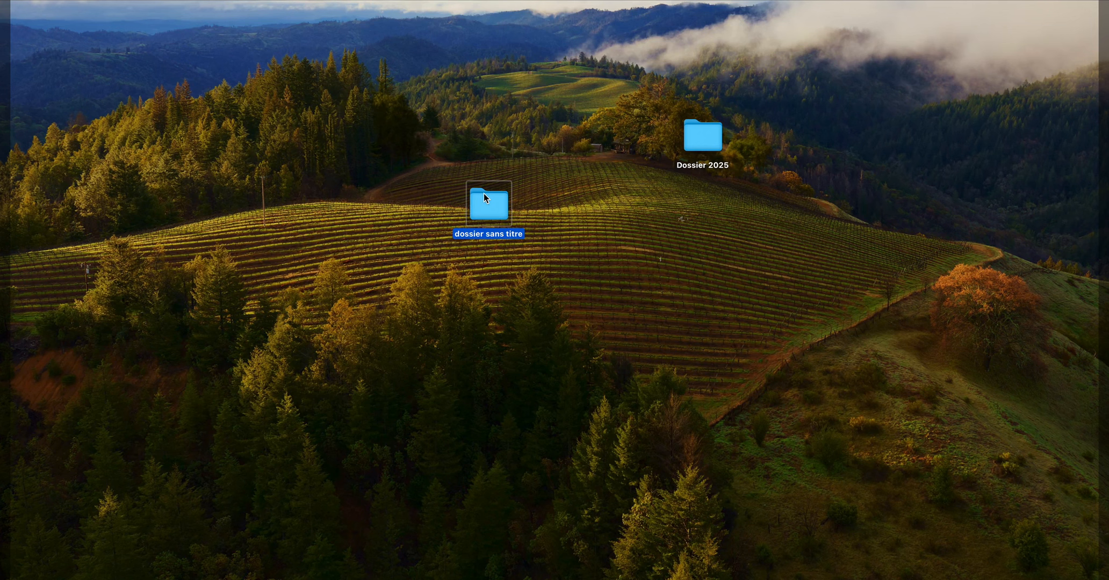
key(Return)
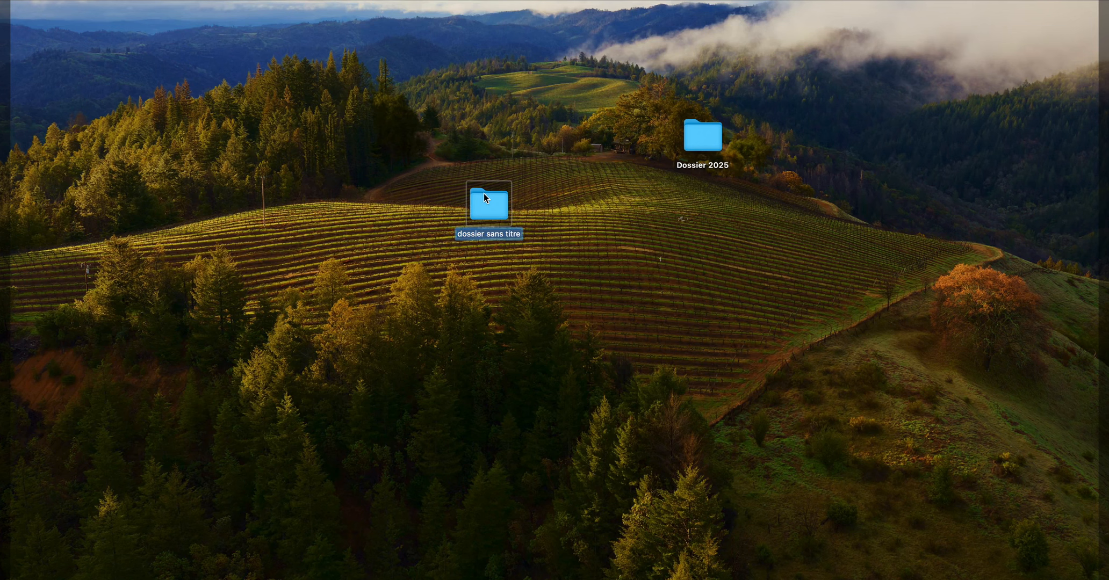
text(Dossier 202)
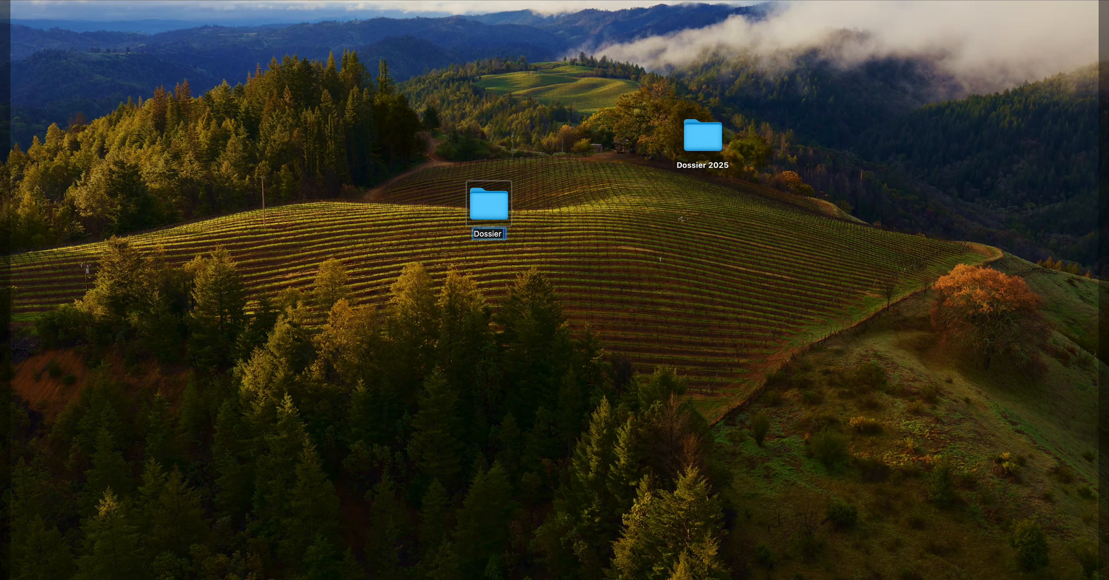
text(6)
key(Return)
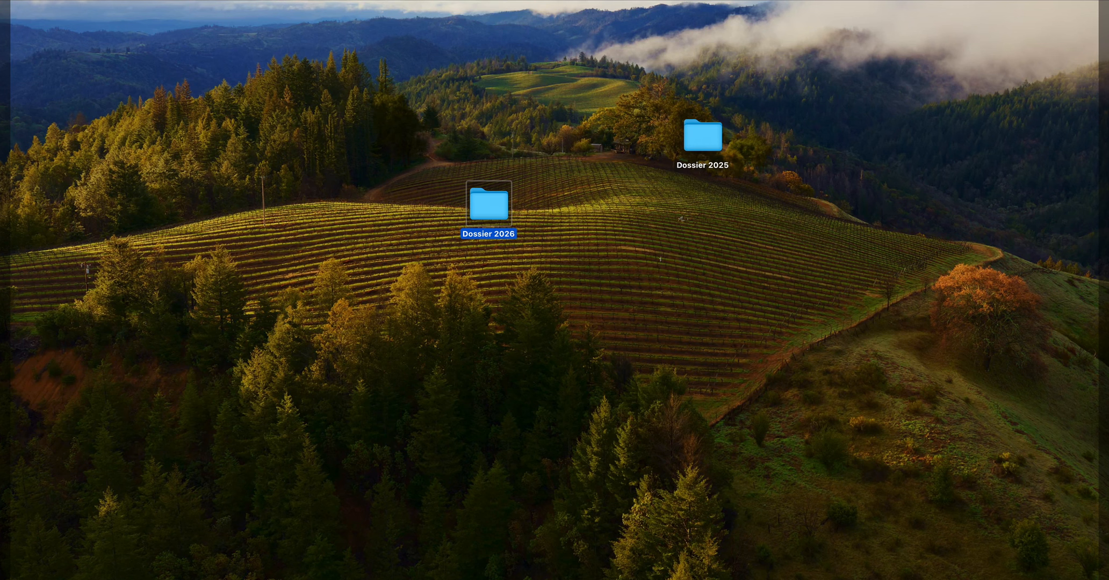
- Open Dossier 2026 and create a folder named 01 janvier in it
key(super+o)
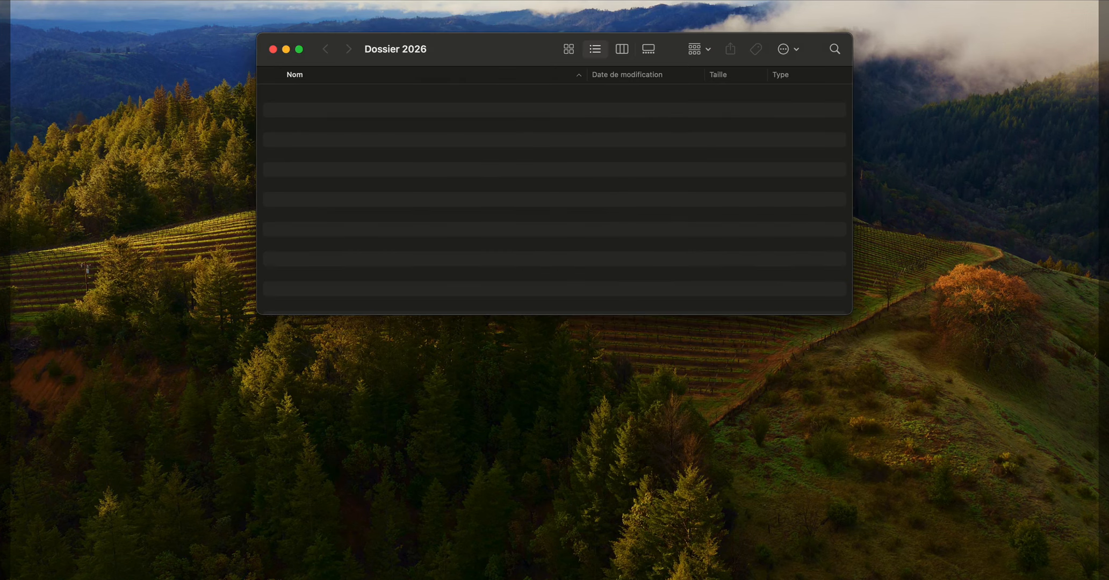
key(super+shift+n)
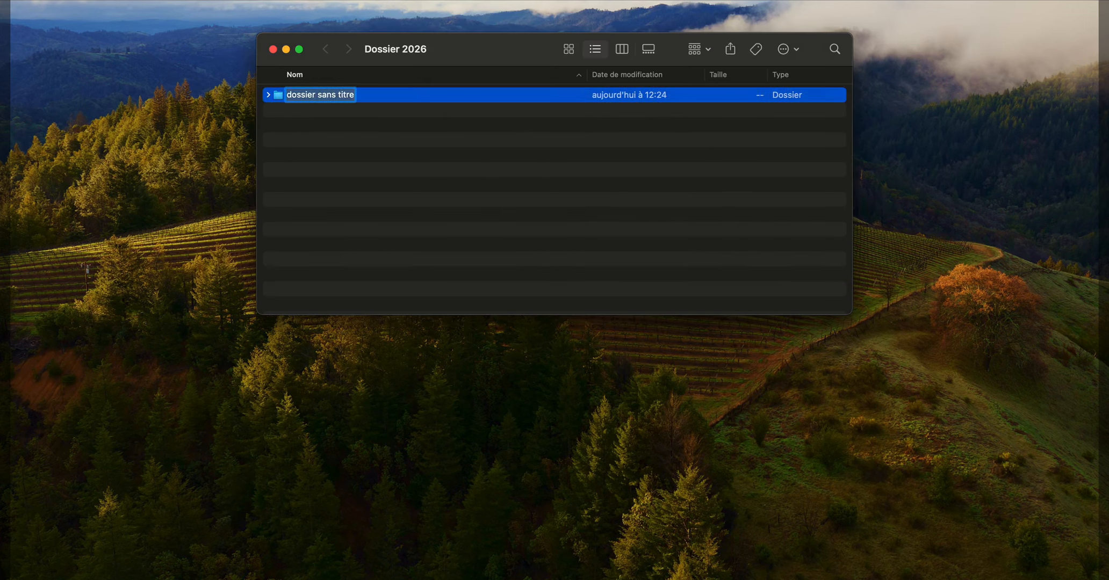
text(01)
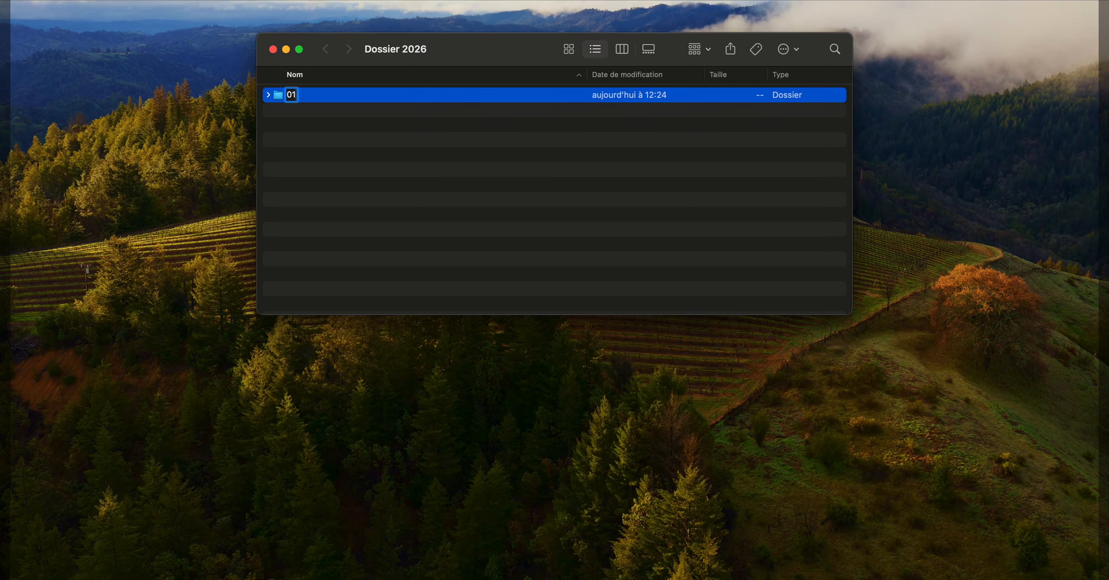
text( javnvier)
key(Left)
key(Left)
key(Left)
key(BackSpace)
key(BackSpace)
text(n)
key(Return)
- Close Dossier 2026 and look at the order of the month folders in Dossier 2025
key(super+w)
double_click(696, 141)
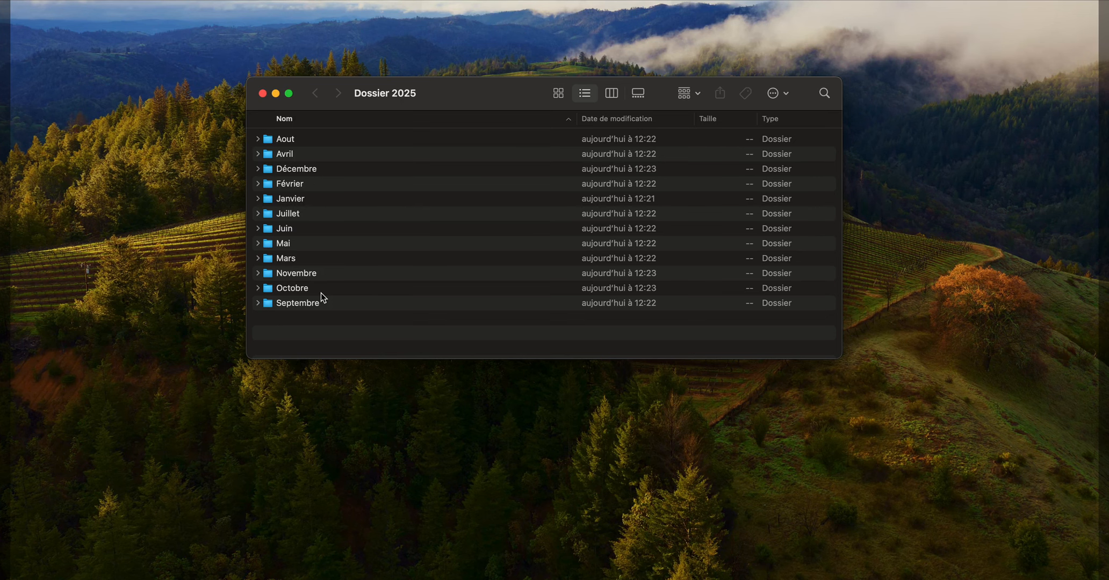
key(super+w)
- Reopen Dossier 2026 and create a folder named 02 février in it
click(487, 201)
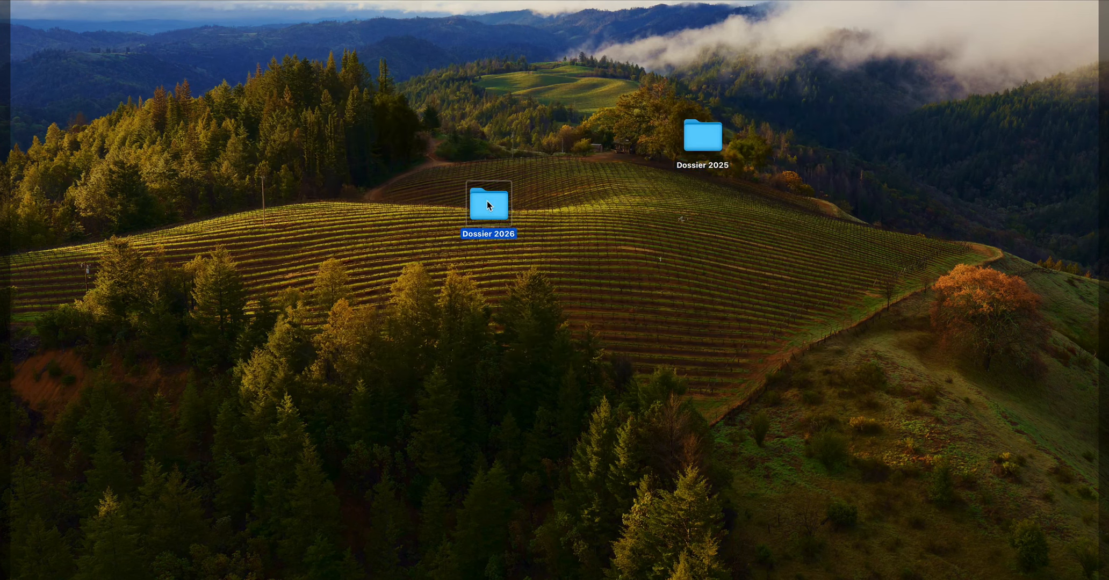
double_click(487, 202)
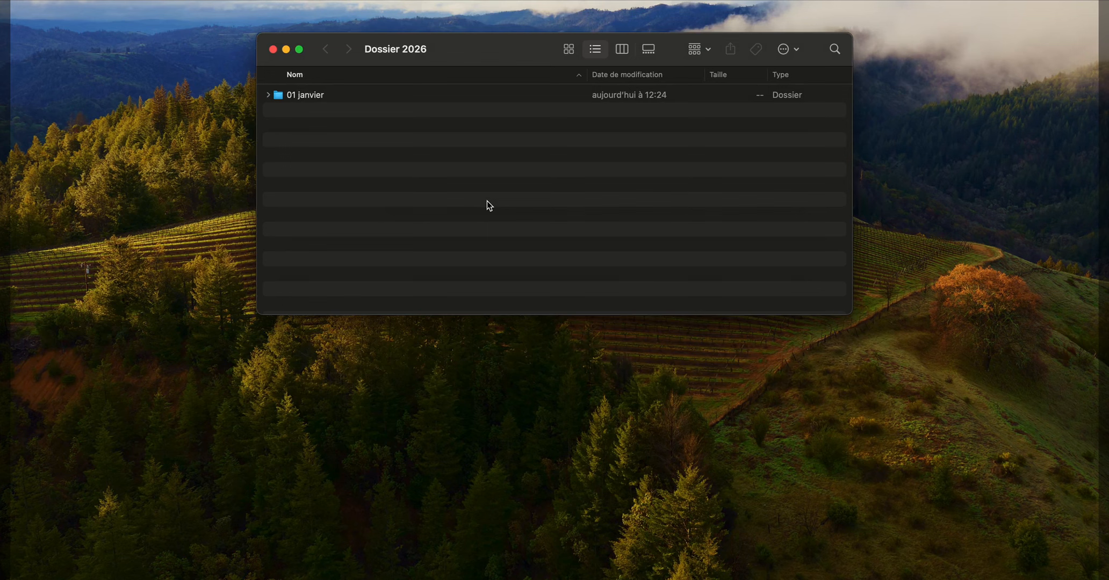
key(shift+super+n)
text(0)
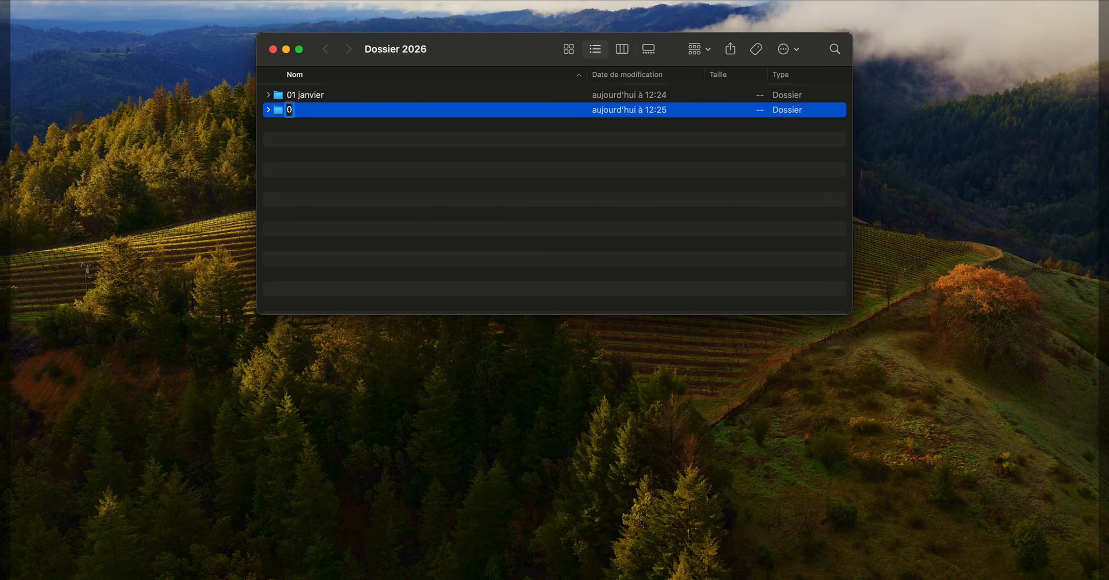
text(2 février)
key(Return)
key(Return)
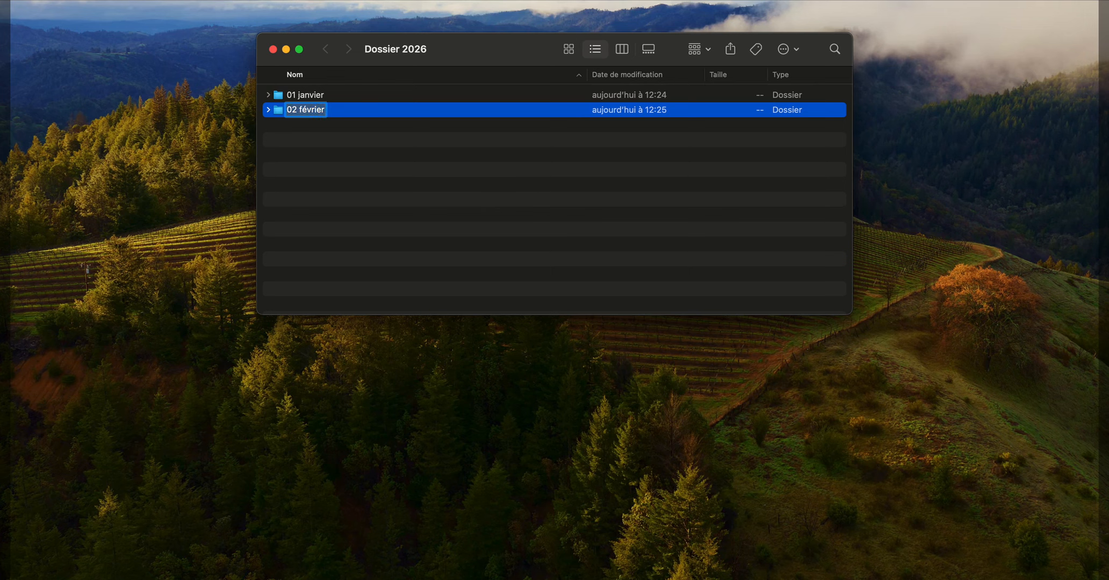
- Create the folders 03 Mars and 04 Avril in Dossier 2026
key(shift+super+n)
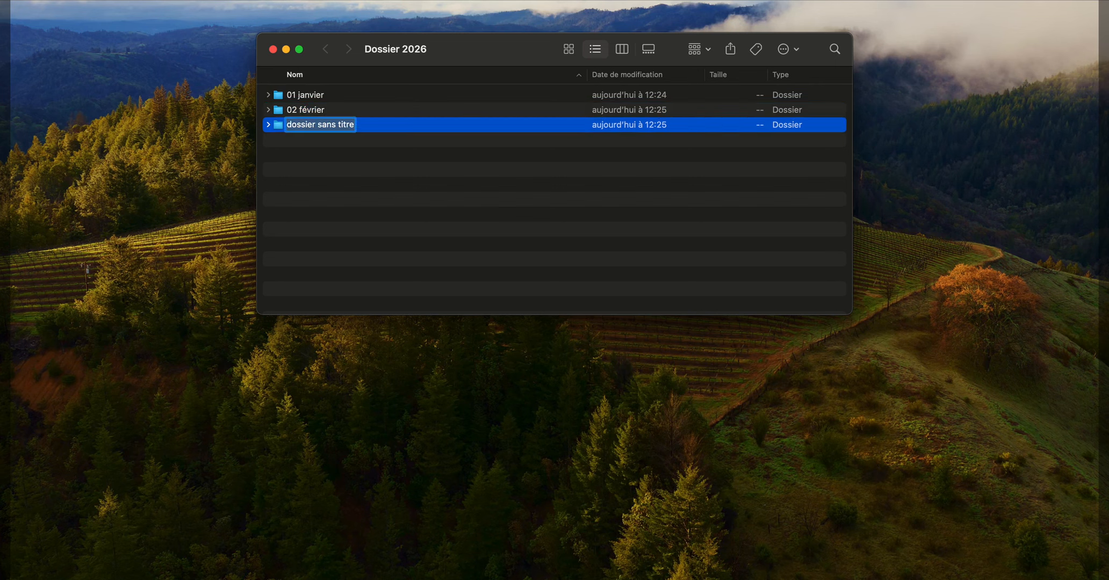
text(03)
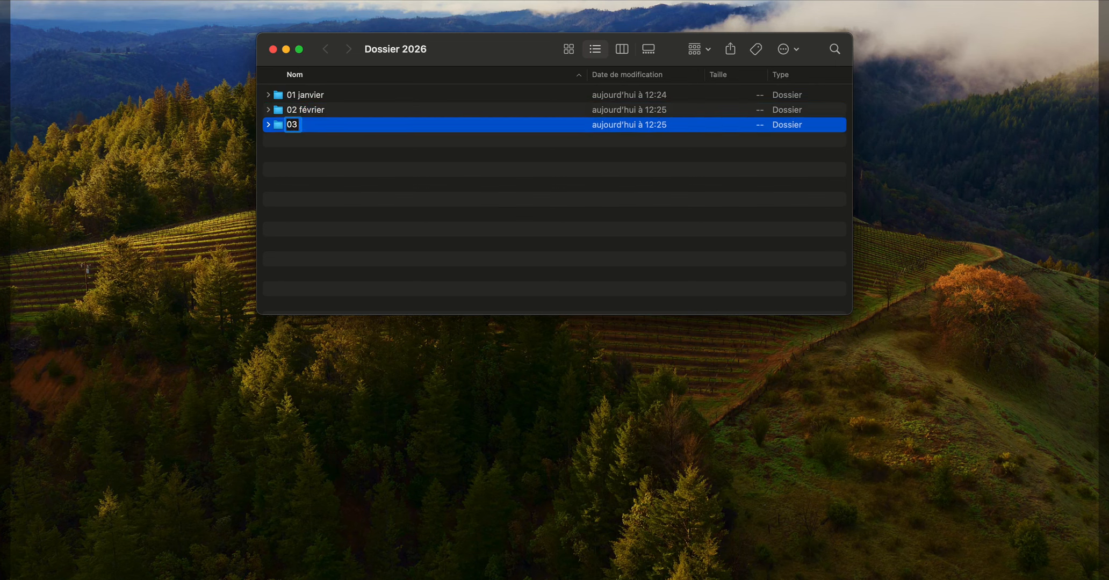
text( Mars)
key(Return)
key(shift+super+n)
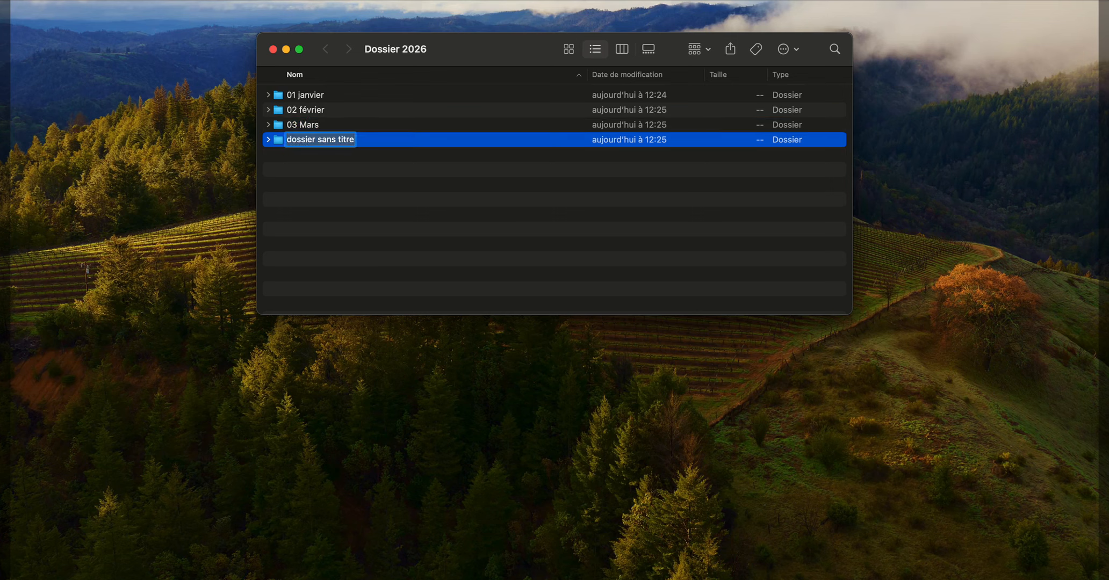
text(04 Avril)
key(Return)
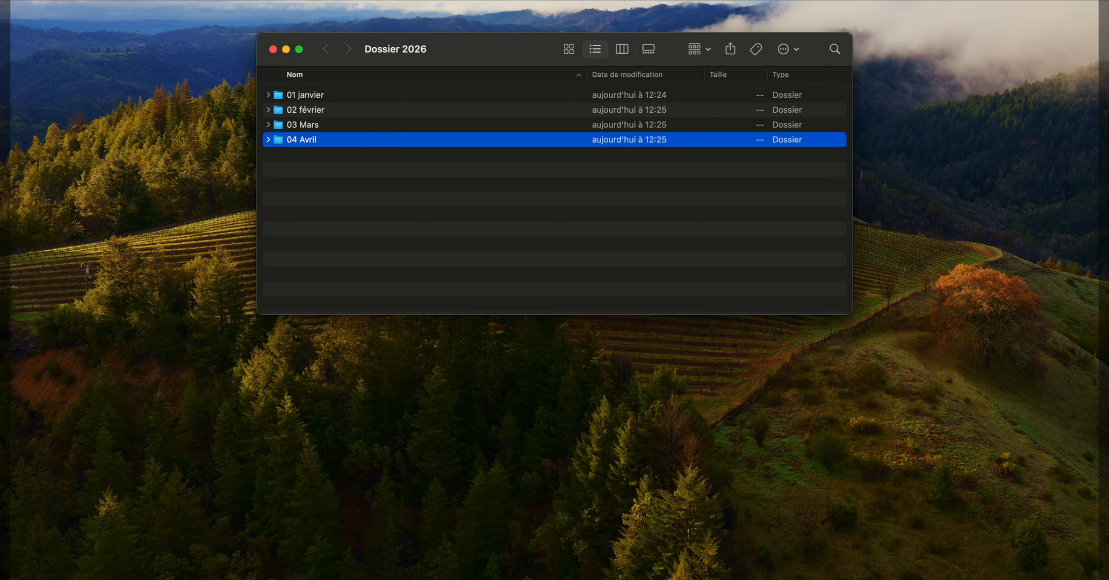
- Create the folders 05 Mai and 06 Juin in Dossier 2026
key(shift+super+n)
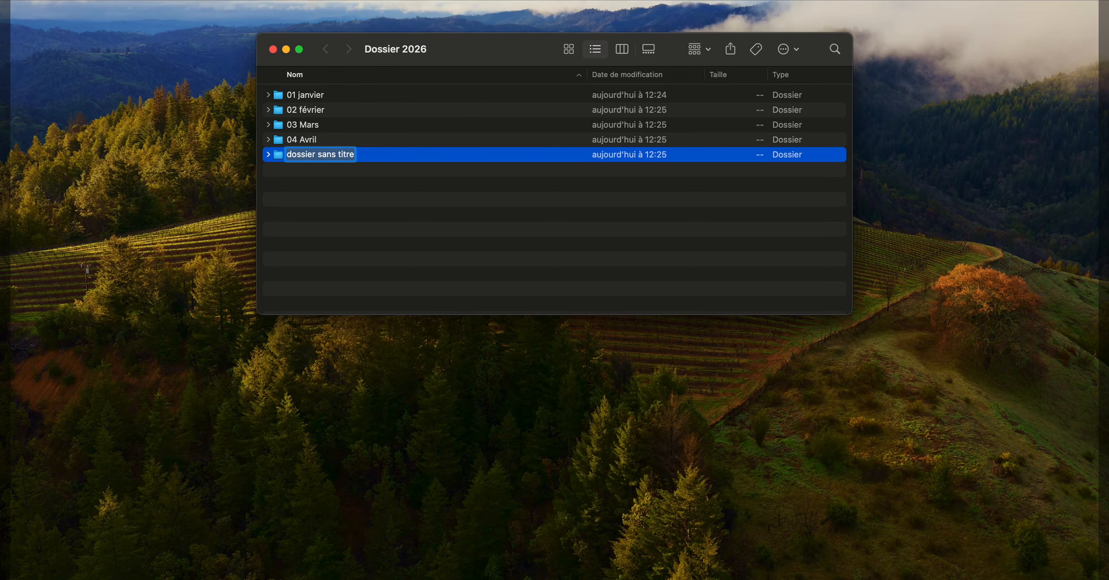
text(05 Mai)
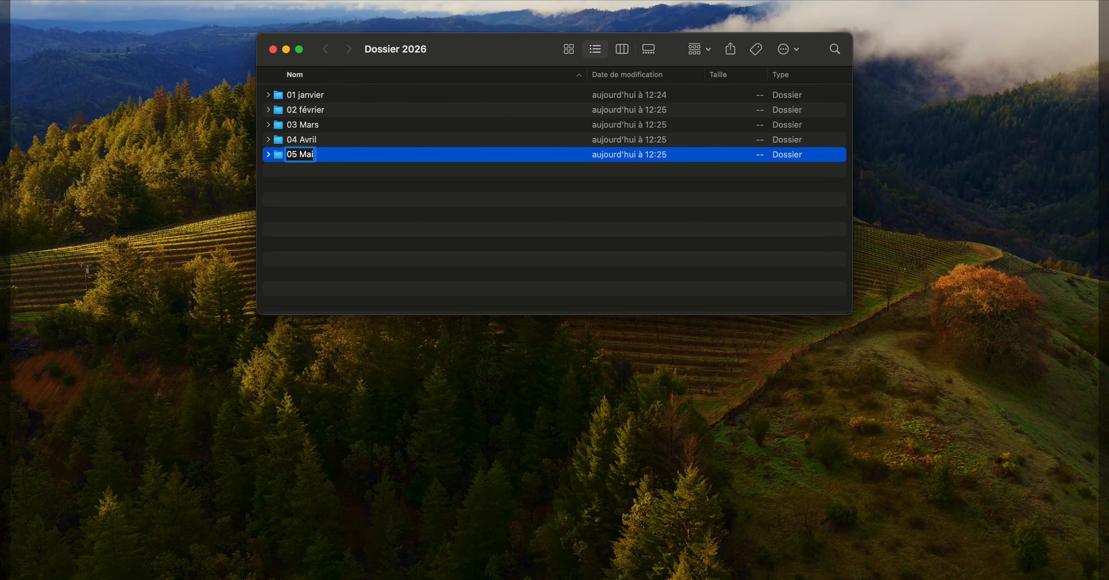
key(Return)
key(shift+super+n)
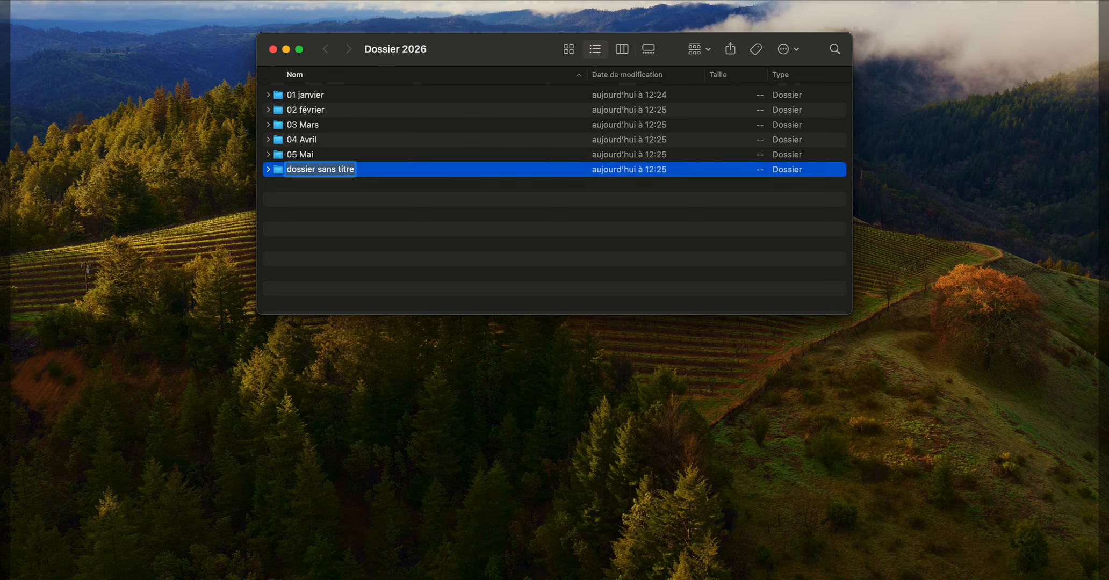
text(0)
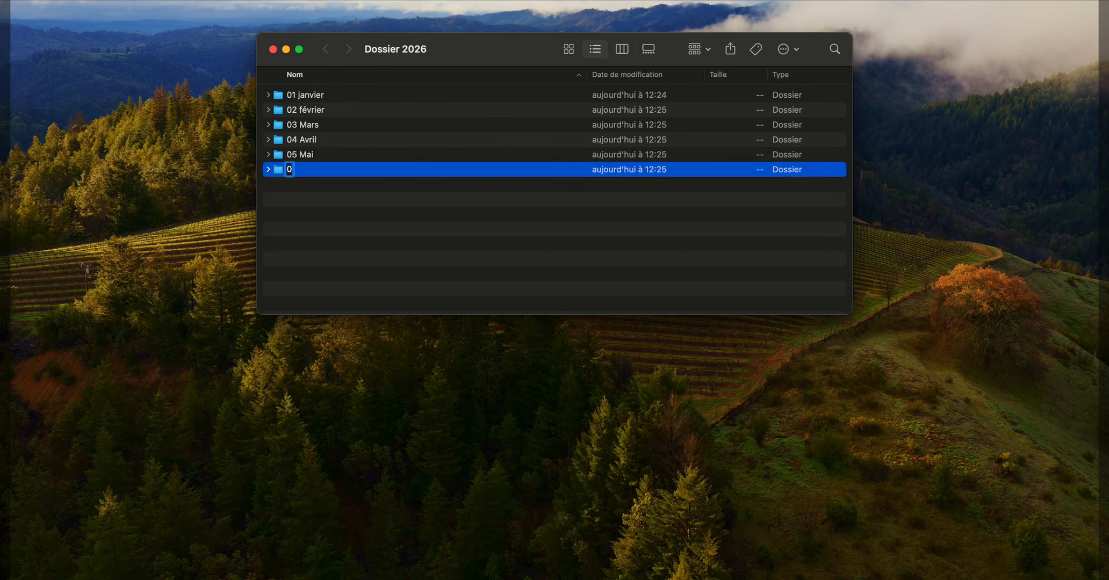
text(6 Juin)
key(Return)
- Create the folders 07 Juillet and 08 Aout in Dossier 2026
key(super+shift+n)
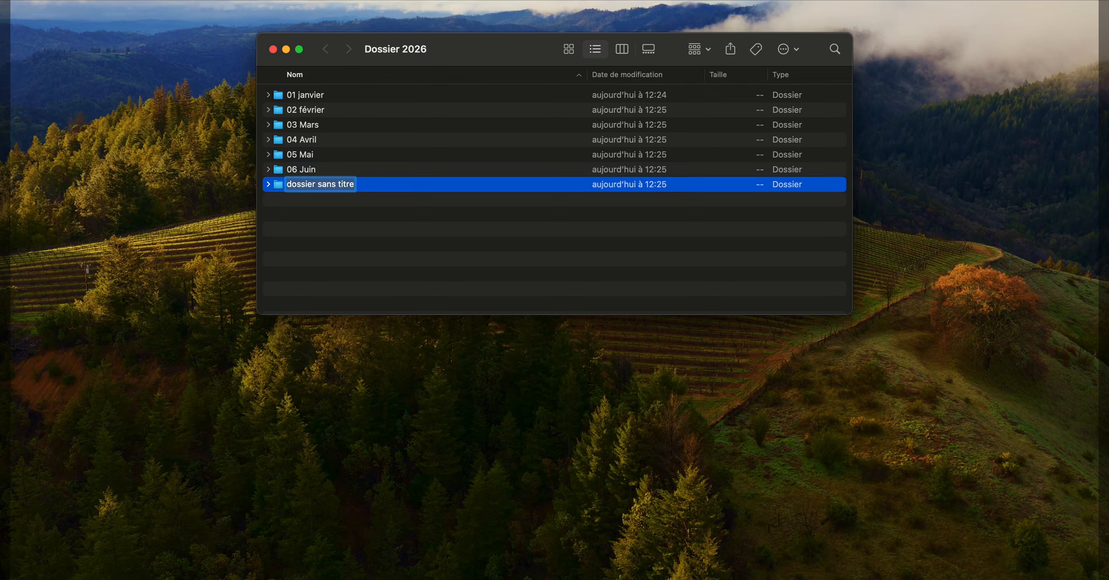
text(07)
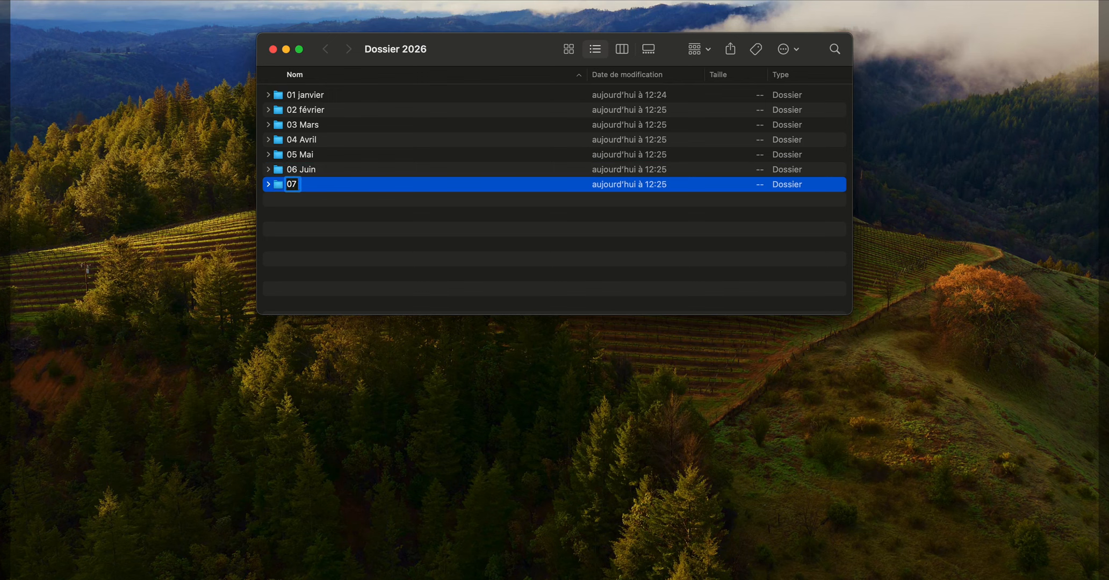
text( Juillet)
key(Return)
key(super+shift+n)
text(08)
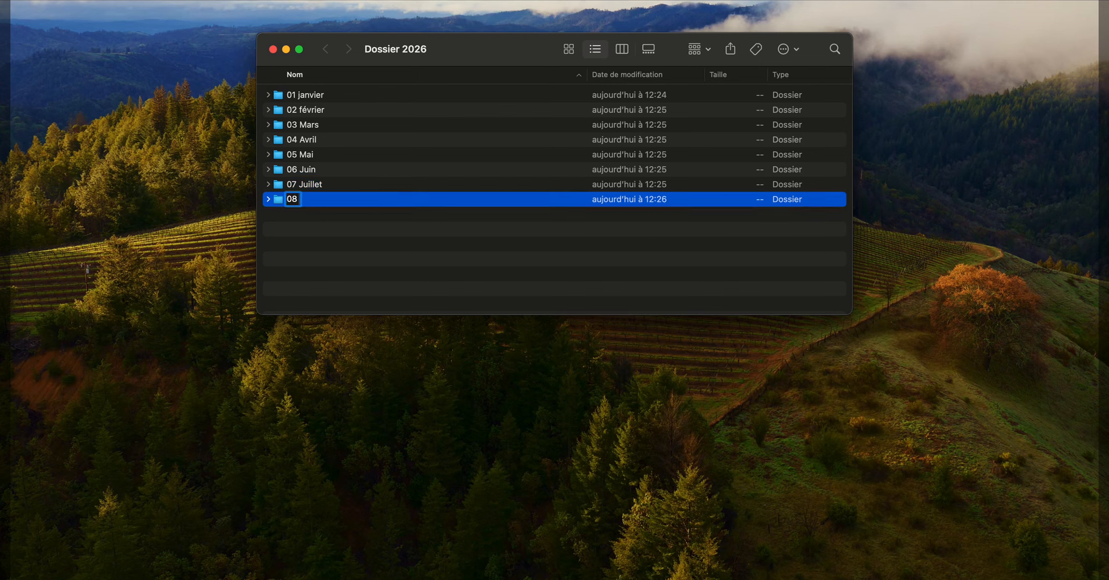
text( Aout)
key(Return)
- Create the folders 09 Septembre and 10 Octobre in Dossier 2026
key(super+shift+n)
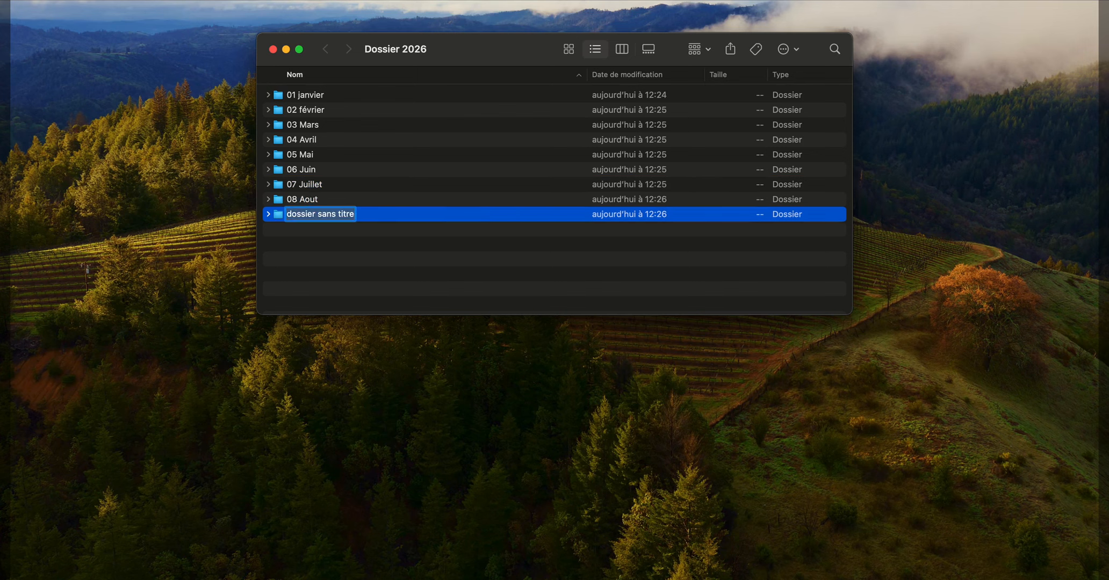
text(09)
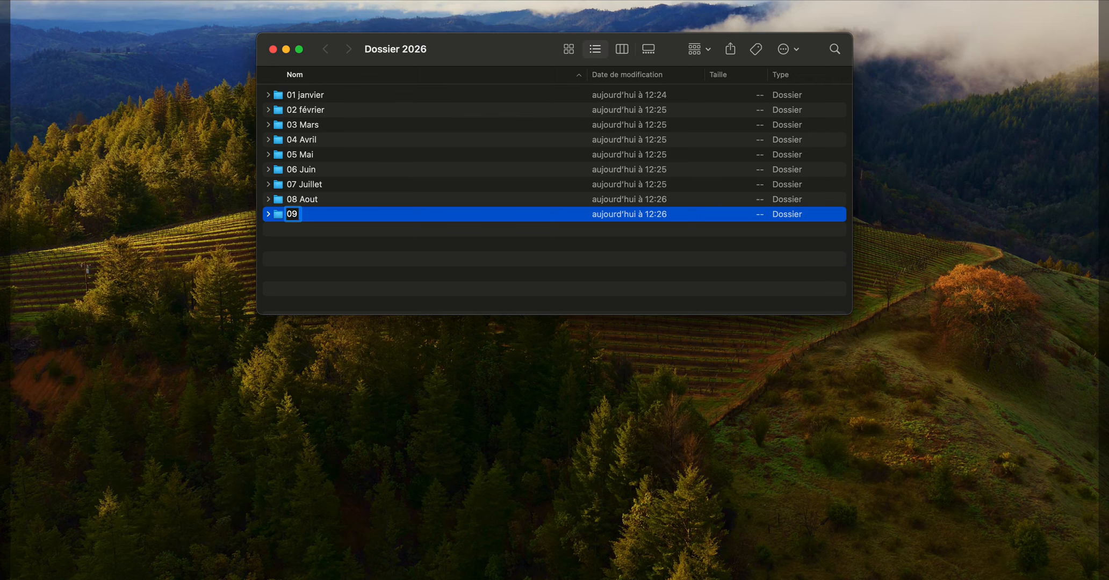
text( Septembre)
key(Return)
key(super+shift+n)
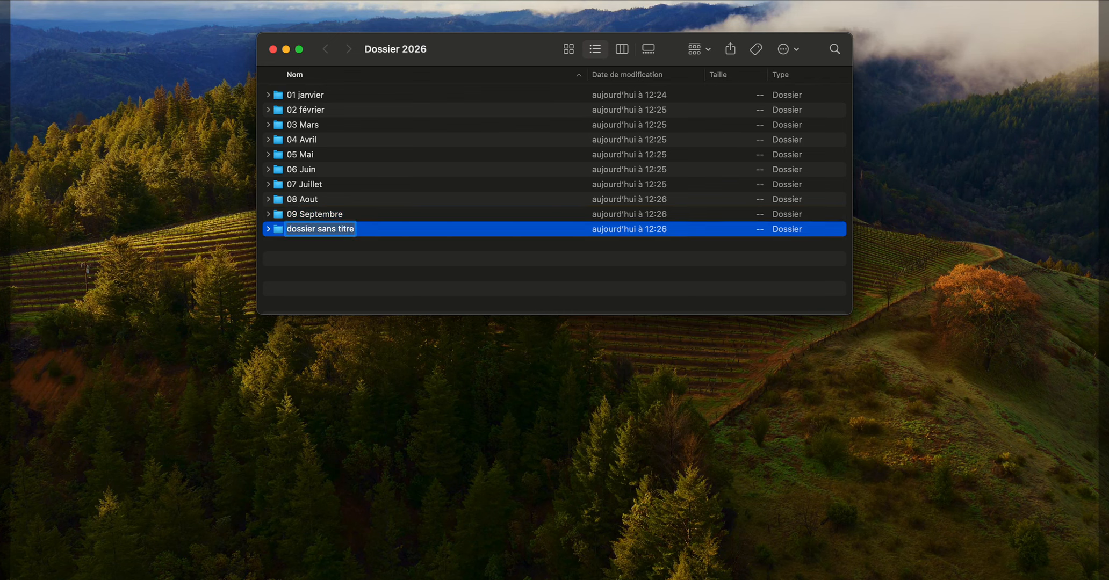
text(10)
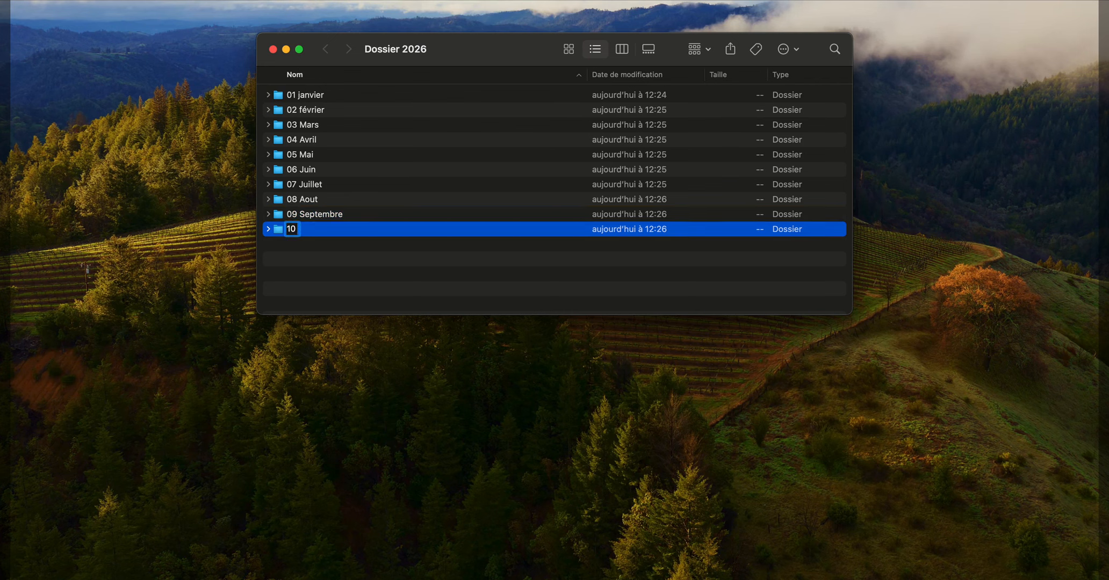
text( Octobre)
key(Return)
- Create the folders 11 Novembre and 12 Décembre in Dossier 2026 and close its window
key(super+shift+n)
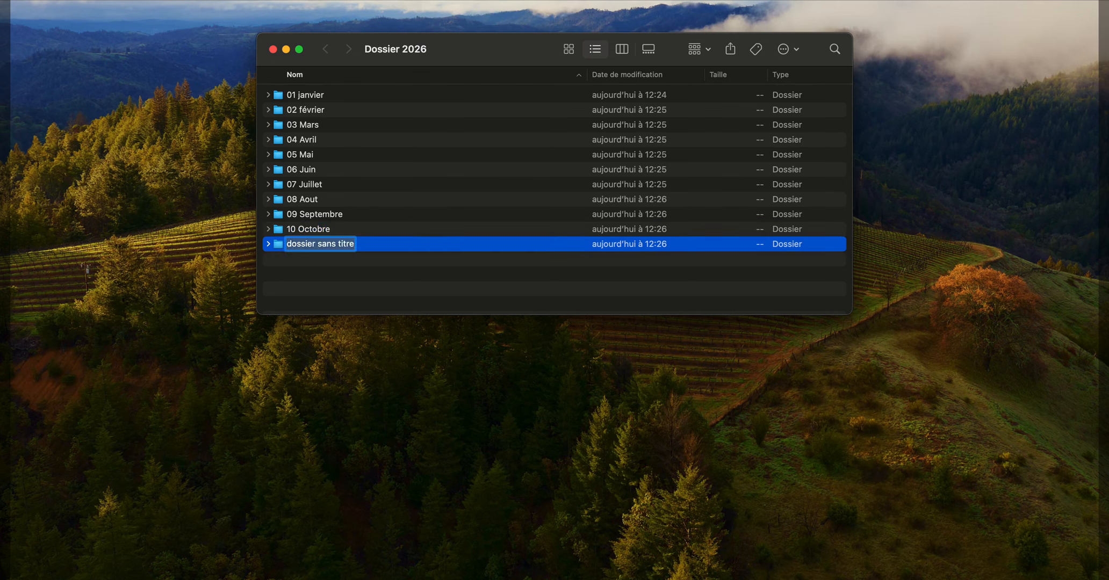
text(11 N)
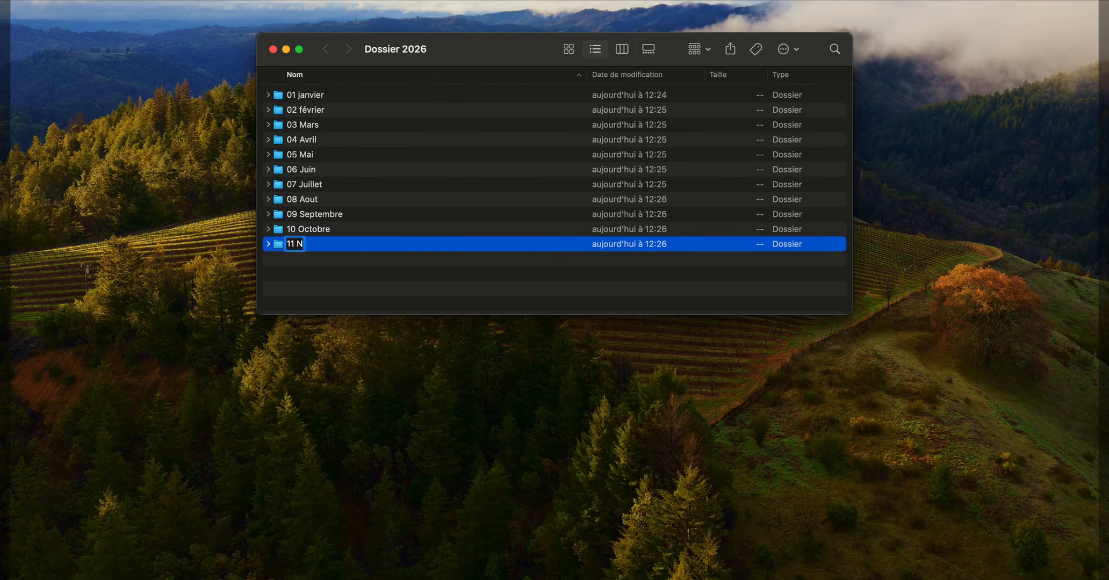
text(ovembre)
key(Return)
key(super+shift+n)
text(12)
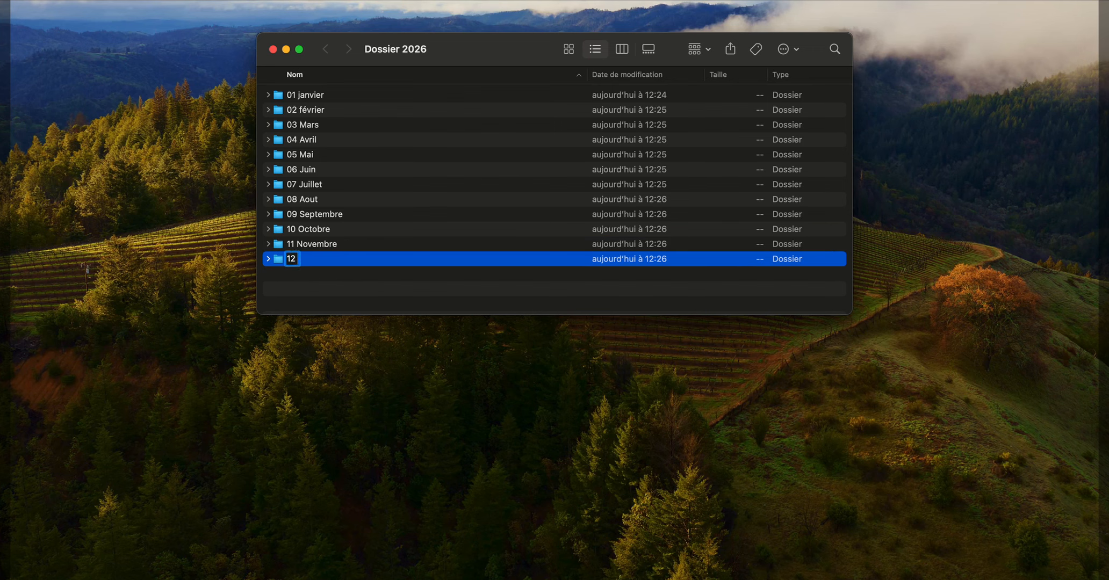
text( Décembre)
key(Return)
key(super+w)
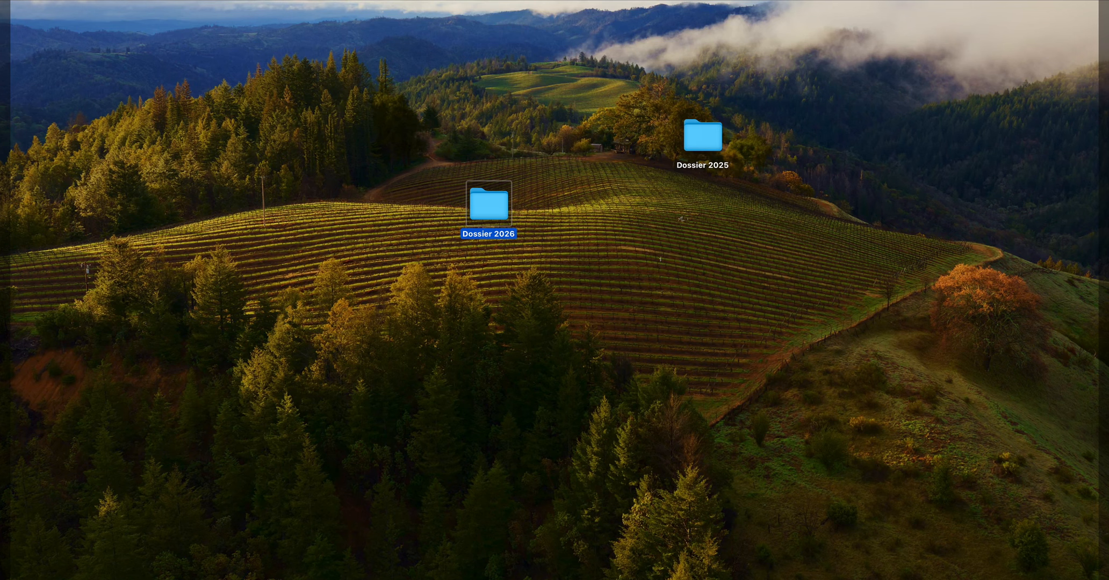
- Open Dossier 2026 and Dossier 2025 in turn to compare the order of their month folders
double_click(486, 201)
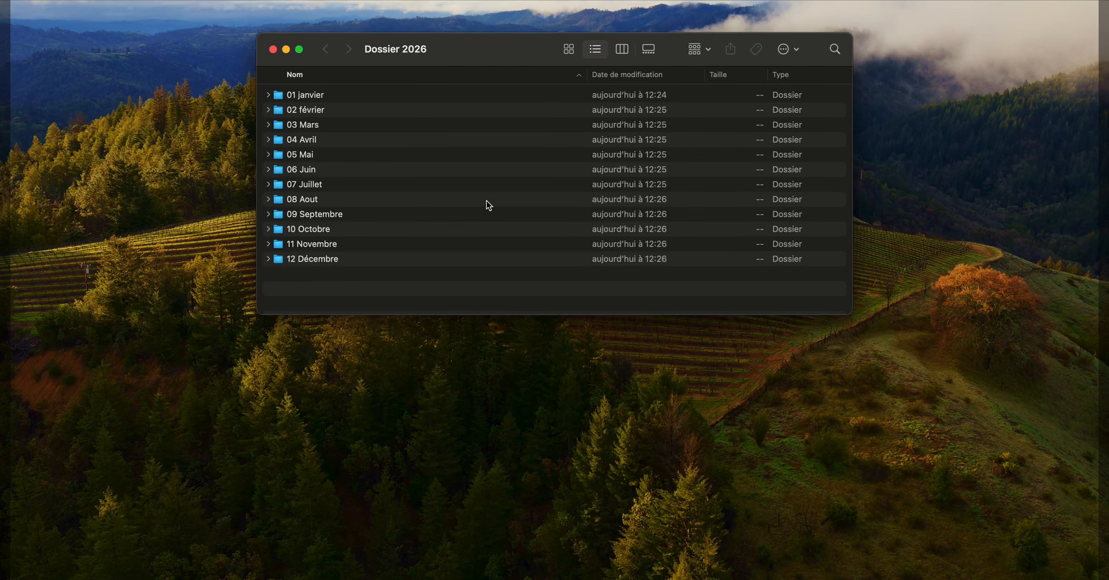
key(super+w)
click(690, 141)
double_click(691, 143)
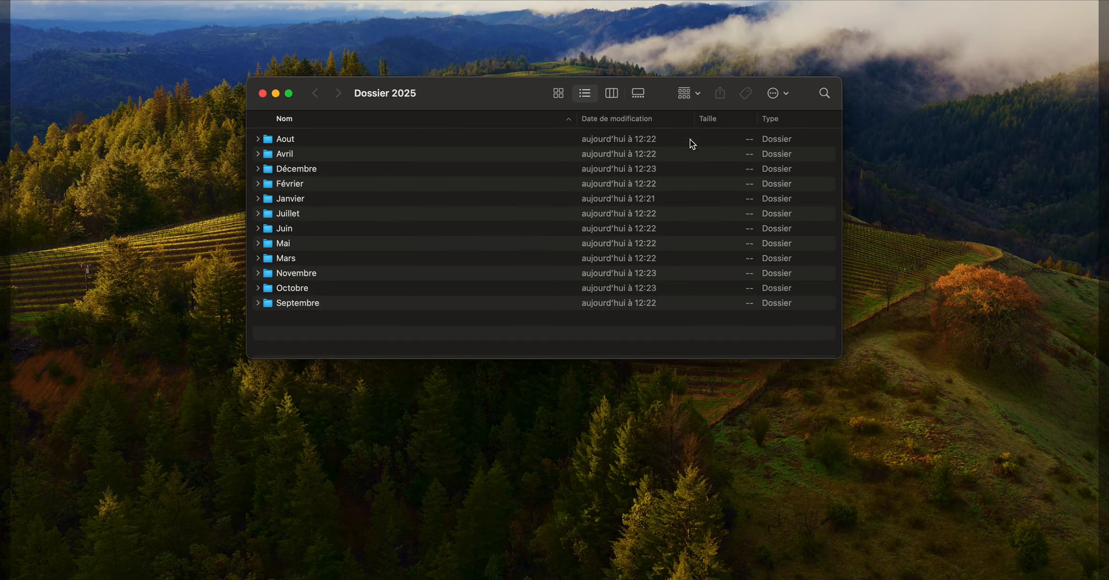
- Close the Dossier 2025 window and move the Dossier 2025 folder beside Dossier 2026 on the desktop
key(super+w)
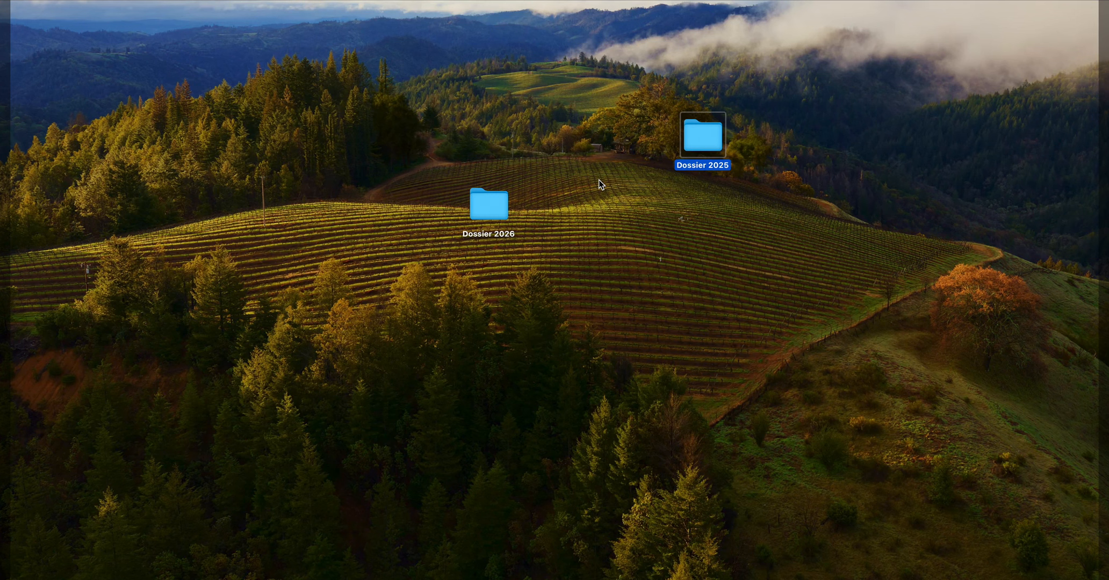
click(491, 210)
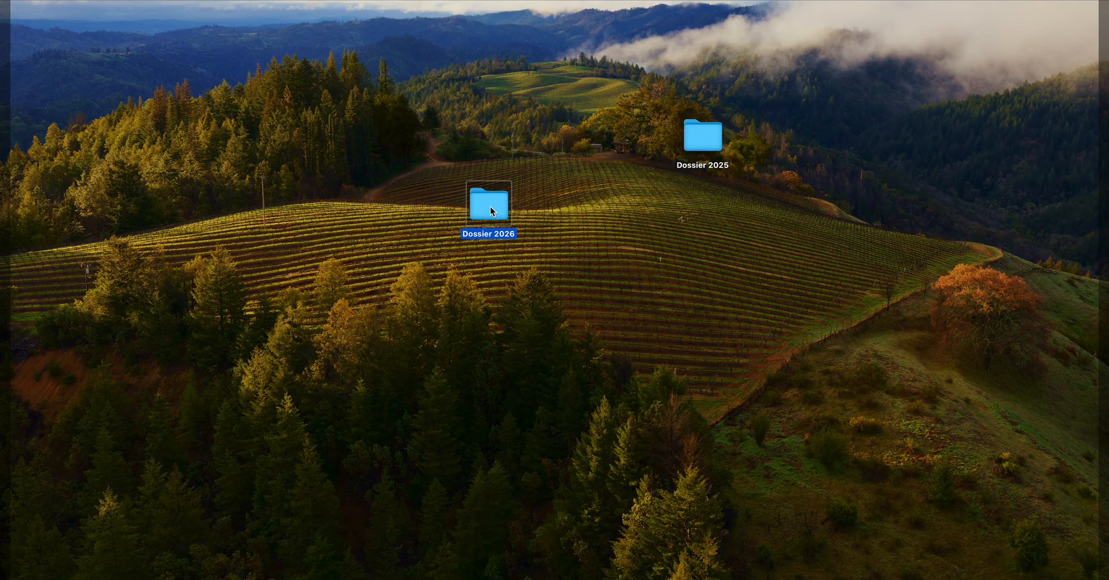
drag(712, 140, 578, 204)
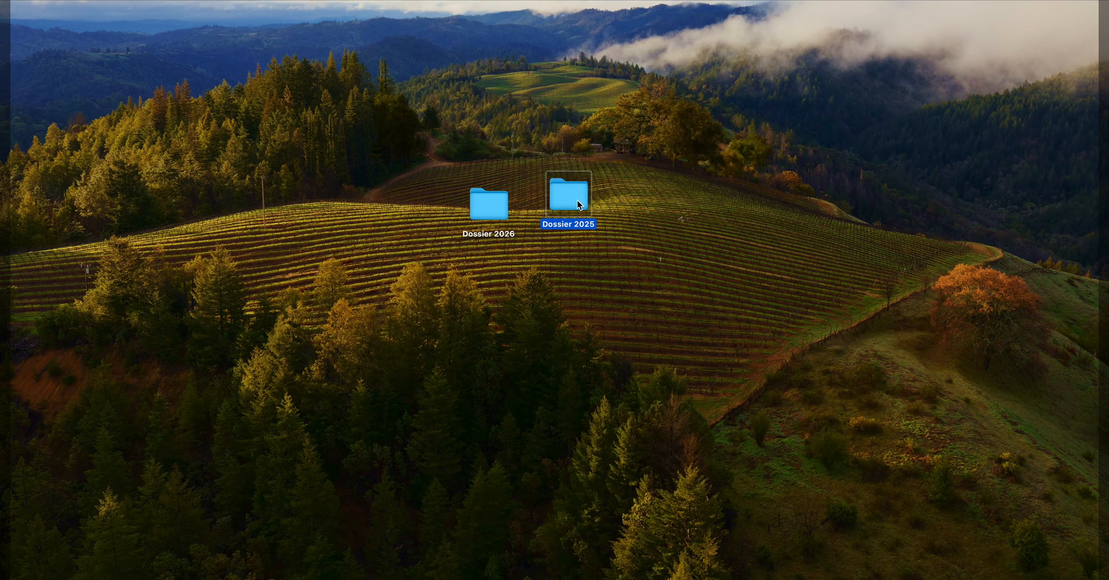
- Open Dossier 2025 and move the selection up and down through its first month folders, ending on Aout
double_click(577, 200)
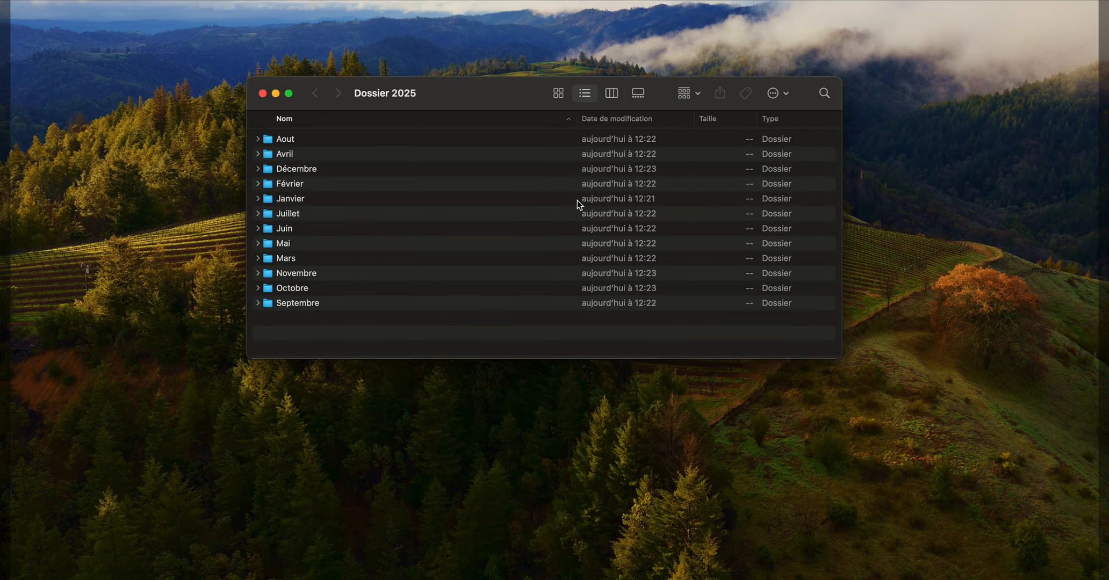
key(Down)
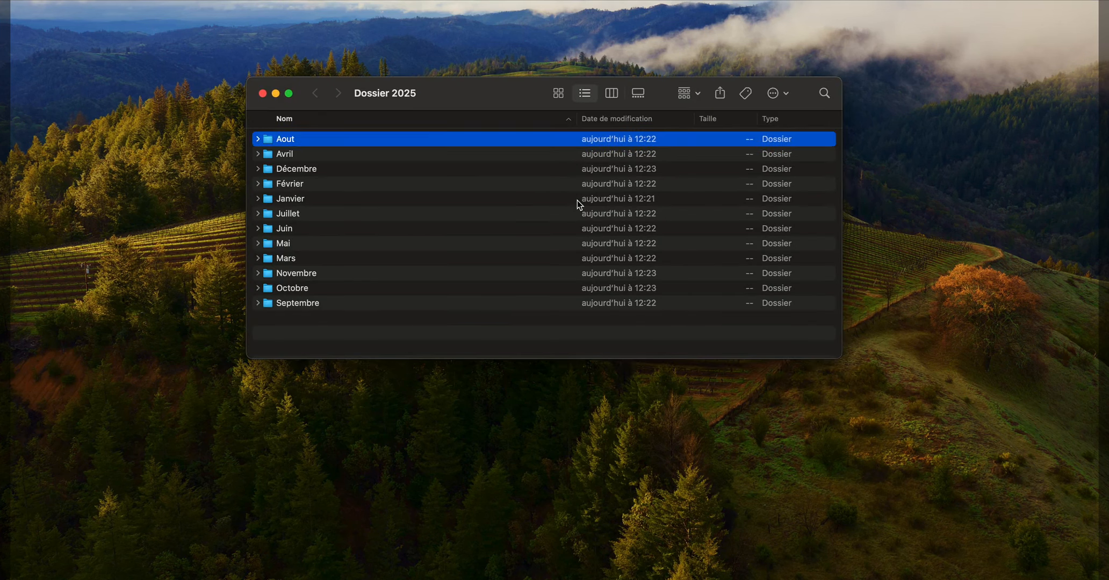
key(Down)
key(Down)
key(Down)
key(Down)
key(Up)
key(Up)
key(Up)
key(Up)
key(Down)
key(Up)
key(Down)
key(Down)
key(Down)
key(Up)
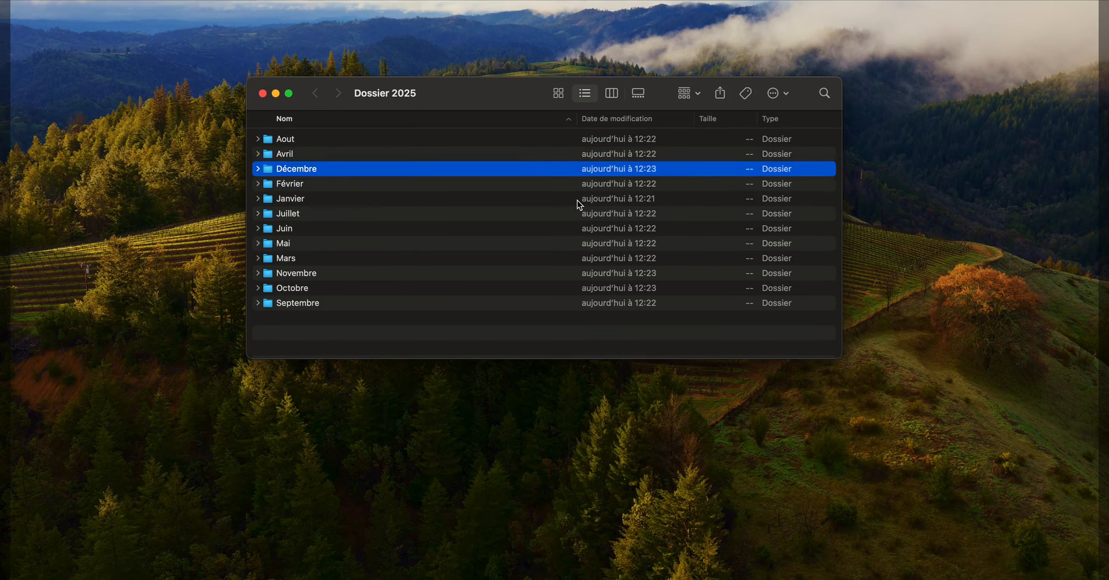
key(Up)
key(Up)
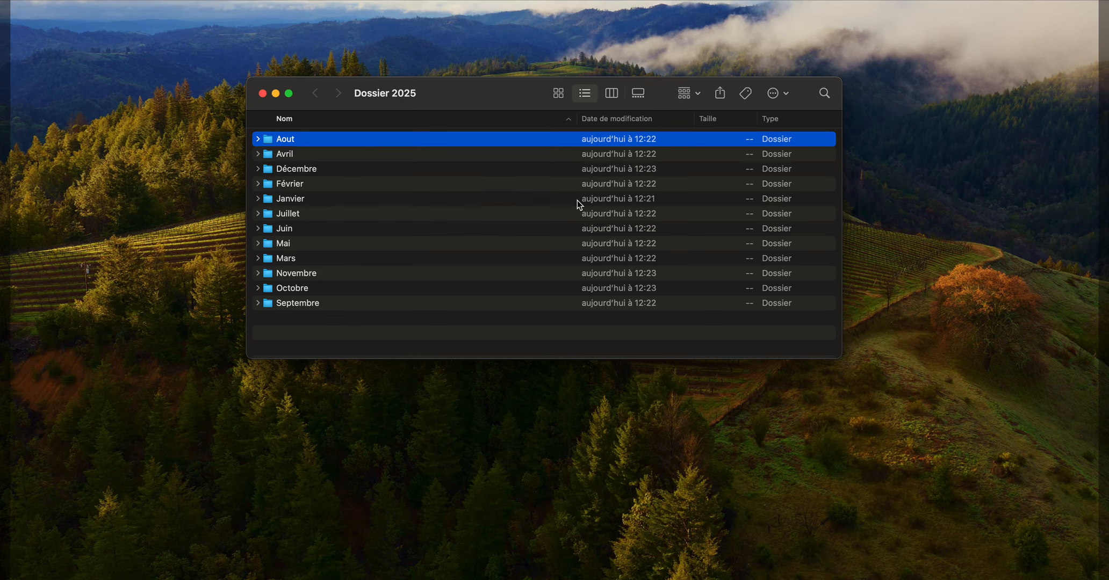
- Jump to the folders Mai, Aout, Décembre, Février and again Mai by their initial letters
key(m)
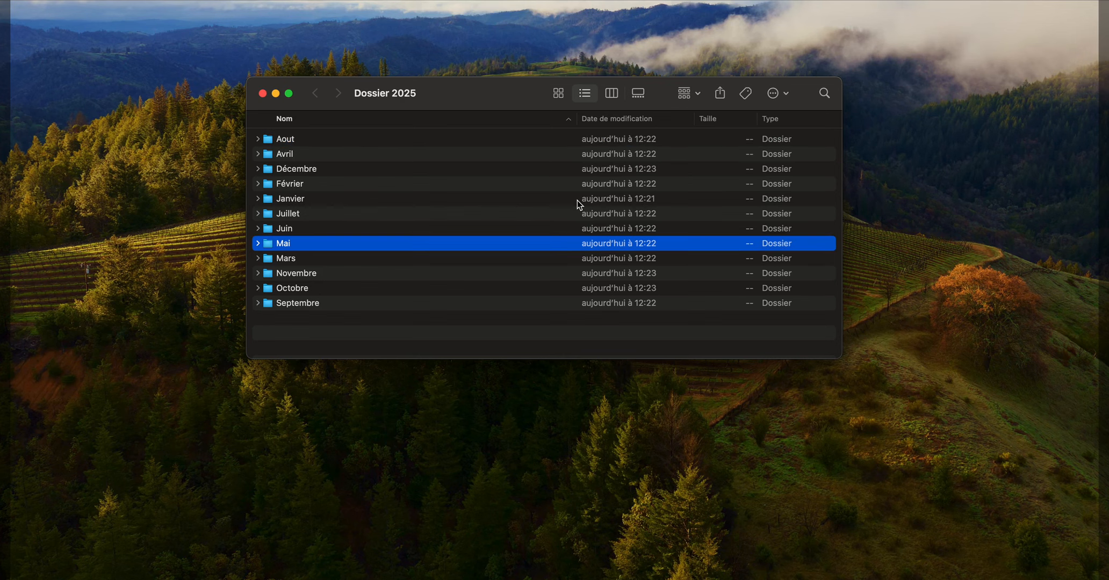
key(a)
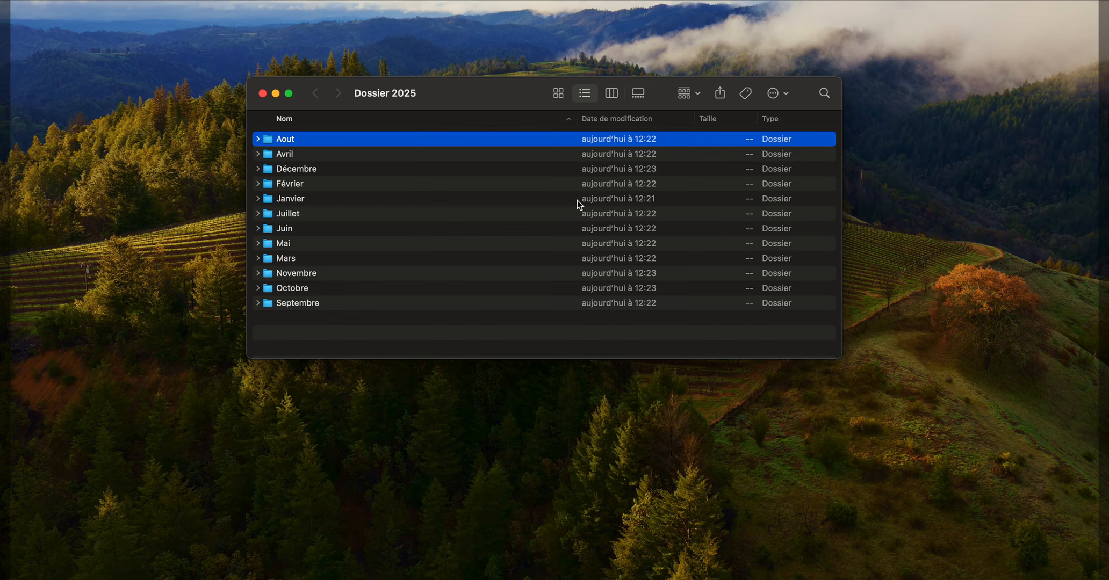
key(d)
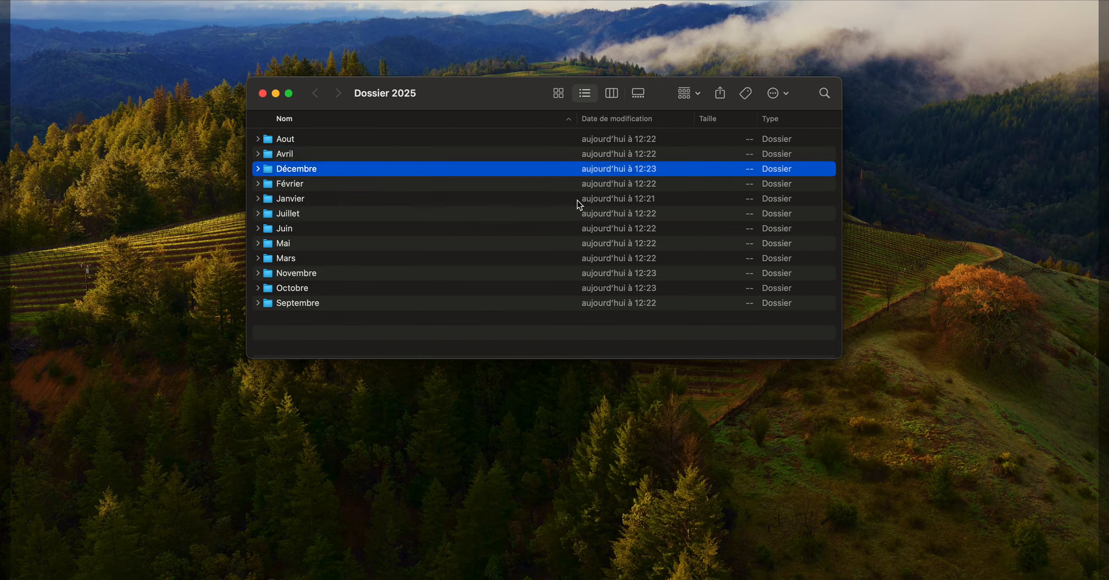
key(f)
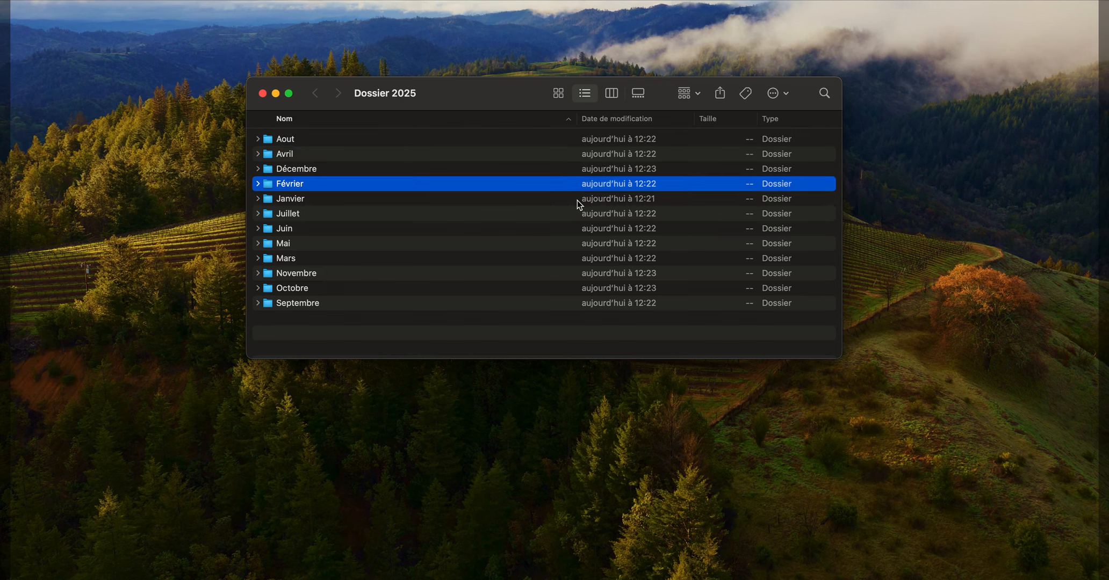
key(m)
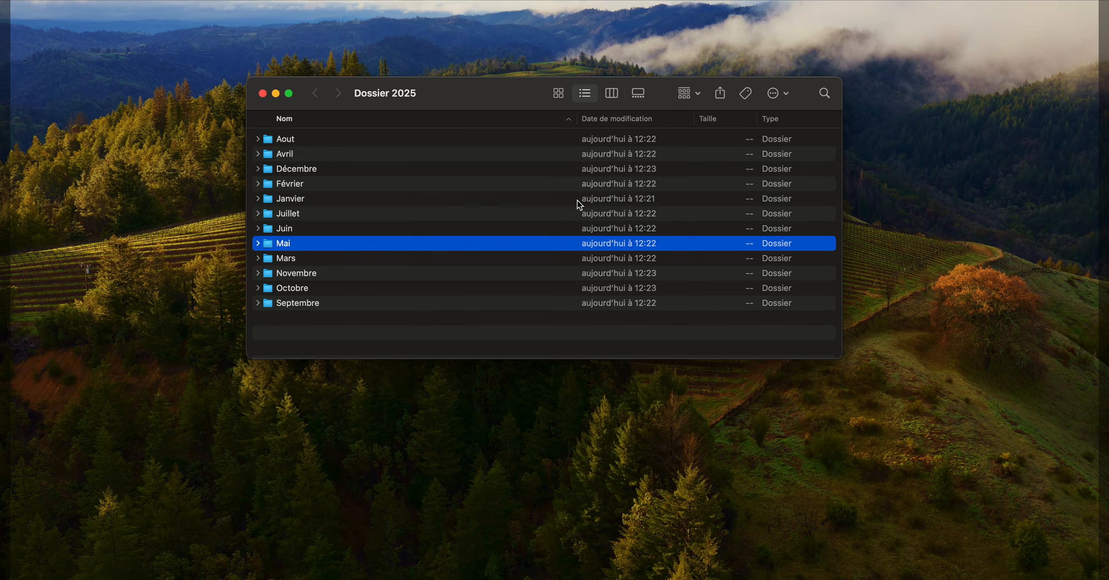
- Step the selection through the folders next to Mai, ending on Mars
key(Down)
key(Down)
key(Down)
key(Up)
key(Up)
key(Up)
key(Down)
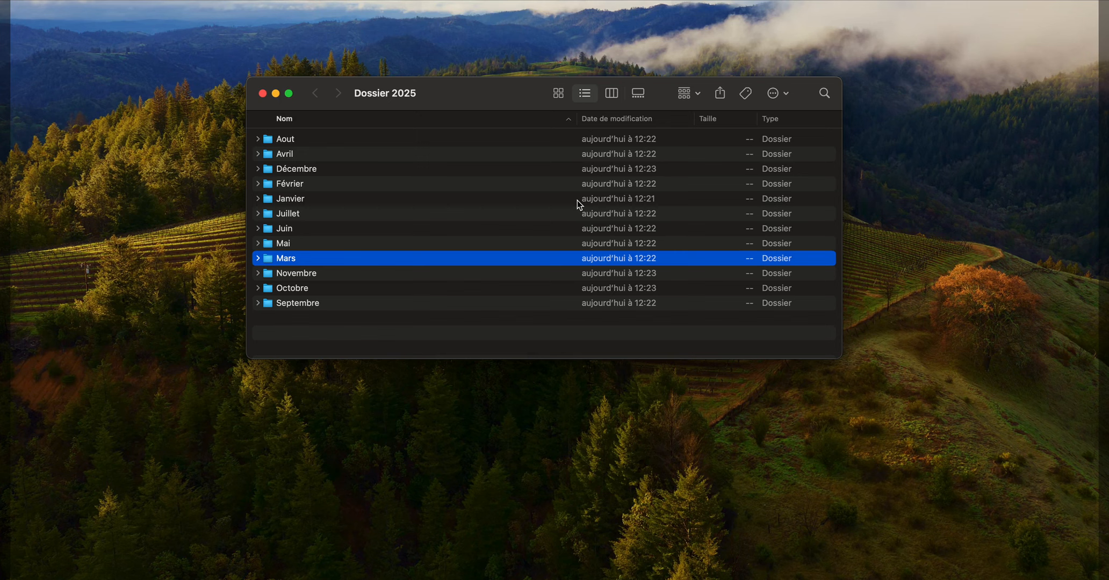
- Look up the Juillet and Juin folders alternately by the first letters of their names, ending on Juin
key(j)
key(u)
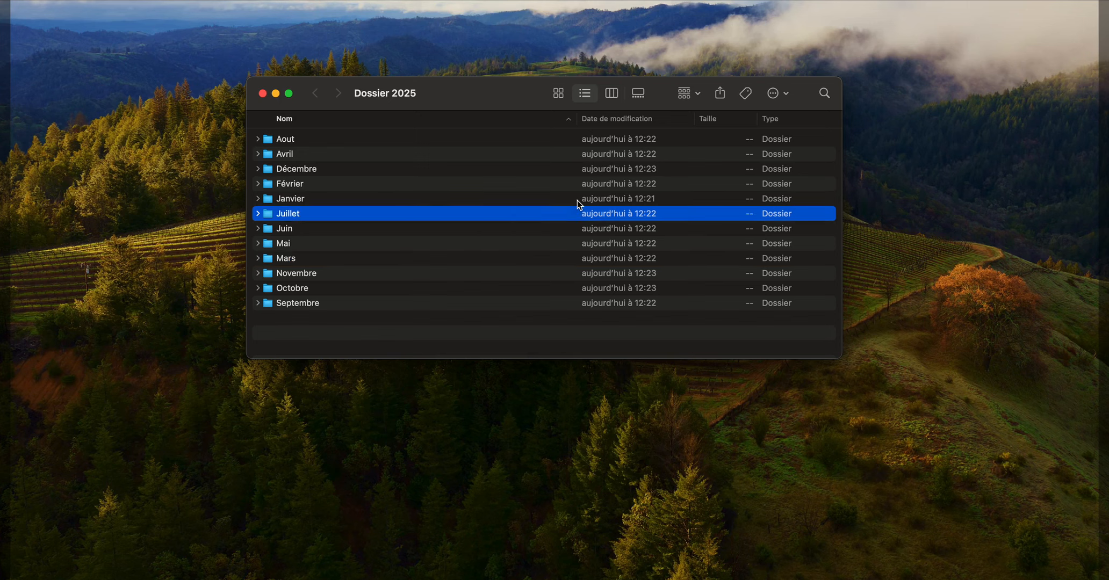
key(j)
key(u)
key(j)
key(u)
key(i)
key(n)
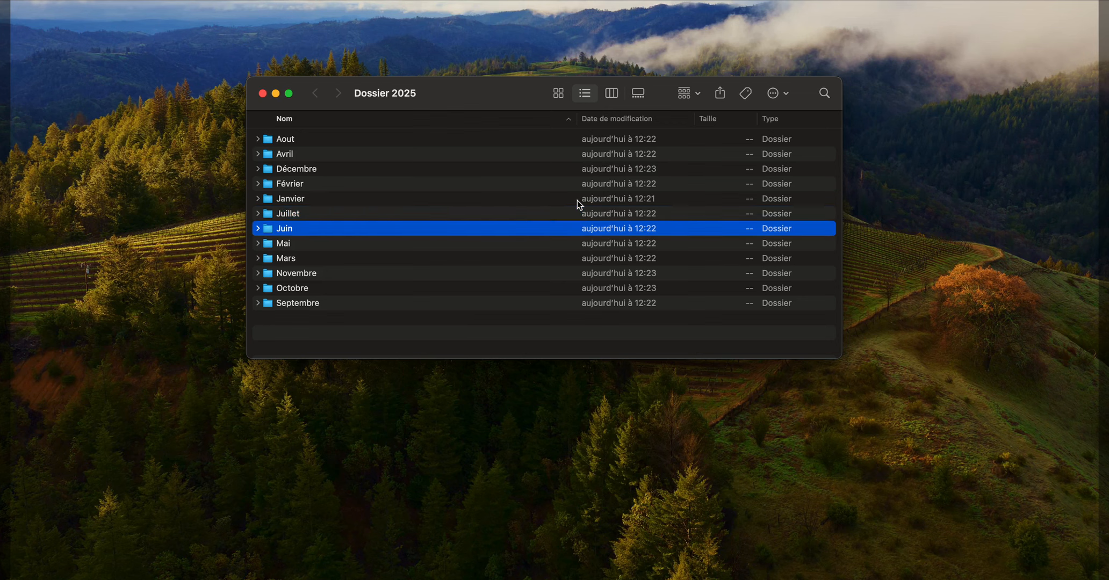
key(j)
key(u)
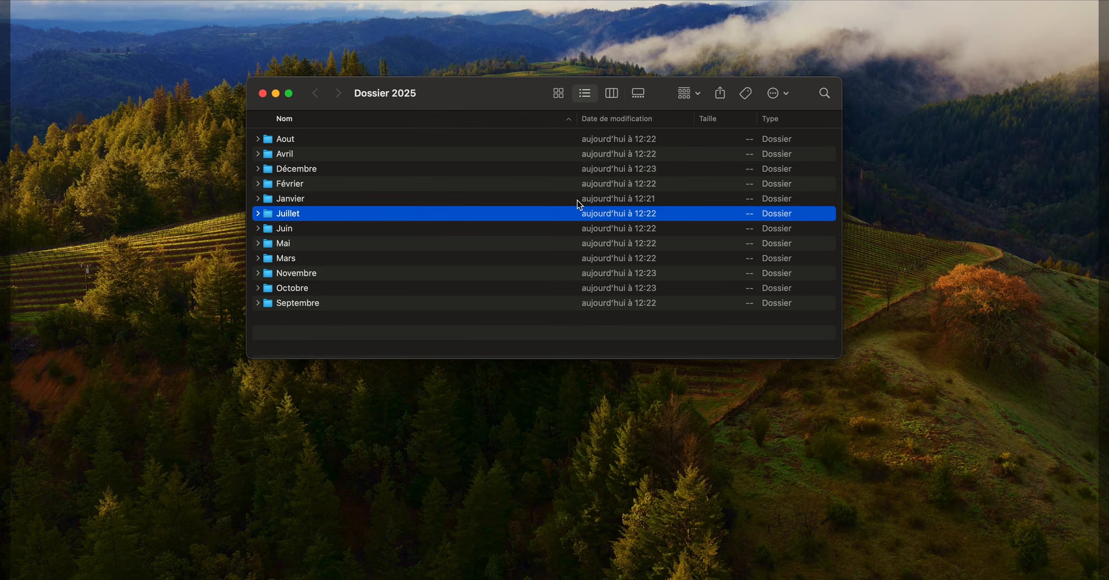
key(j)
key(u)
key(i)
key(n)
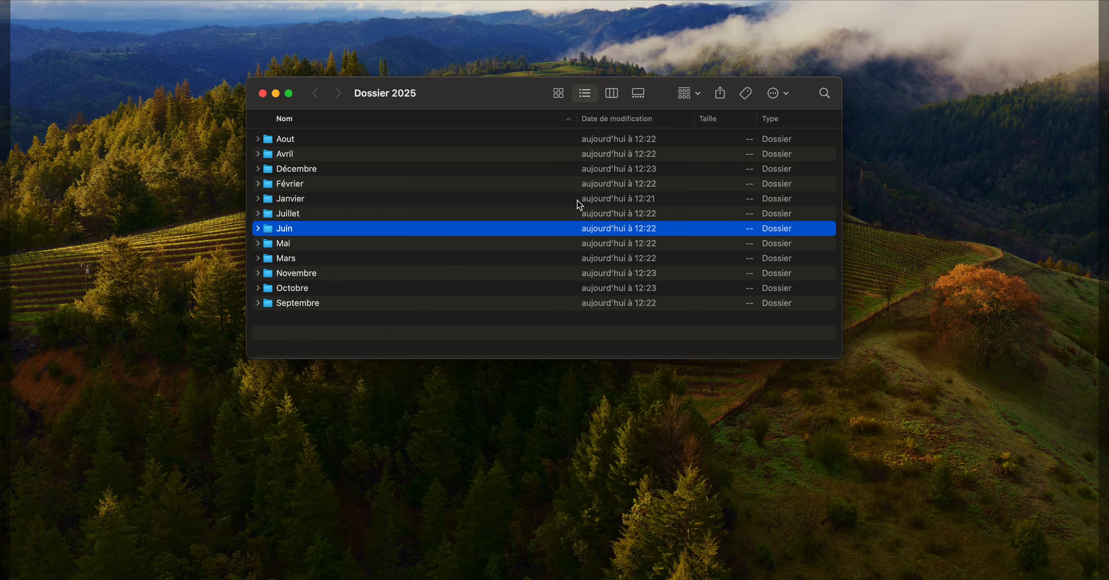
- Jump by initial letter to Aout, Septembre, Octobre and Janvier, and step from Janvier down to Juin
key(a)
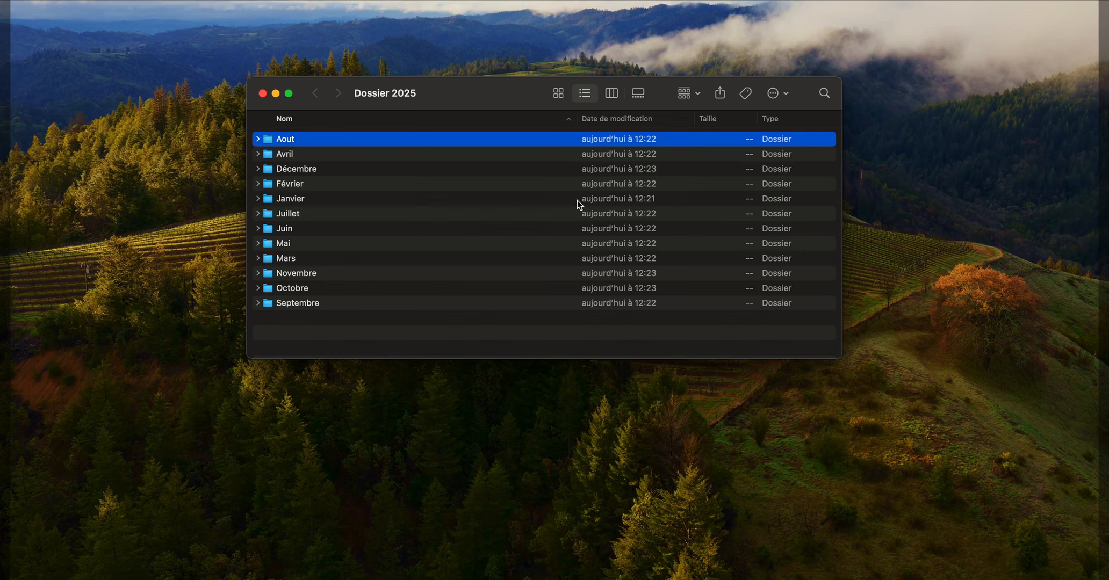
key(s)
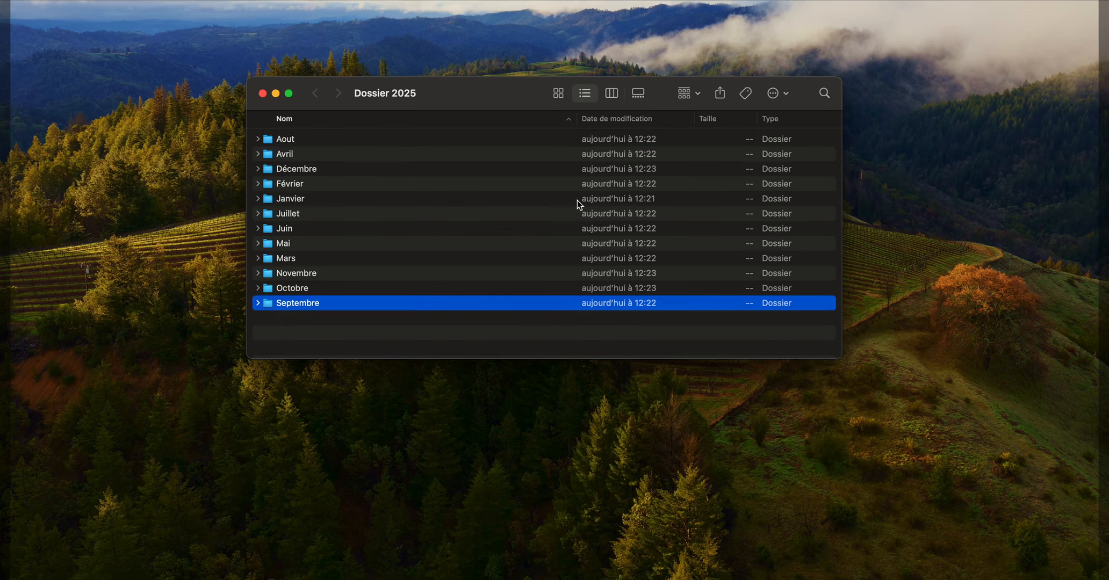
key(o)
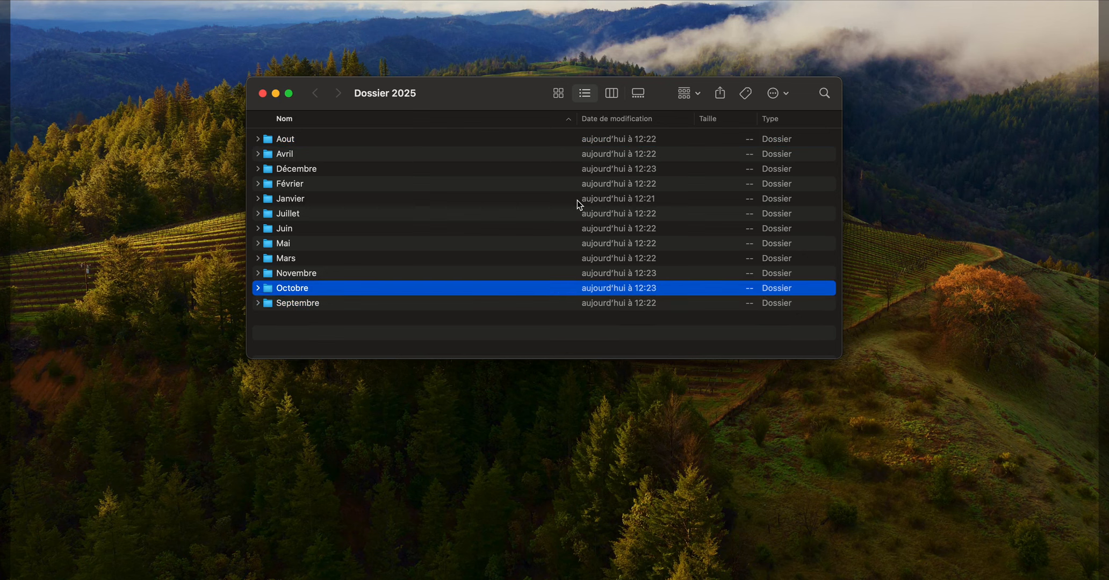
key(j)
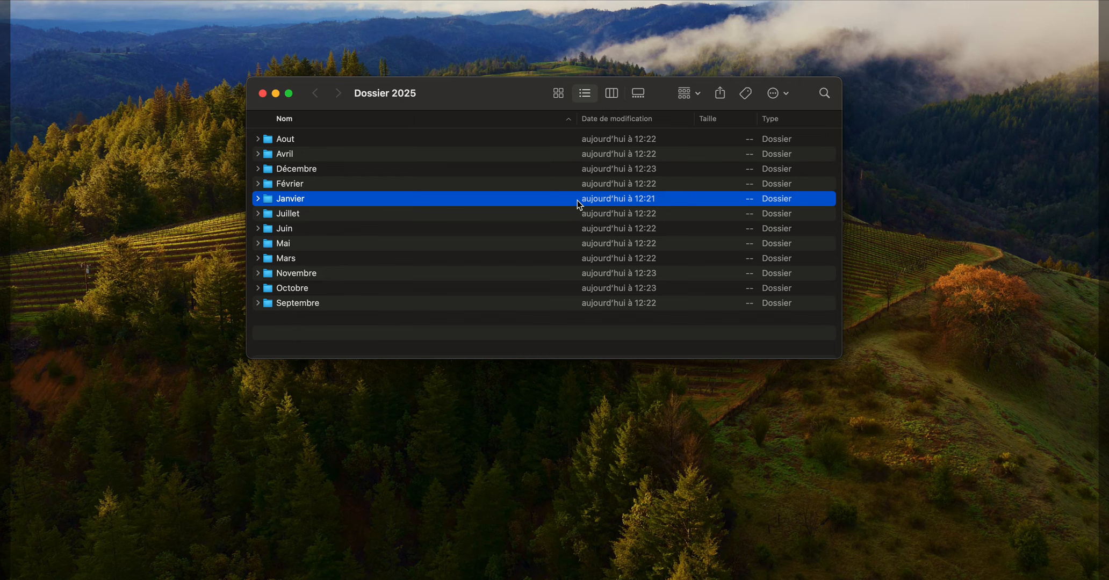
key(Down)
key(Down)
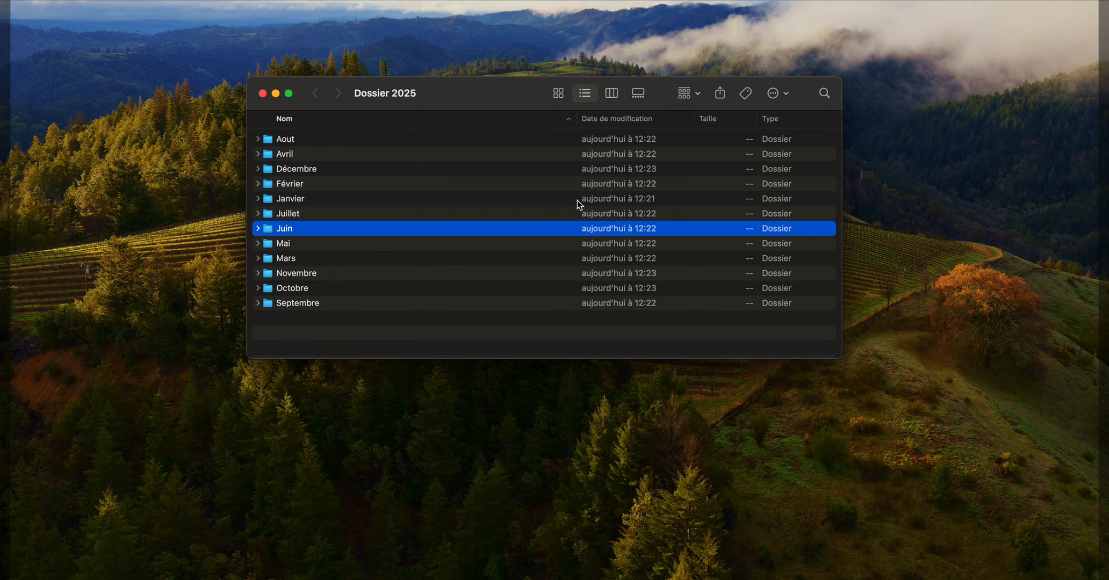
- Rename the Janvier folder in Dossier 2025 as 01 Janvier
key(Up)
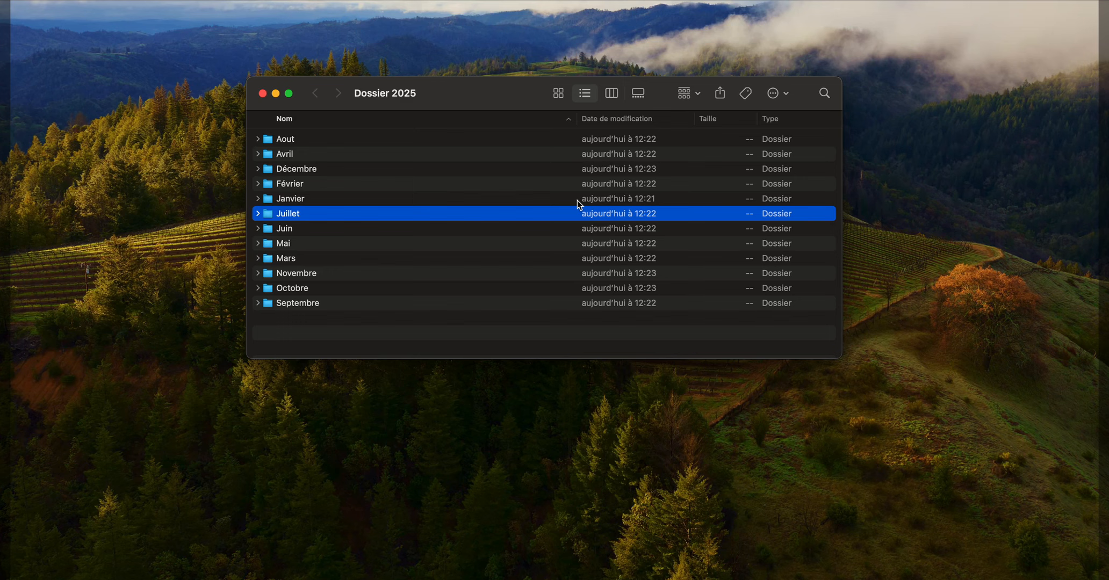
key(Up)
key(Return)
text(01)
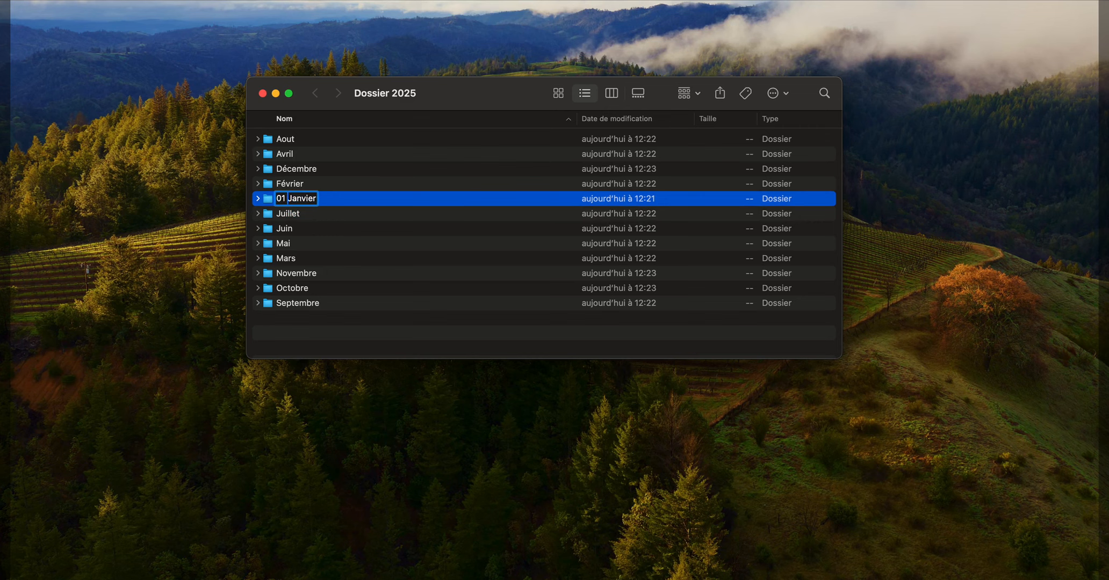
key(Return)
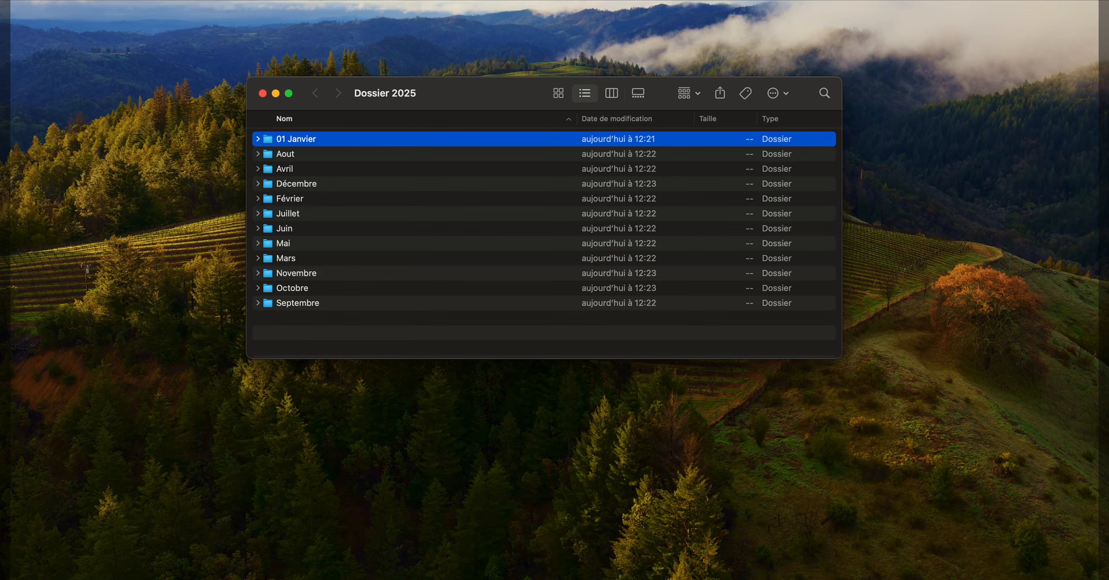
- Rename the Février folder in Dossier 2025 as 02 Février
click(291, 199)
key(Return)
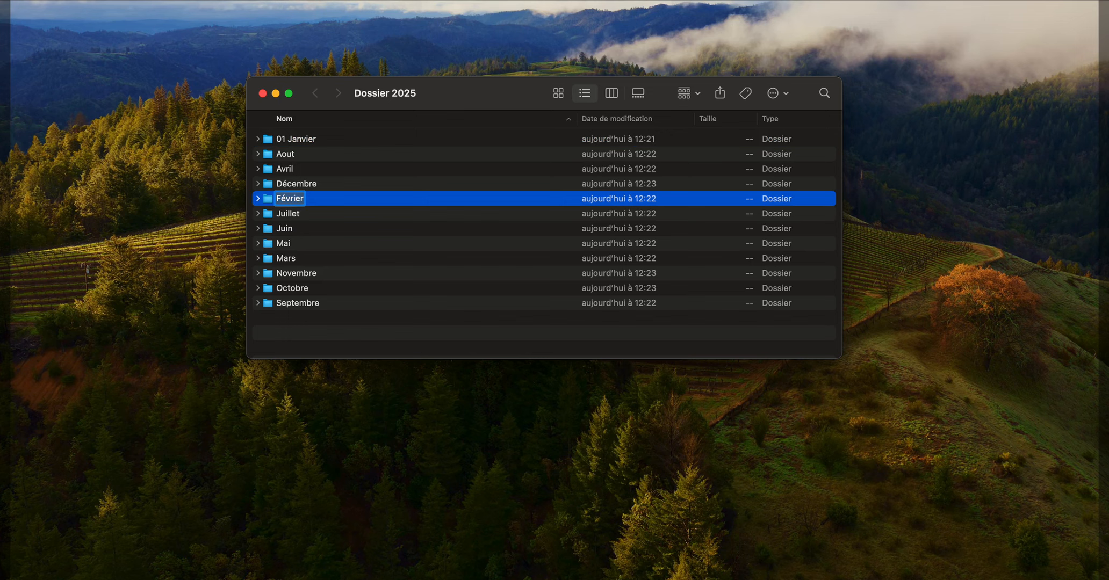
key(Left)
text(02)
key(Return)
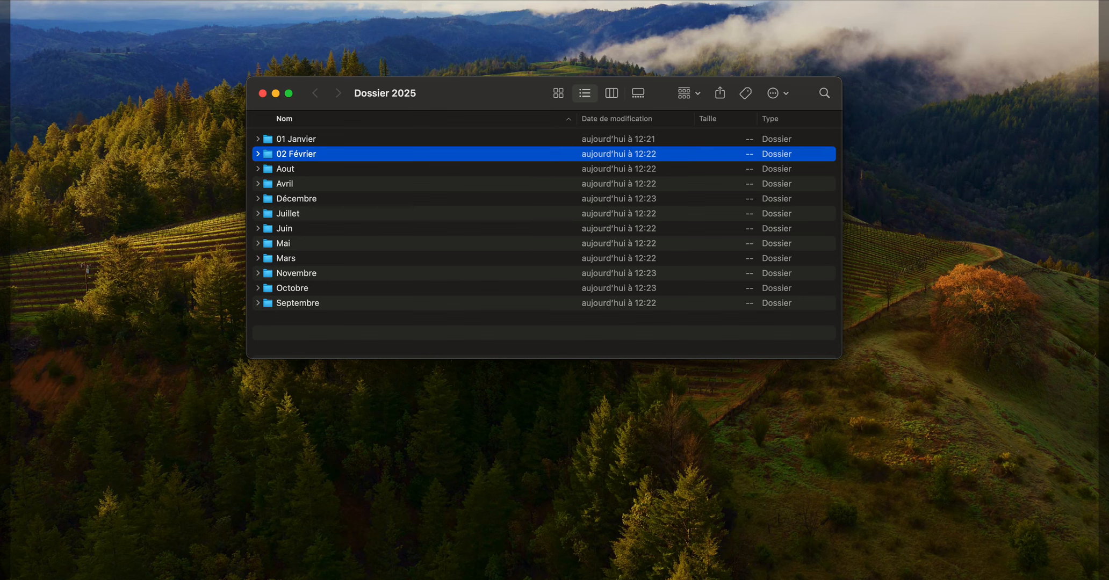
- Rename the Mars folder in Dossier 2025 as 03 Mars
key(m)
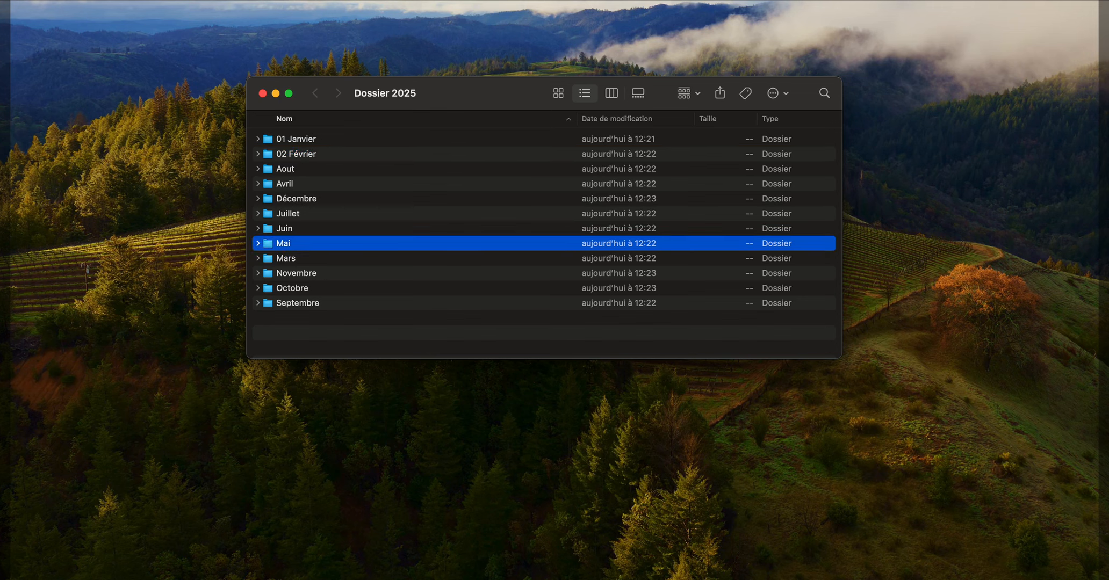
key(Down)
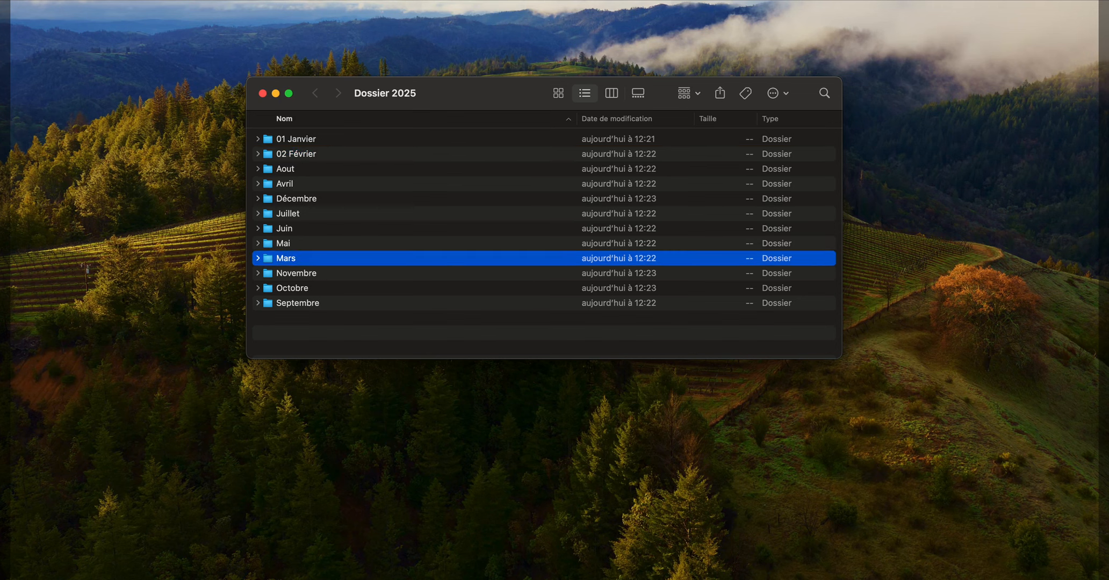
key(Return)
key(Left)
text(03)
key(Return)
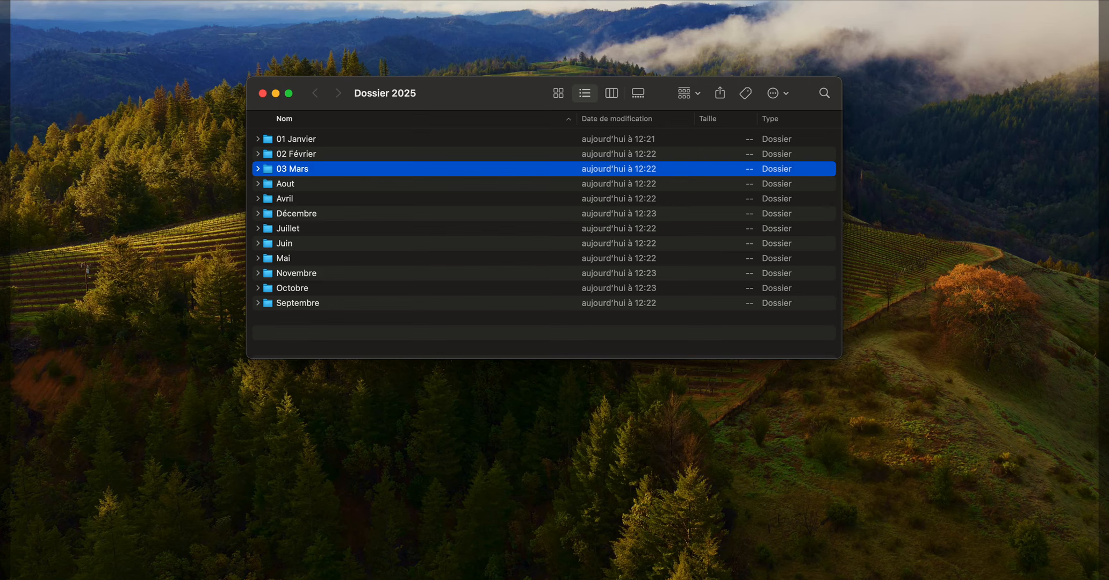
- Reopen Dossier 2025, view Dossier 2026 for comparison, and return to Dossier 2025
key(super+w)
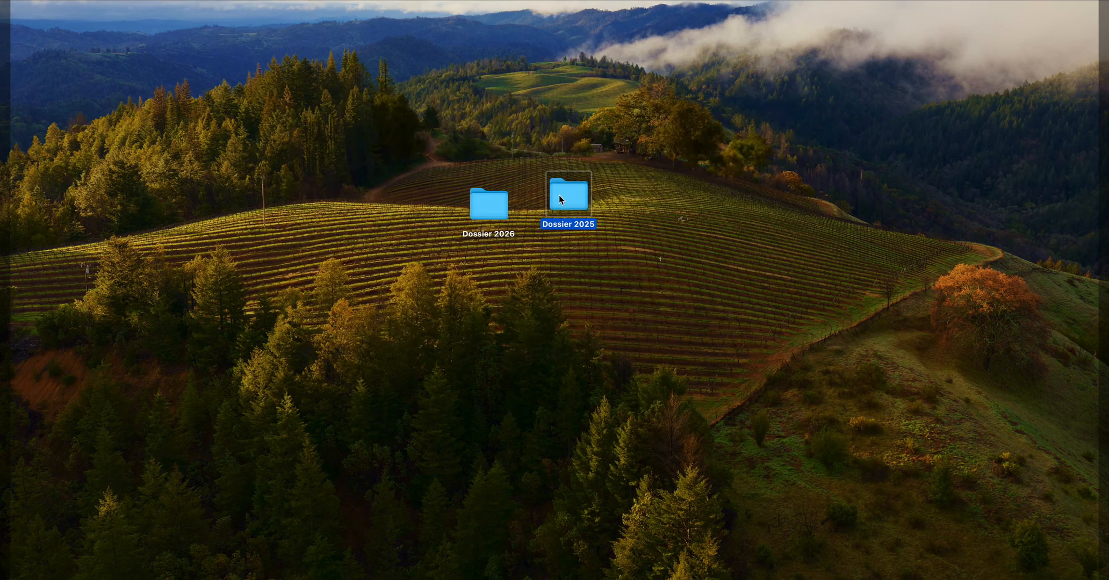
double_click(573, 192)
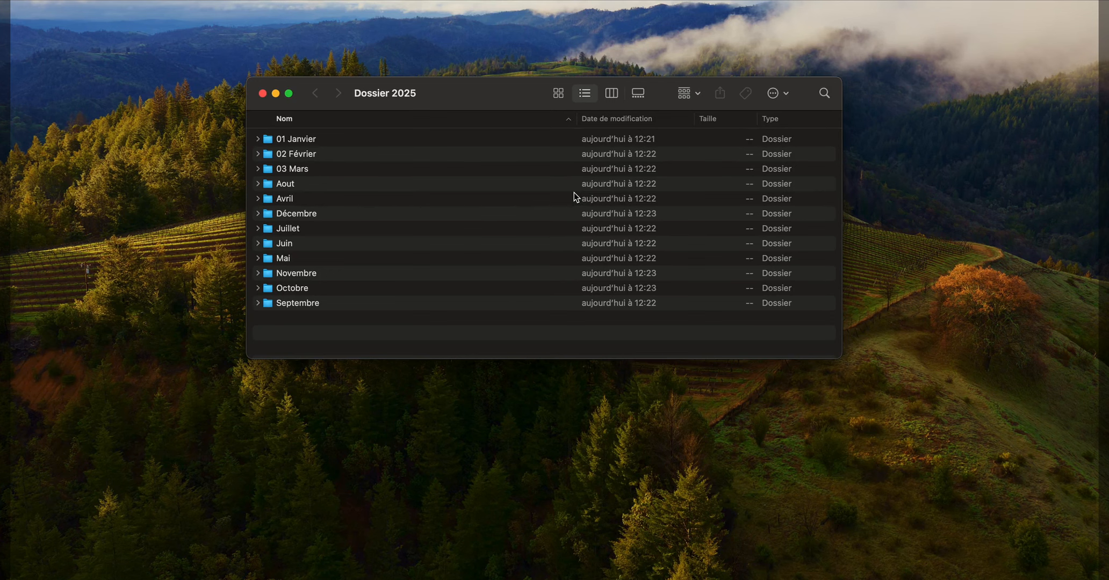
key(super+w)
double_click(497, 201)
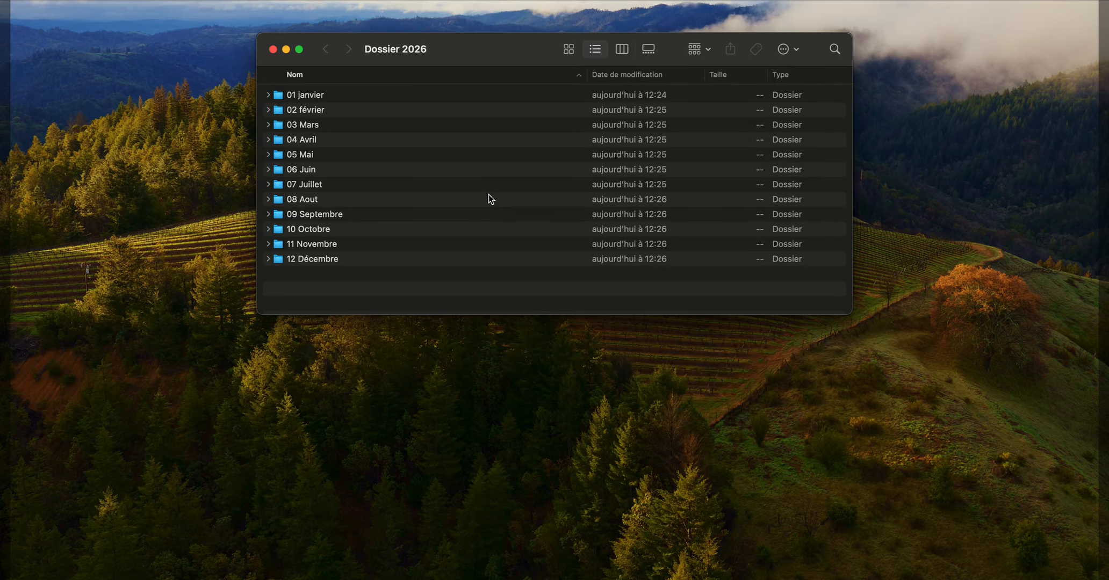
key(super+w)
click(571, 192)
double_click(572, 189)
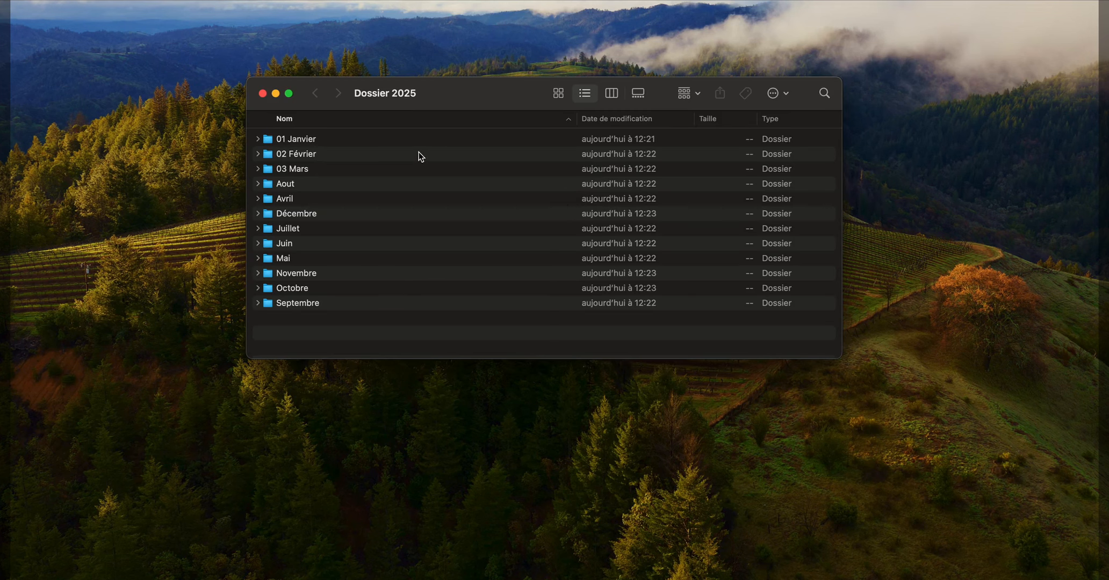
- Step the selection down through the numbered folders in Dossier 2025 to Aout
key(Down)
key(Down)
key(Down)
key(Down)
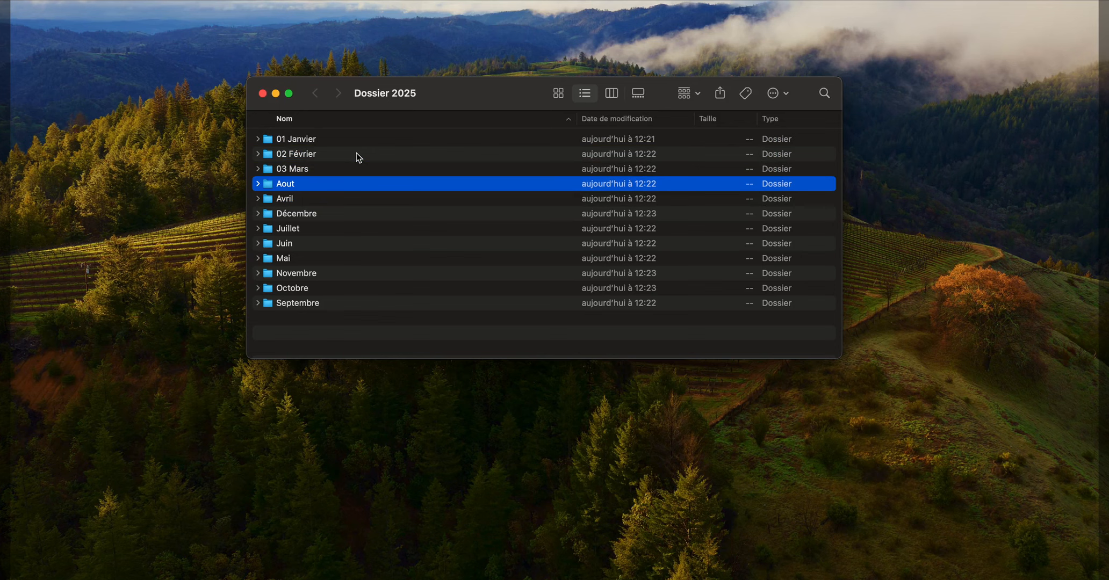
- Rename the Mai folder in Dossier 2025 as 05 Mai
key(m)
key(Return)
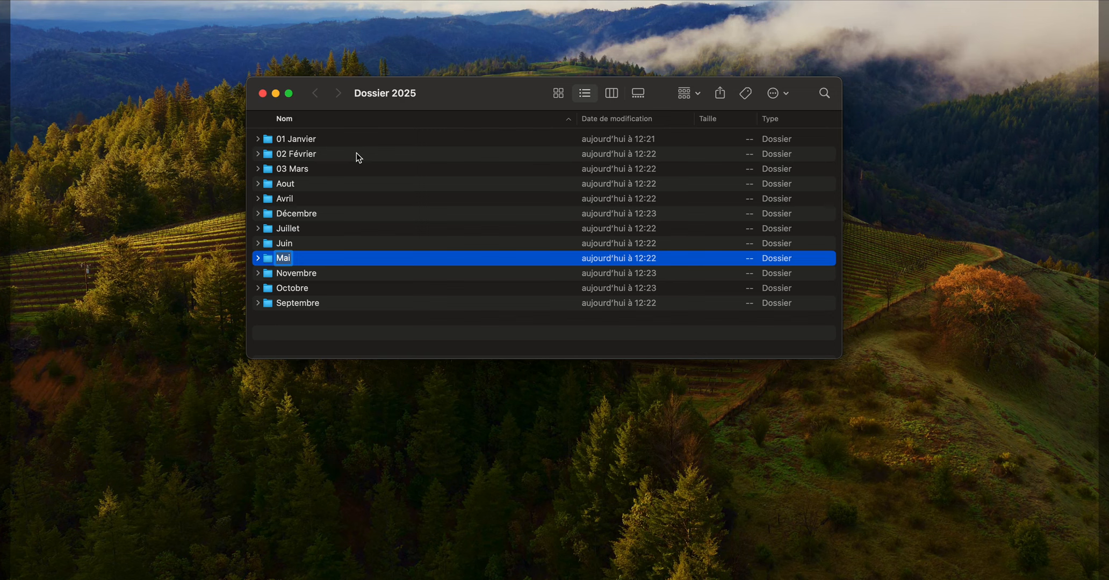
key(Right)
text(05)
key(Return)
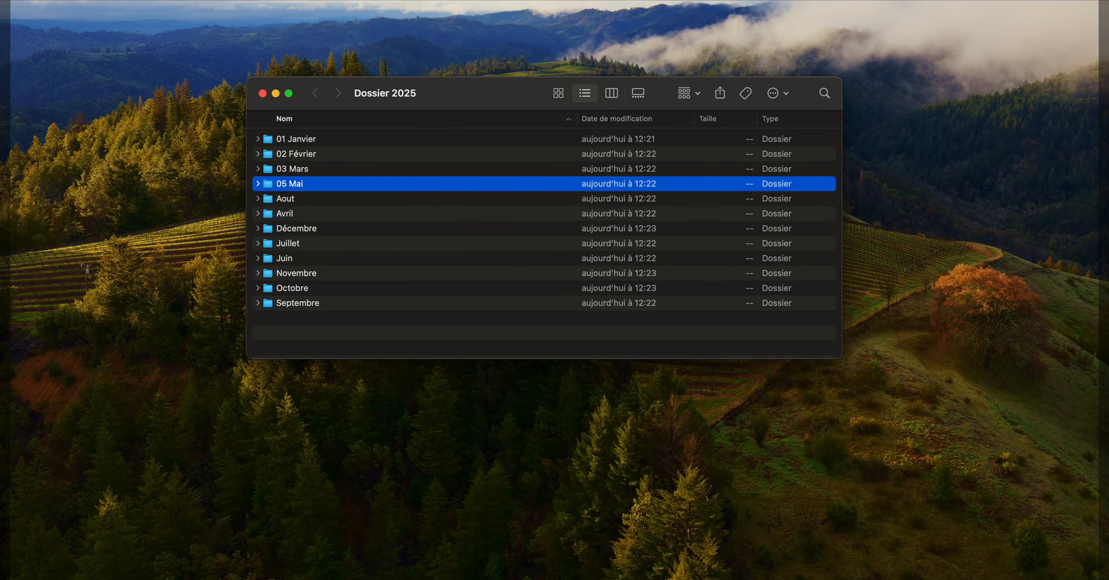
- Rename the Novembre folder in Dossier 2025 as 11 Novembre
key(Down)
key(Return)
key(Left)
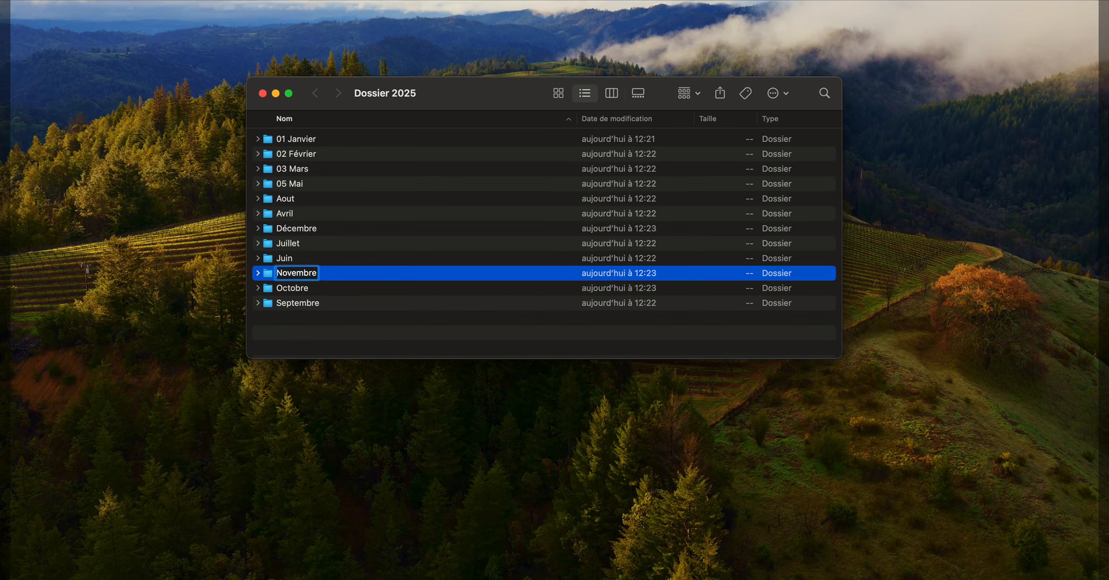
text(11)
key(Return)
- Rename the Décembre folder in Dossier 2025 as 12 Décembre
click(296, 243)
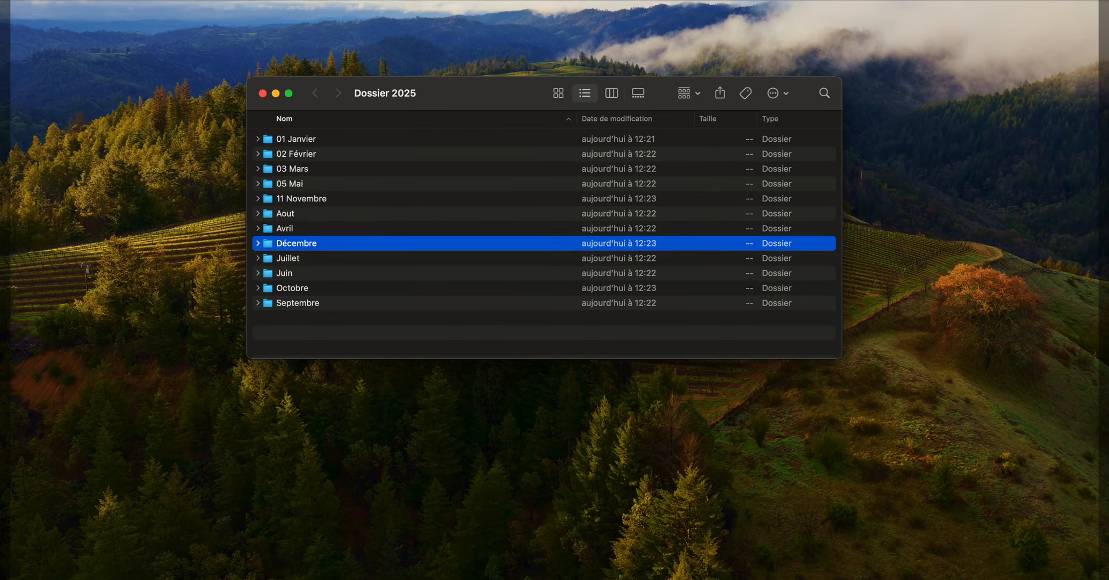
key(Return)
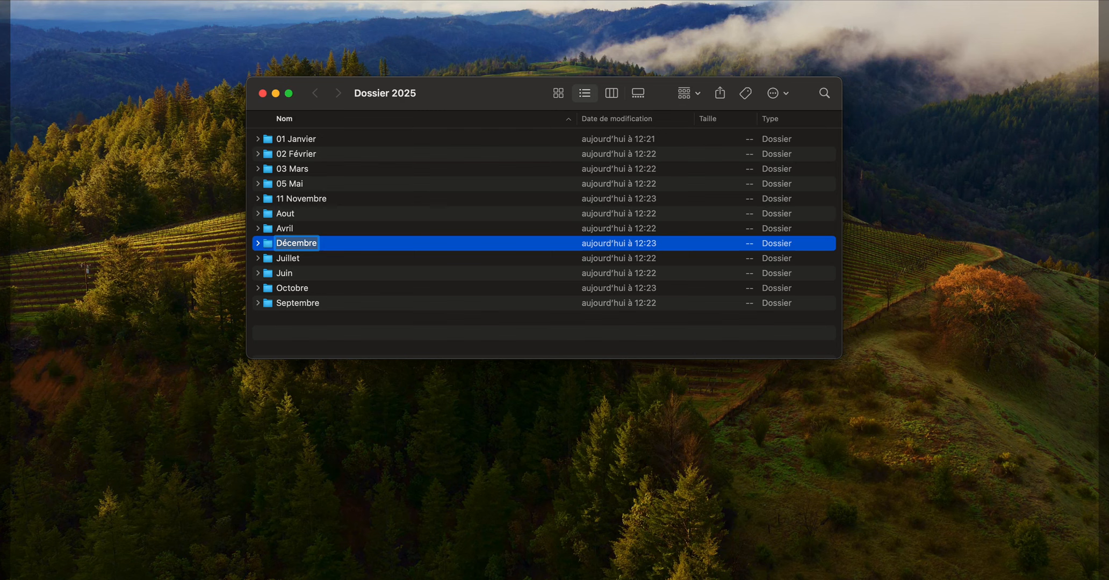
key(Left)
text(12)
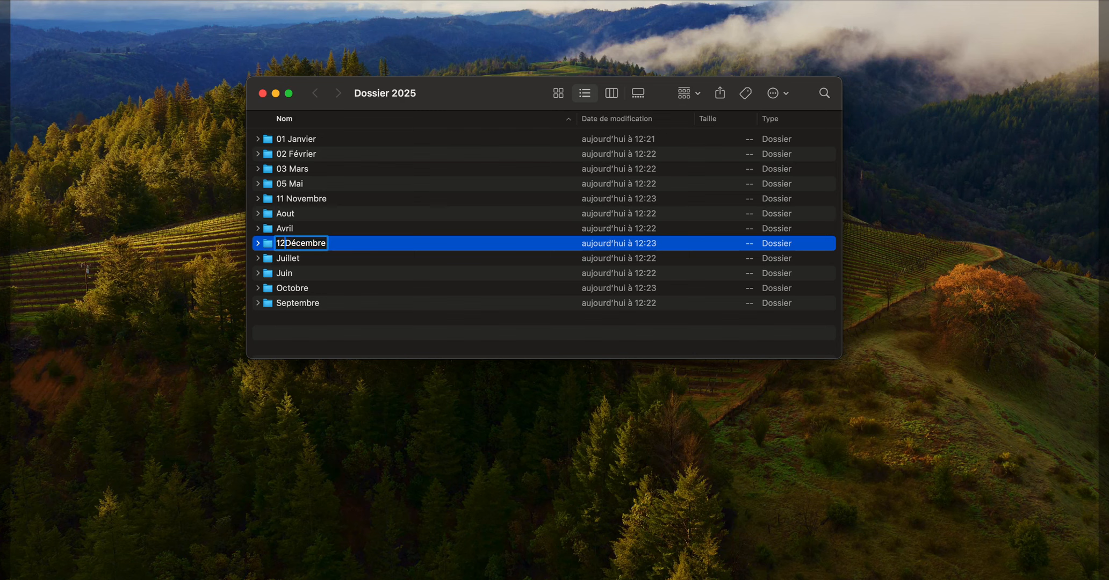
key(Return)
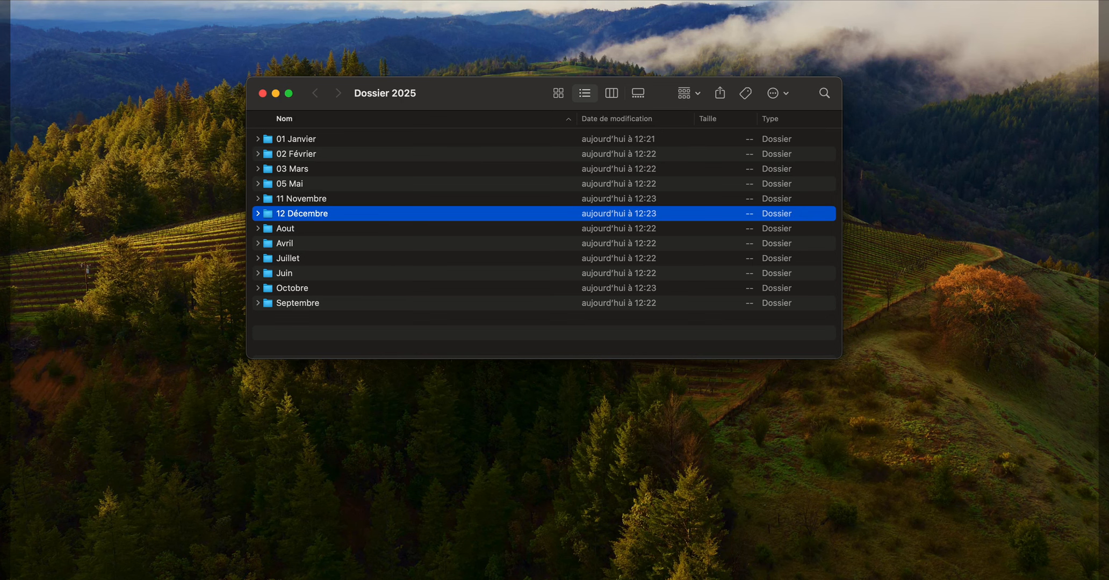
- Close the Dossier 2025 window and select the Dossier 2026 folder on the desktop
key(super+w)
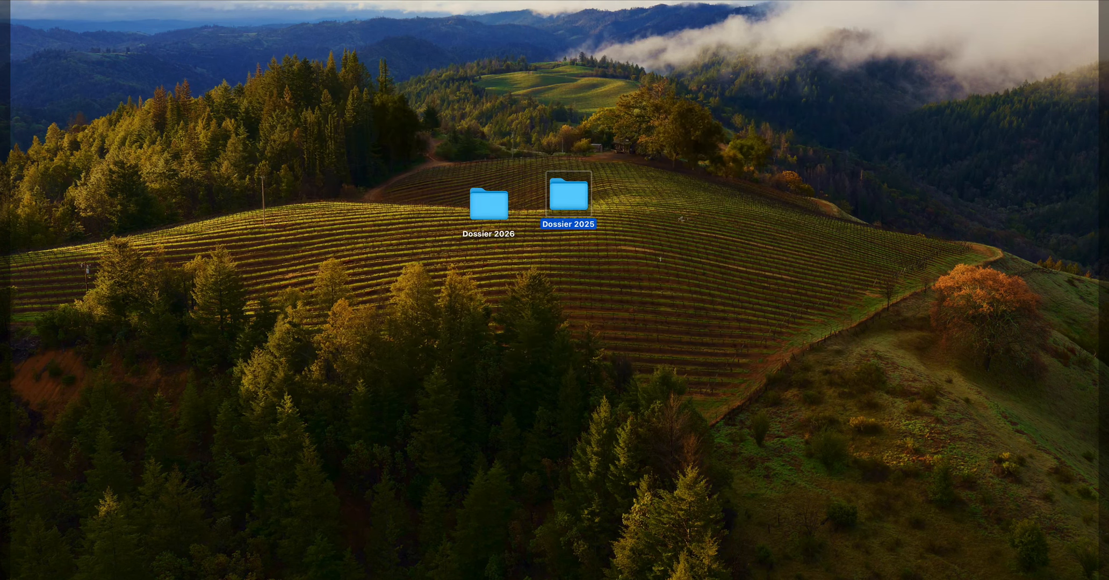
click(489, 205)
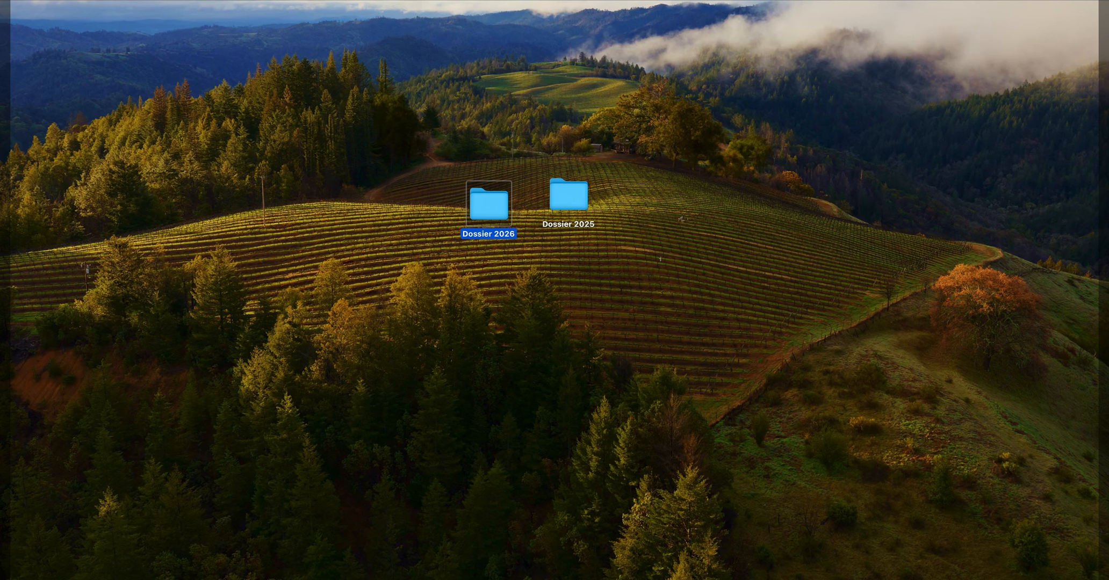